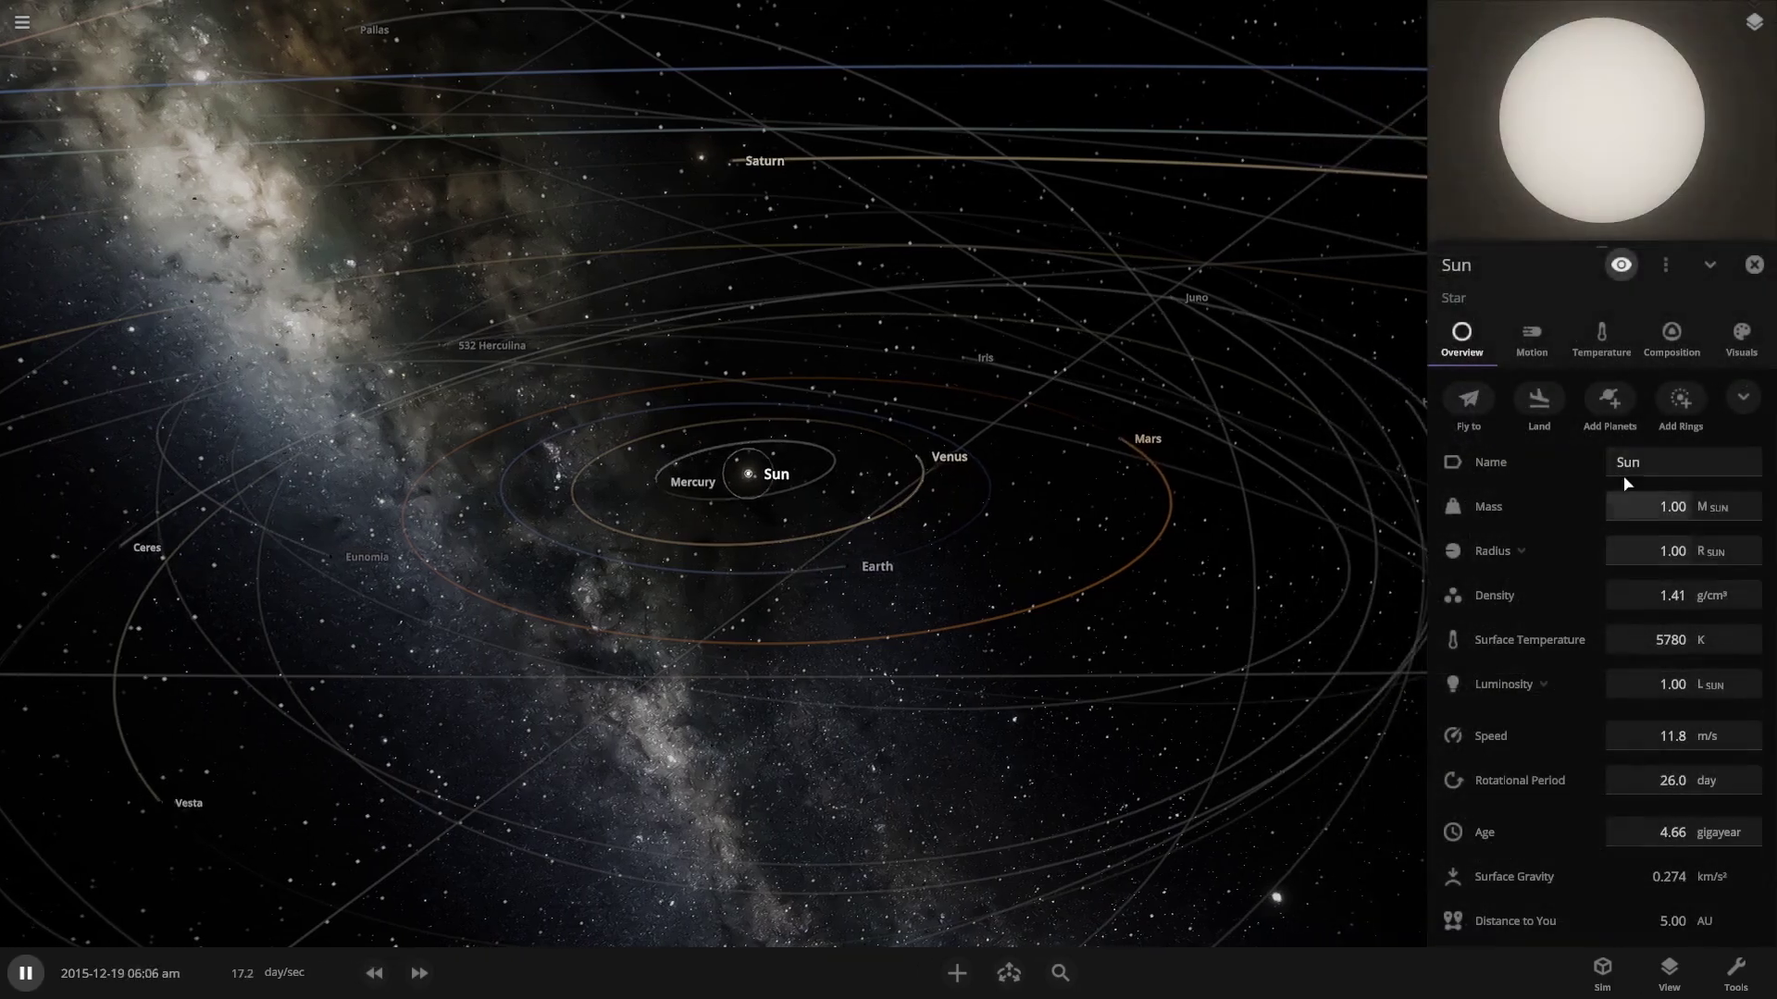
- Replace the Sun with Stephenson 2-18 found by searching 'step', then zoom out over the orbits
{"action": "left_click", "coordinate": [1665, 264]}
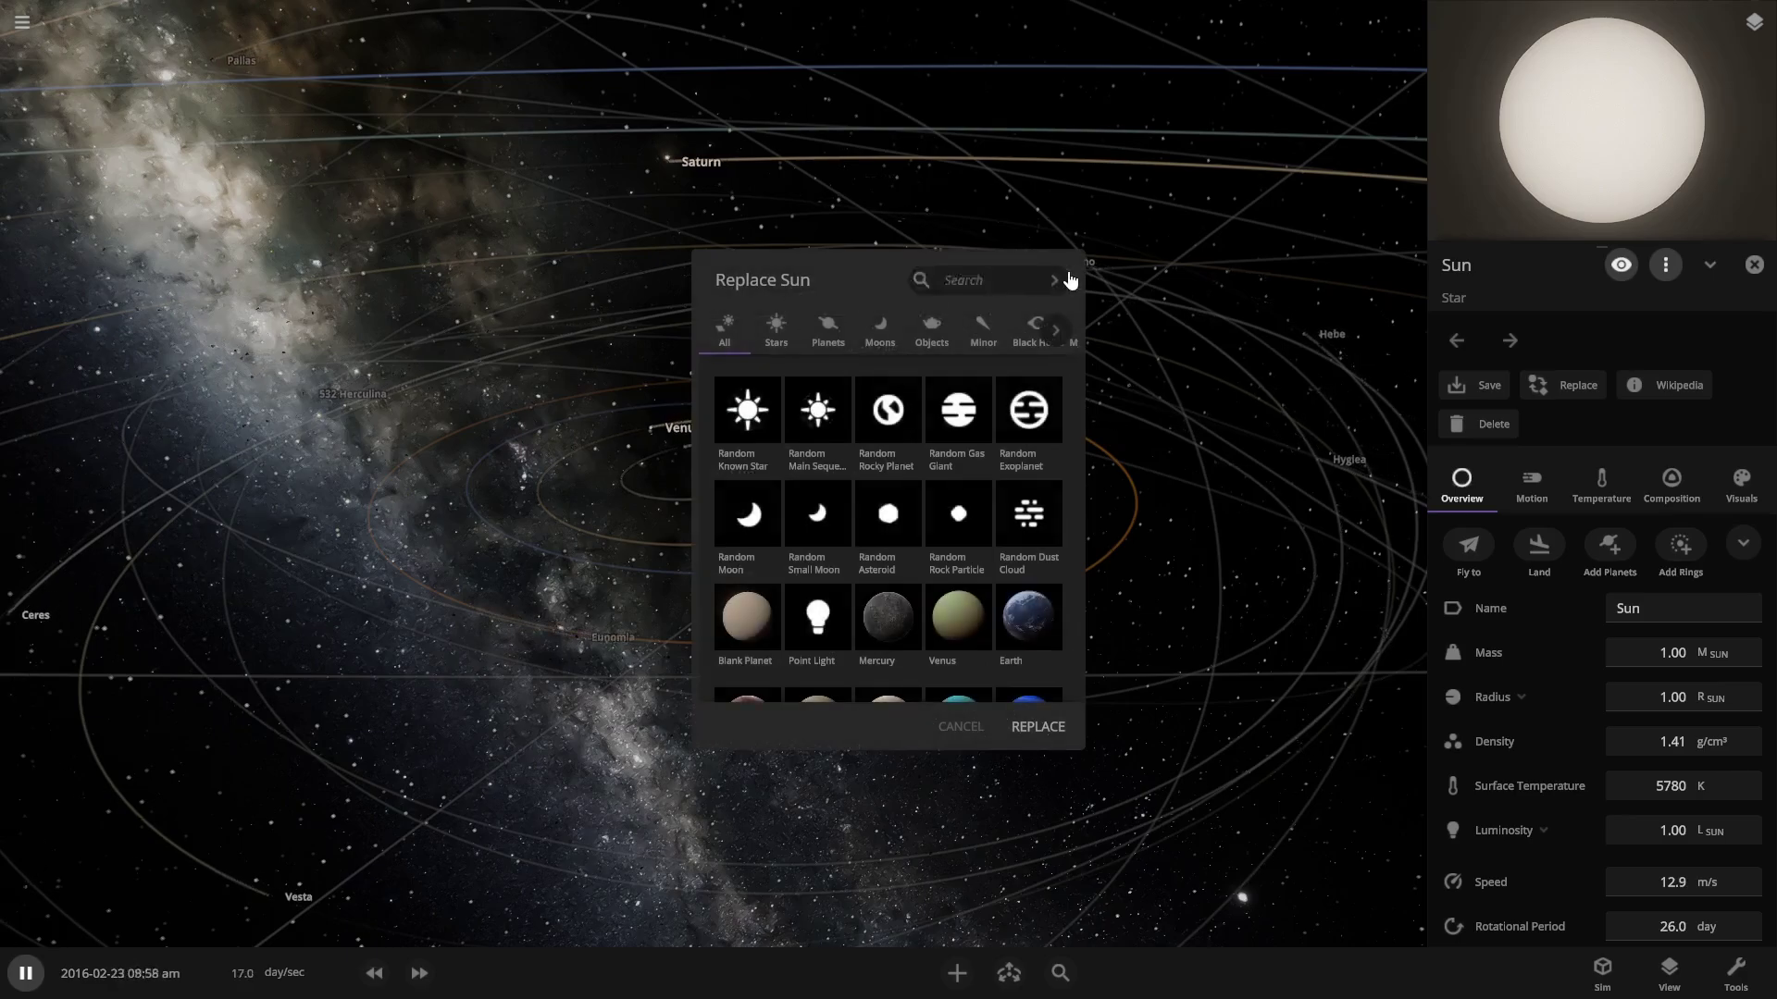
{"action": "type", "text": "step"}
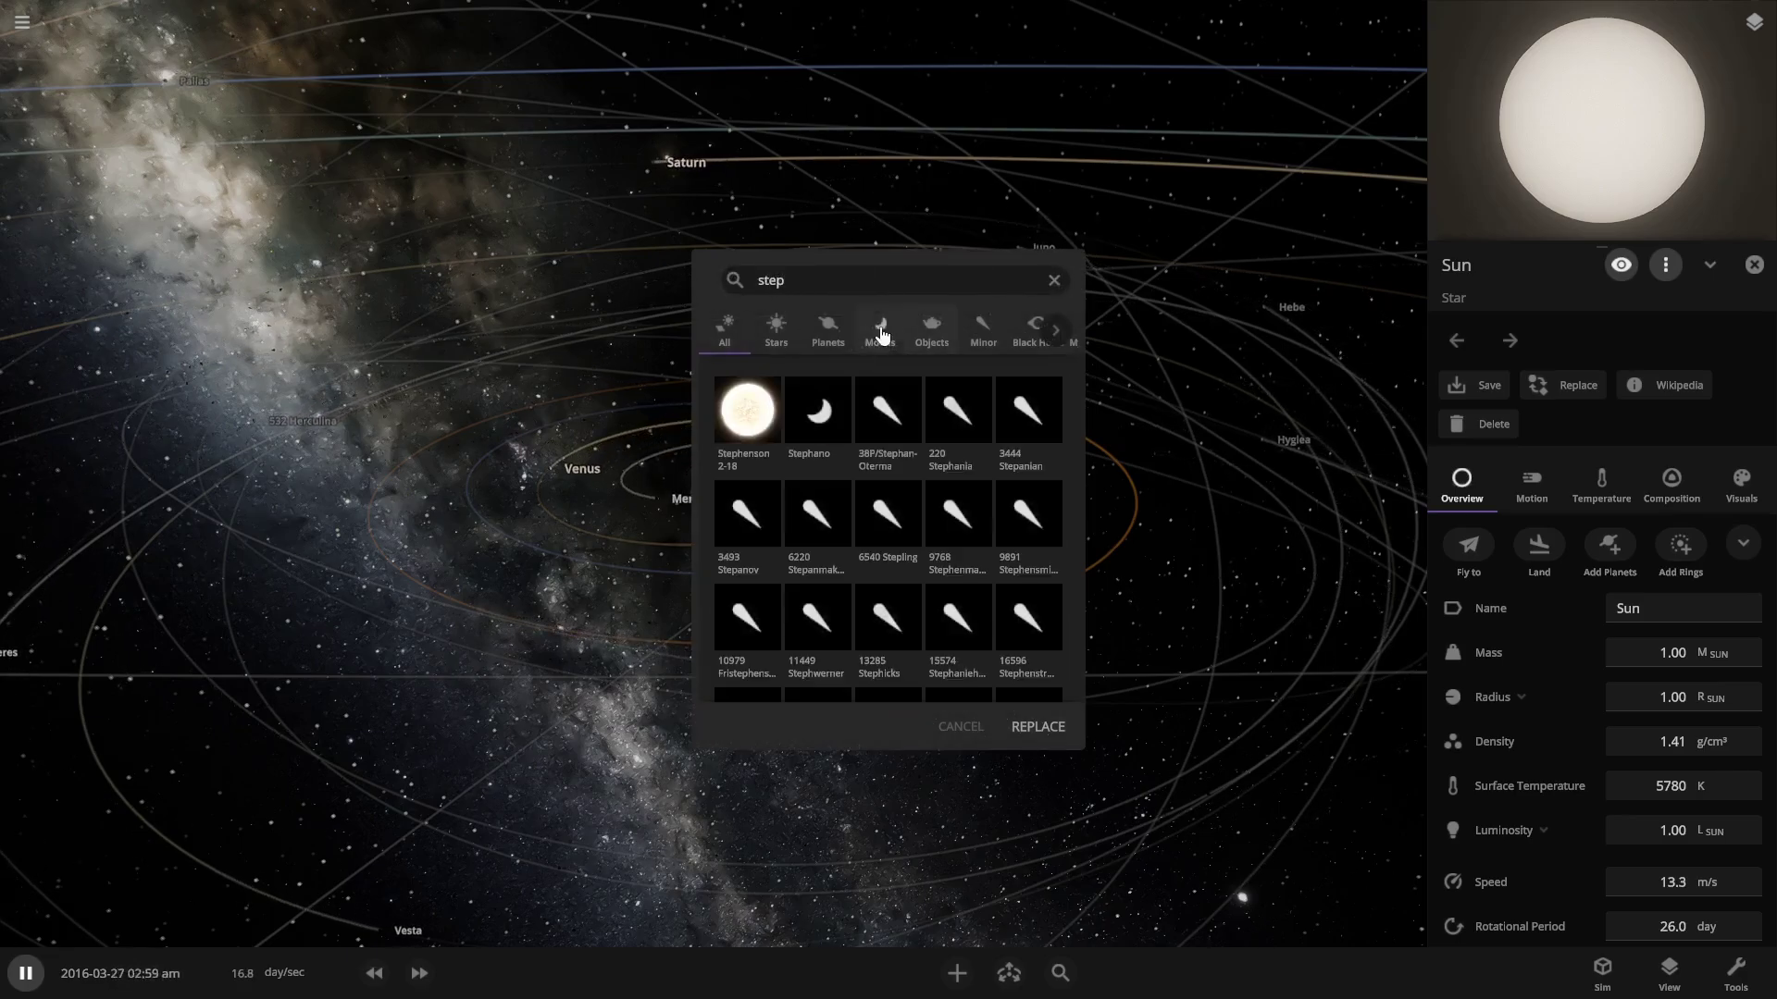
{"action": "left_click", "coordinate": [1038, 725]}
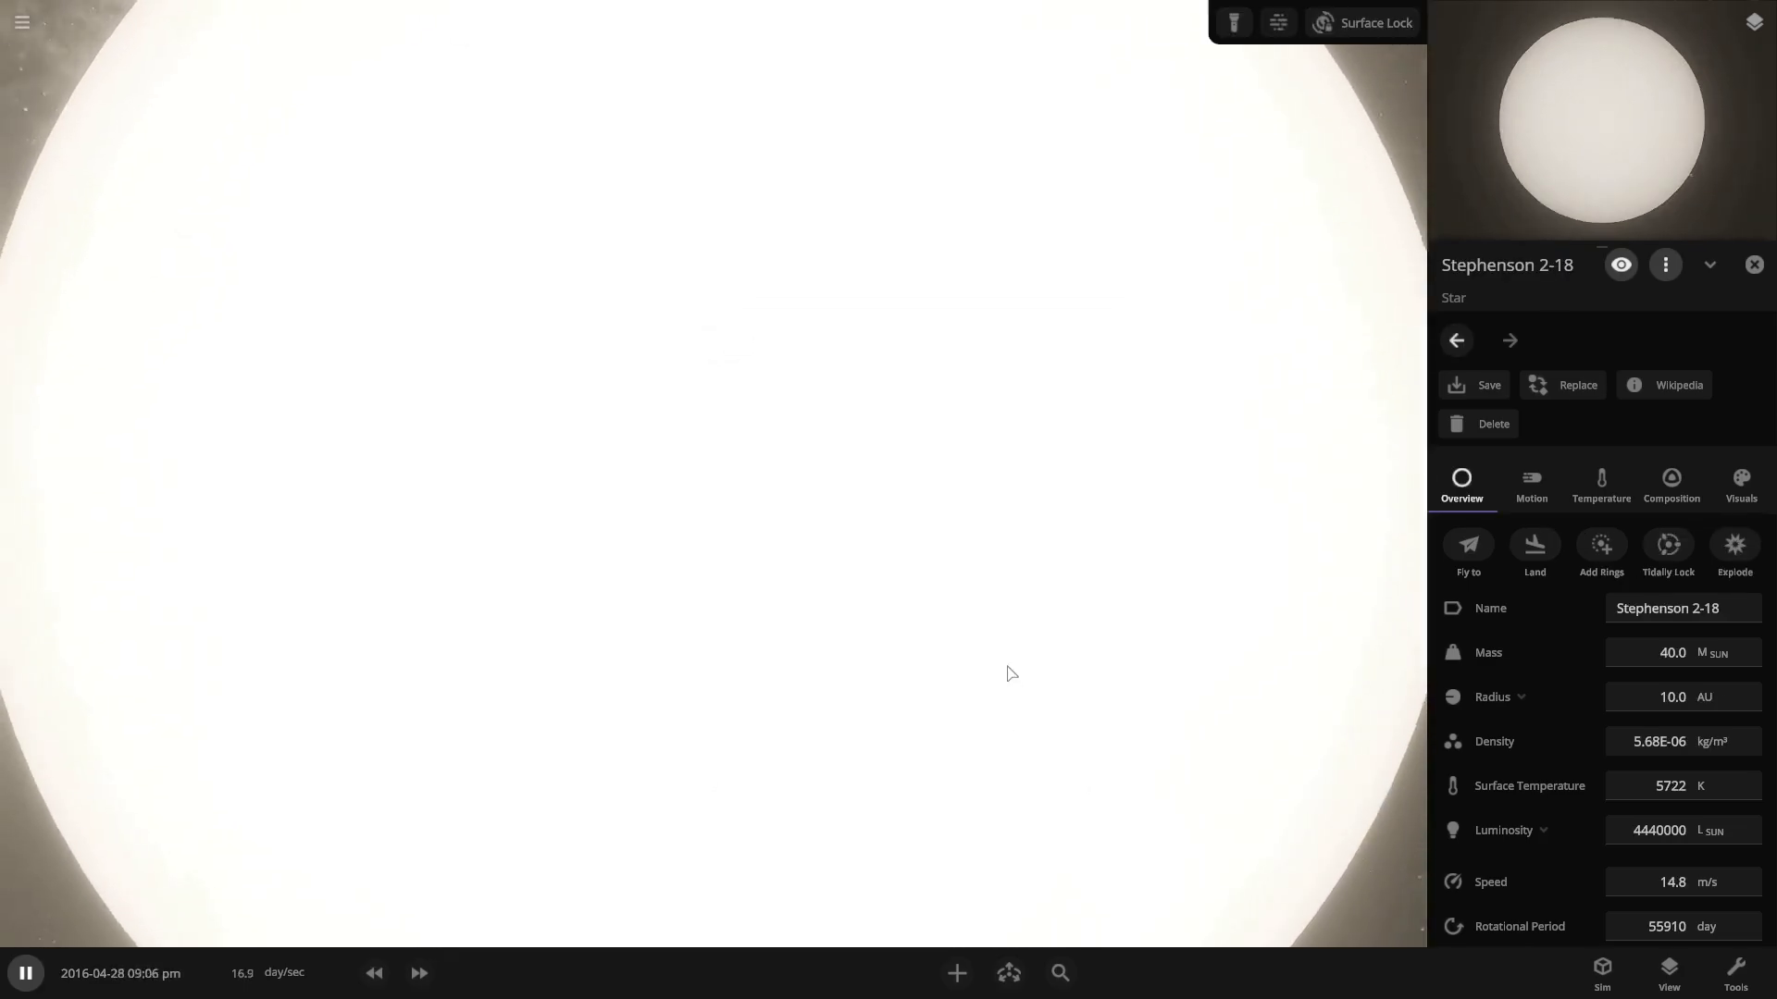
{"action": "scroll", "coordinate": [1008, 664], "scroll_direction": "down", "scroll_amount": 4}
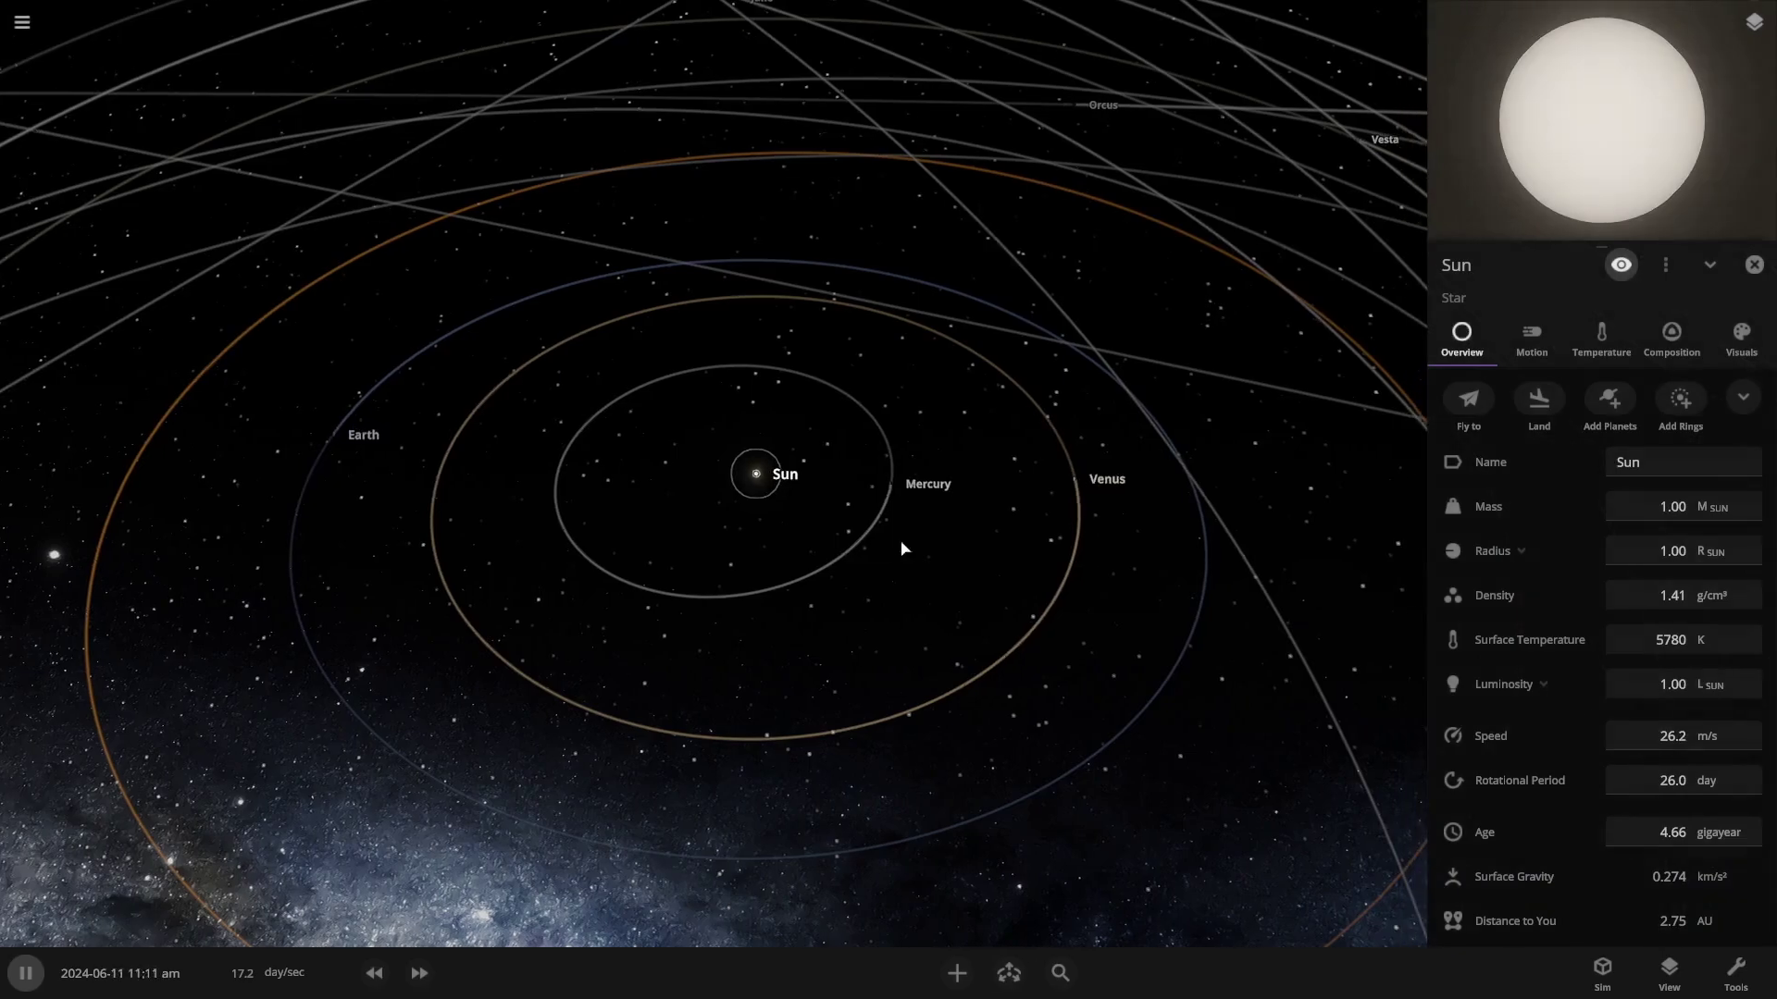
- Browse the Sun's Visuals, Composition, Motion and Overview tabs, ending on Temperature showing 5780 K
{"action": "left_click", "coordinate": [1741, 344]}
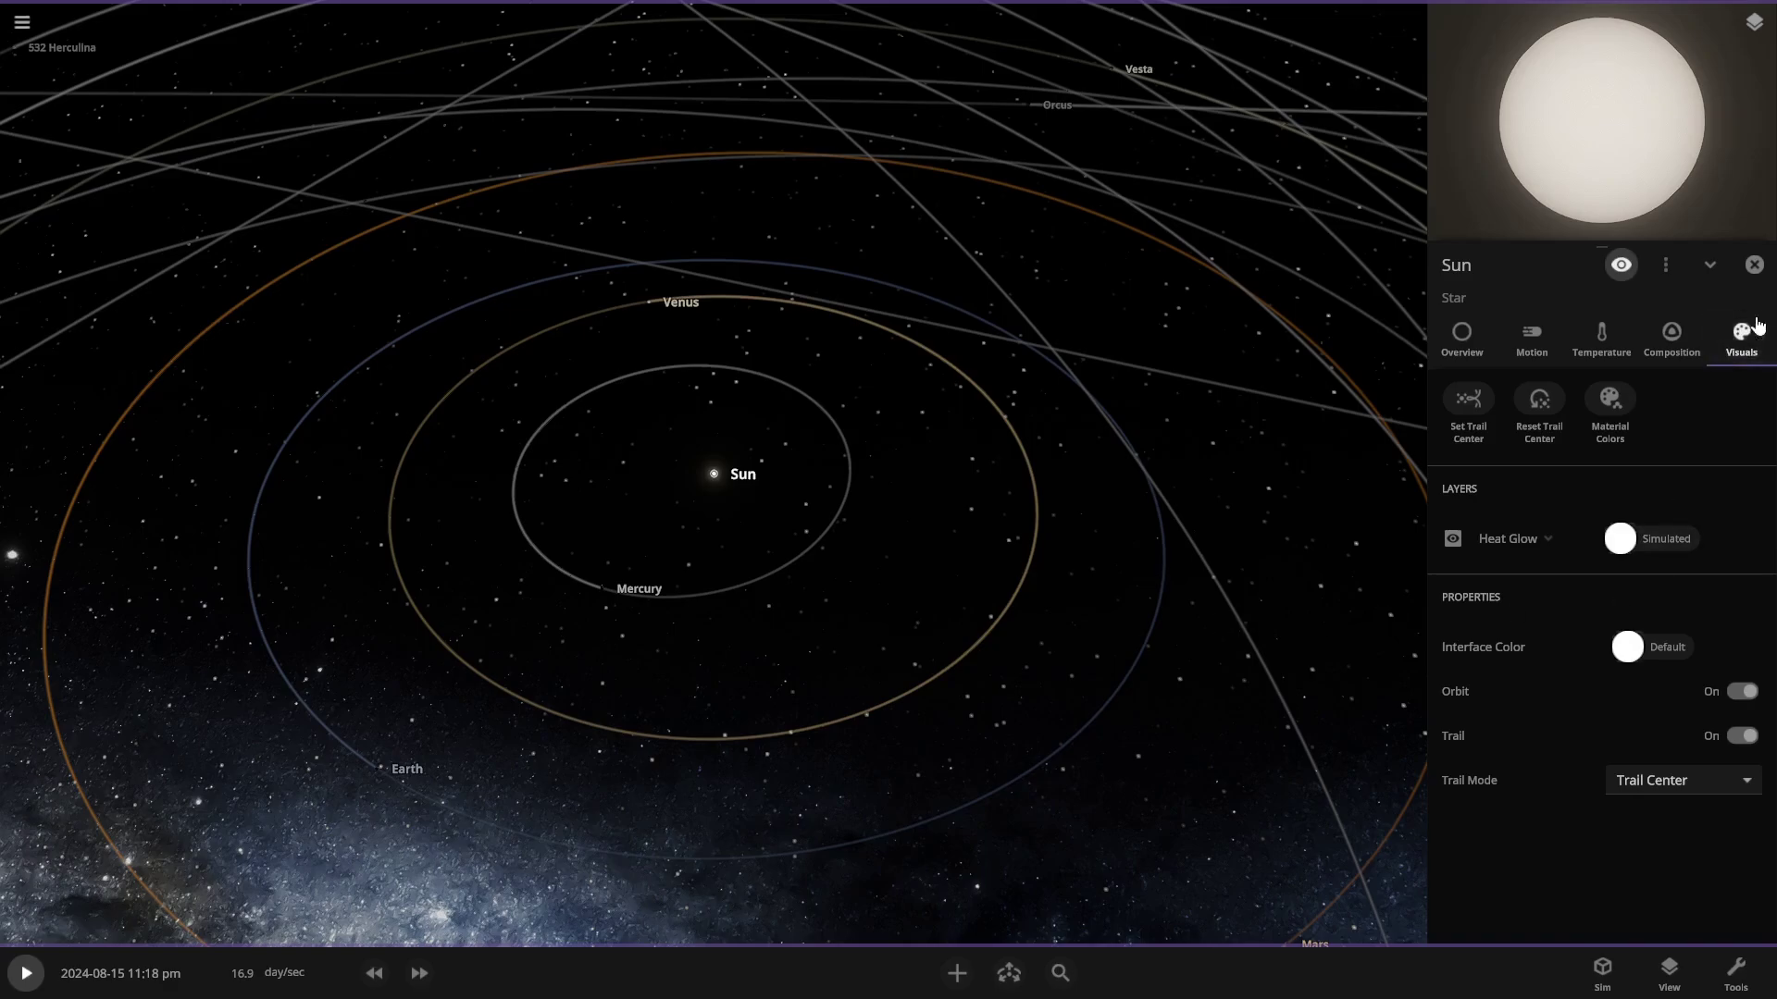
{"action": "left_click", "coordinate": [1674, 341]}
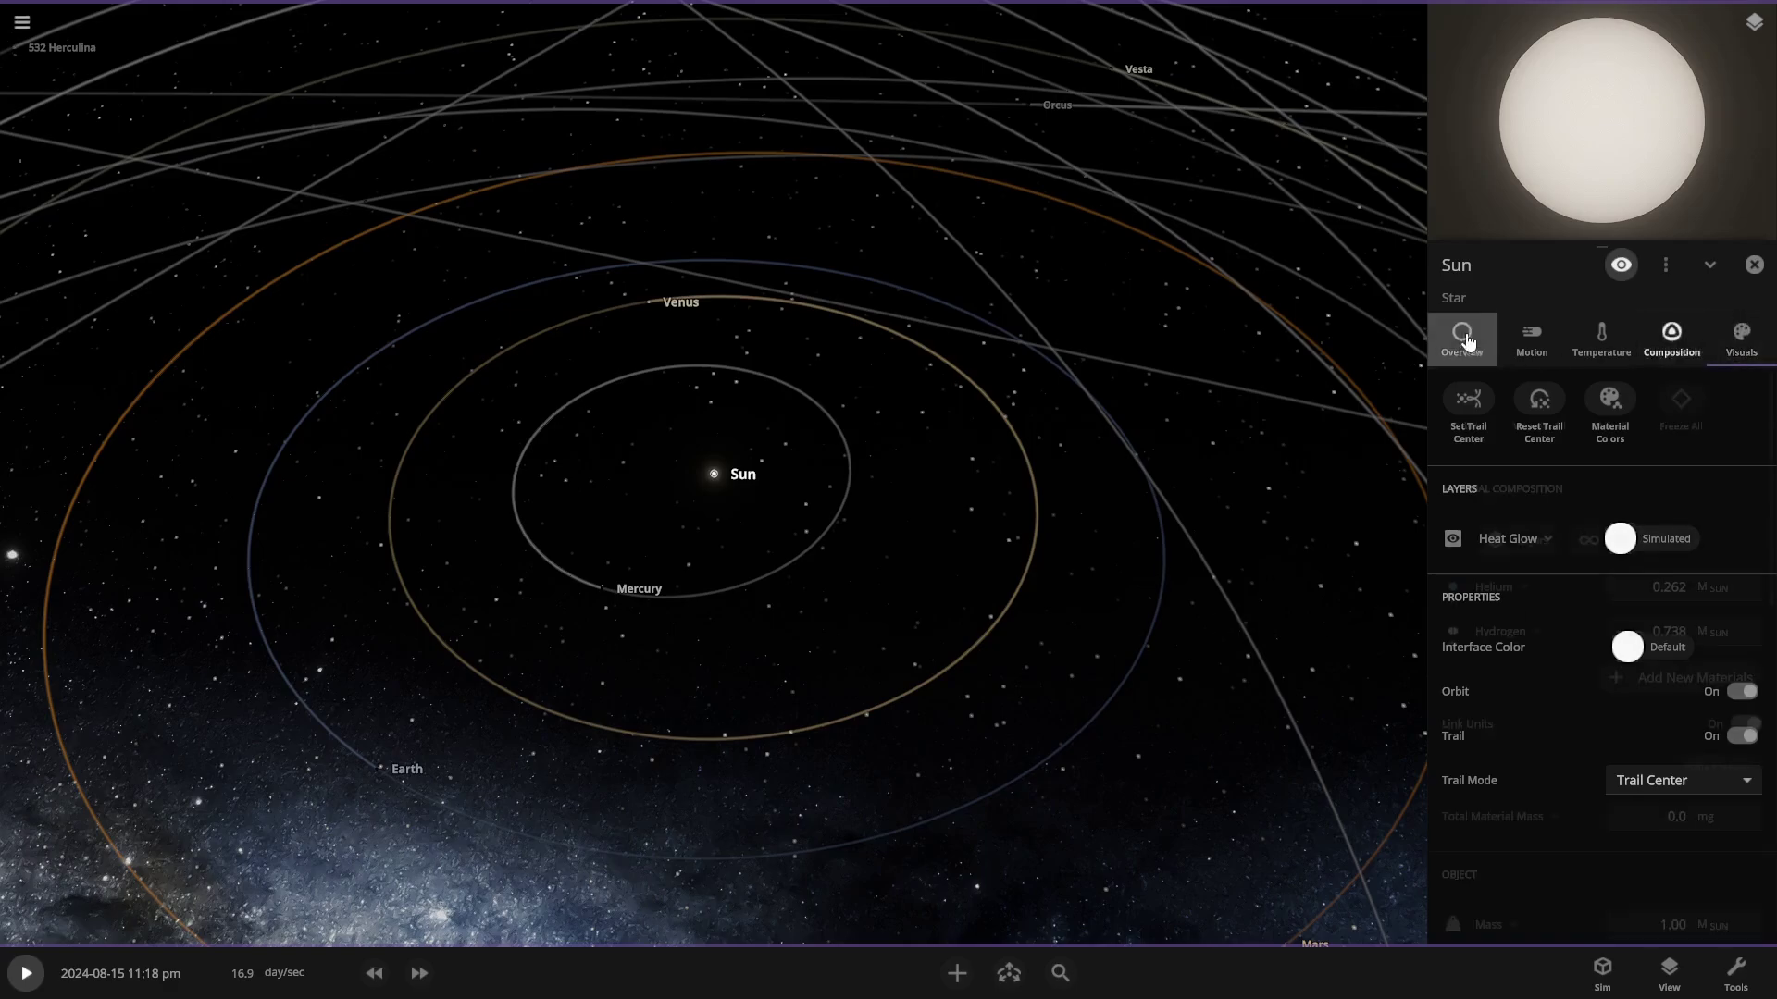
{"action": "left_click", "coordinate": [1721, 350]}
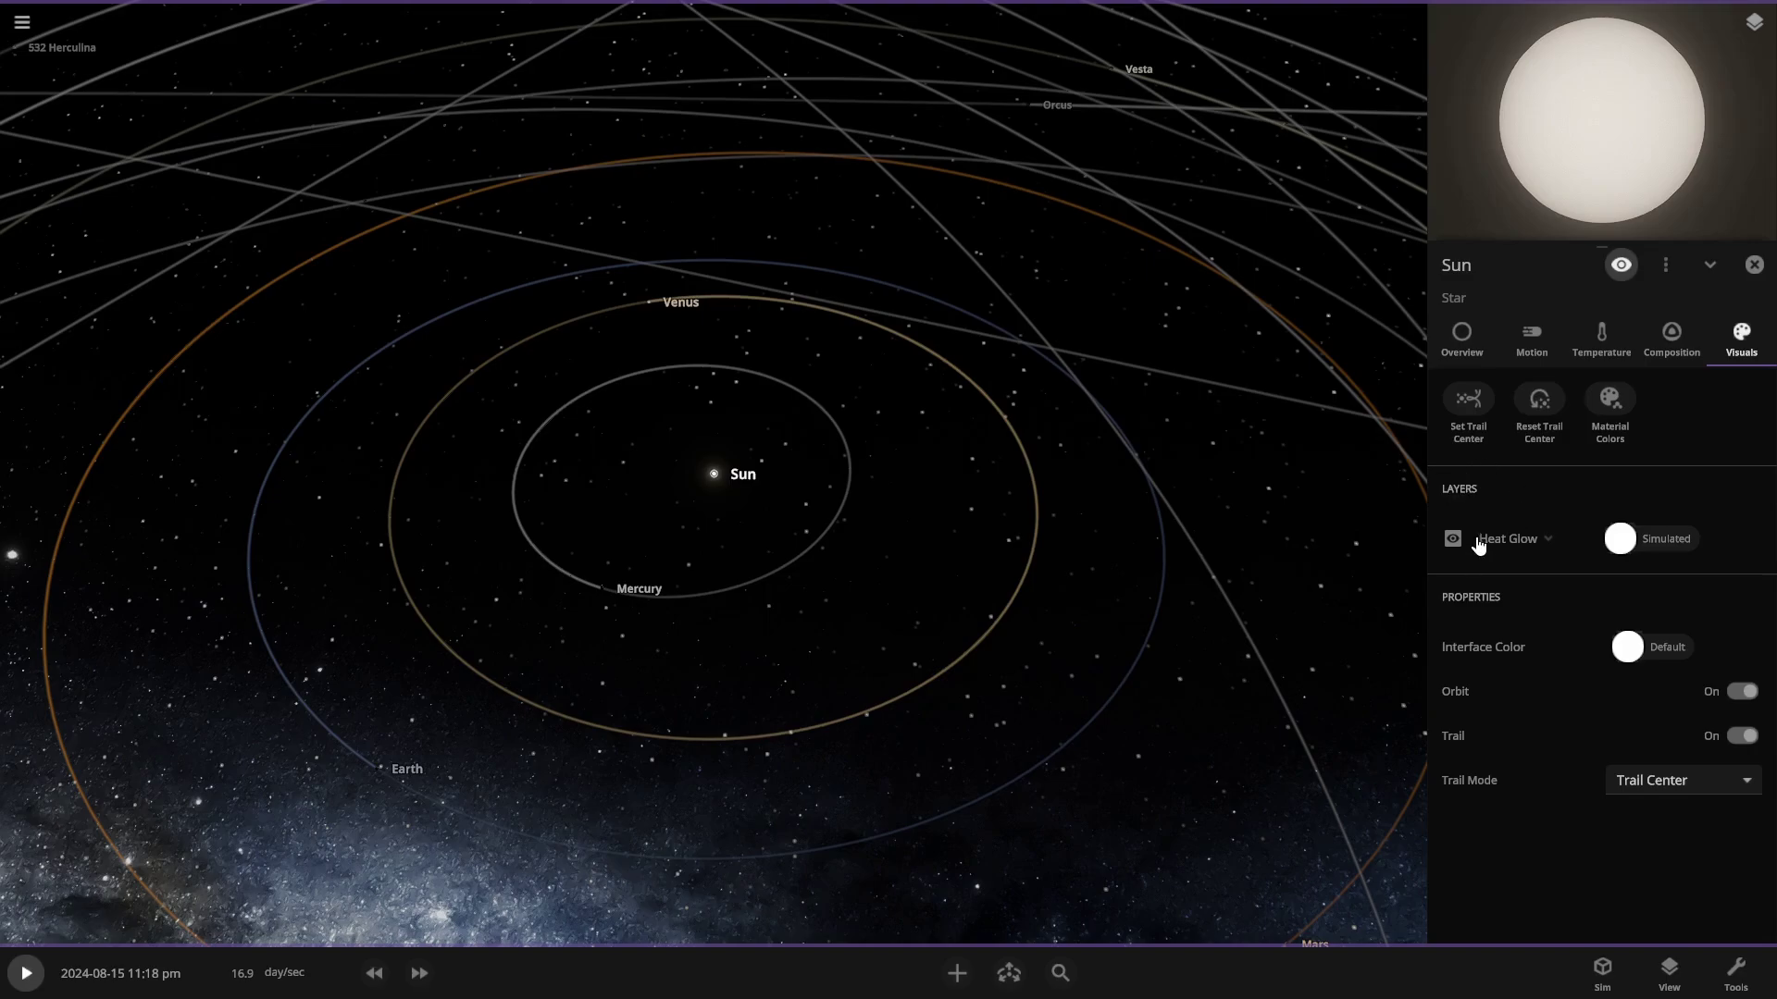
{"action": "left_click", "coordinate": [1601, 340]}
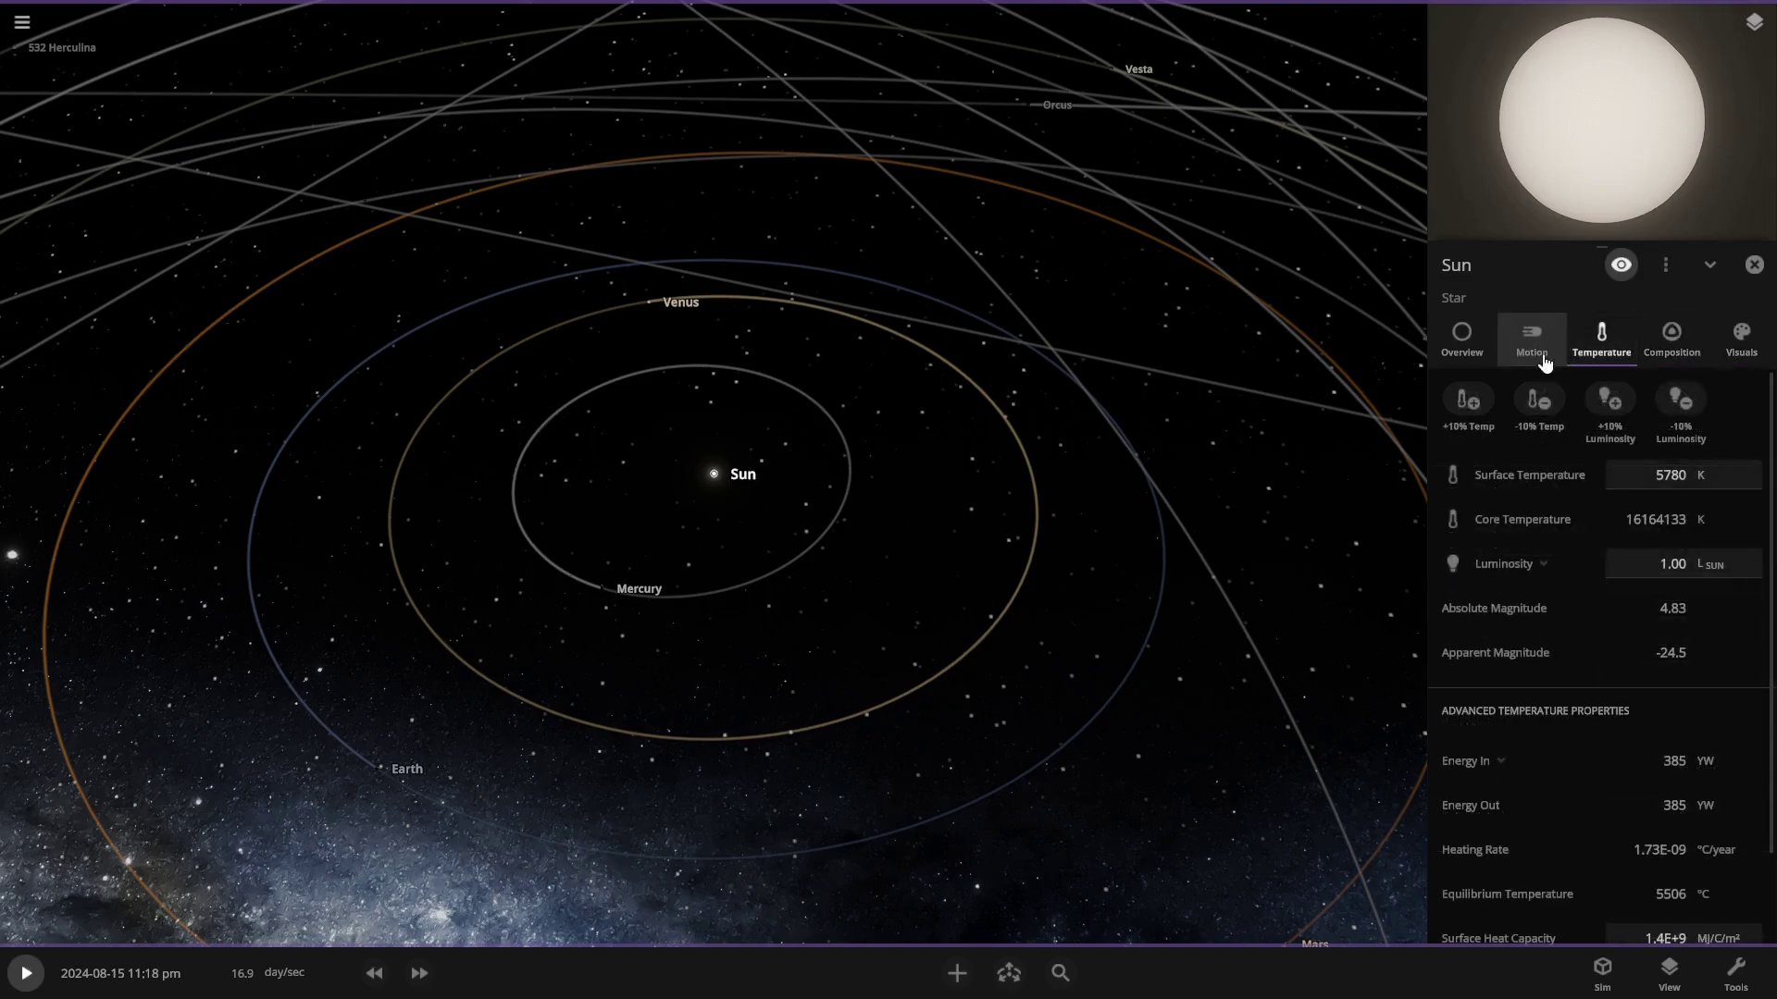
{"action": "left_click", "coordinate": [1531, 344]}
{"action": "left_click", "coordinate": [1462, 343]}
{"action": "left_click", "coordinate": [1536, 344]}
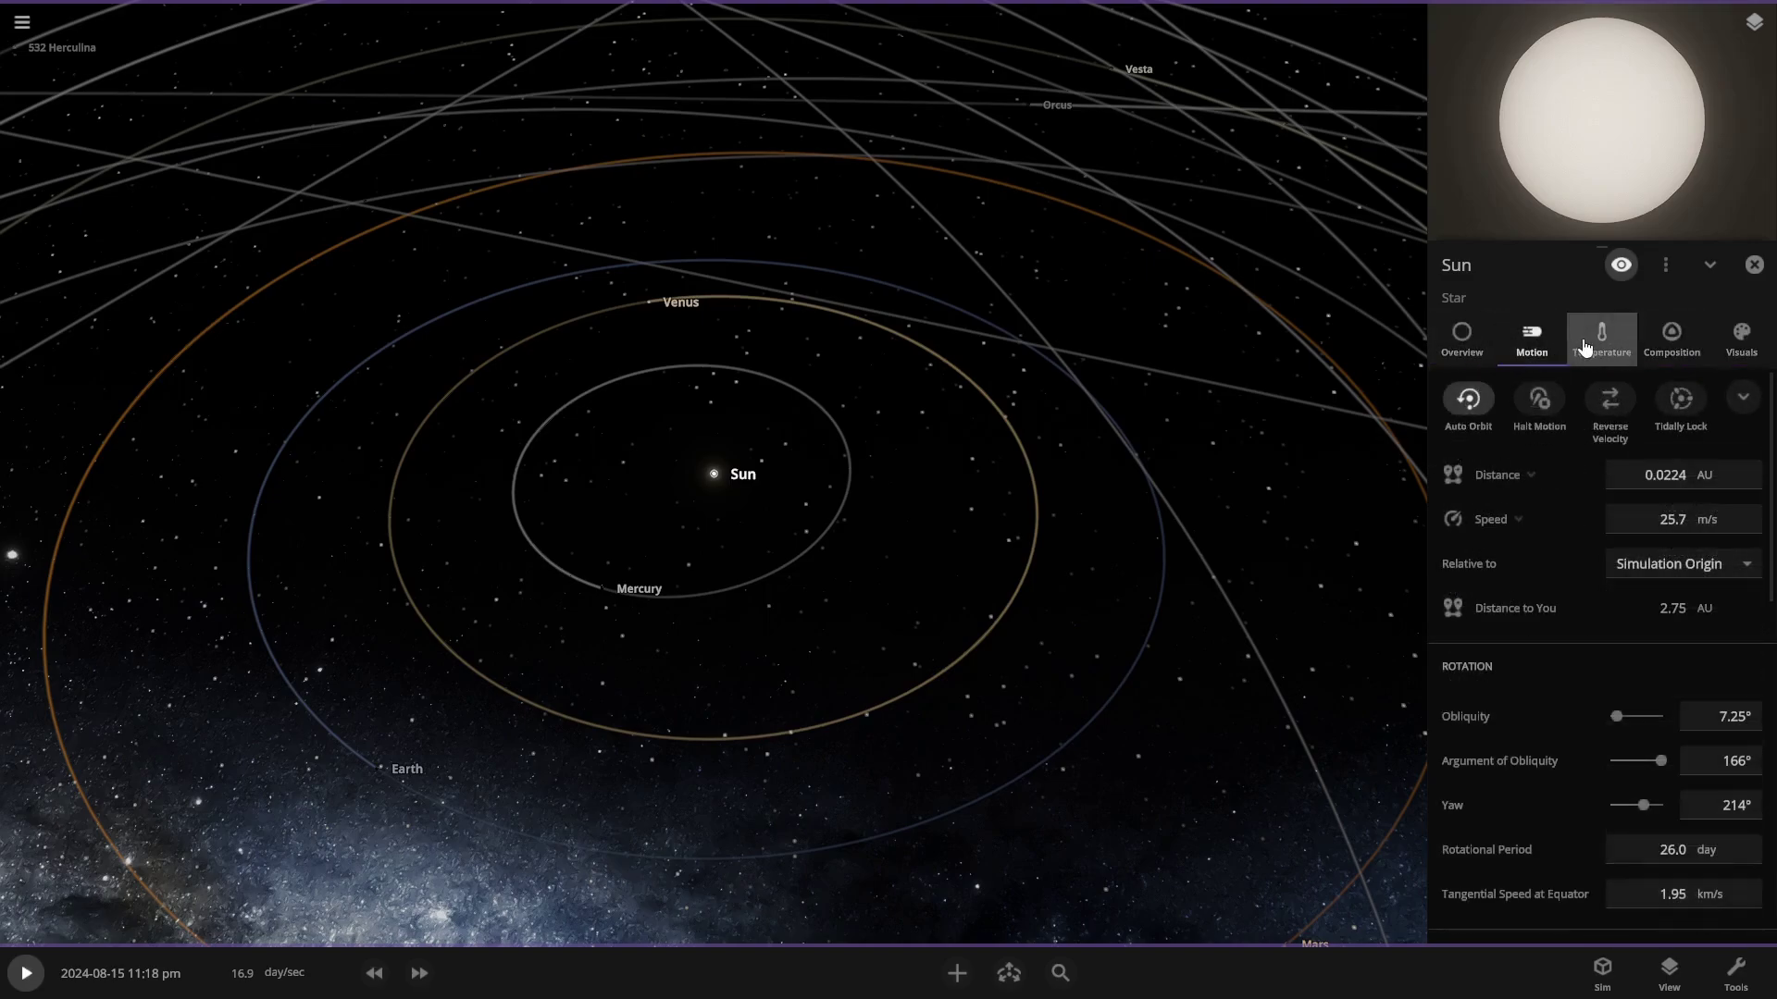
{"action": "left_click", "coordinate": [1624, 349]}
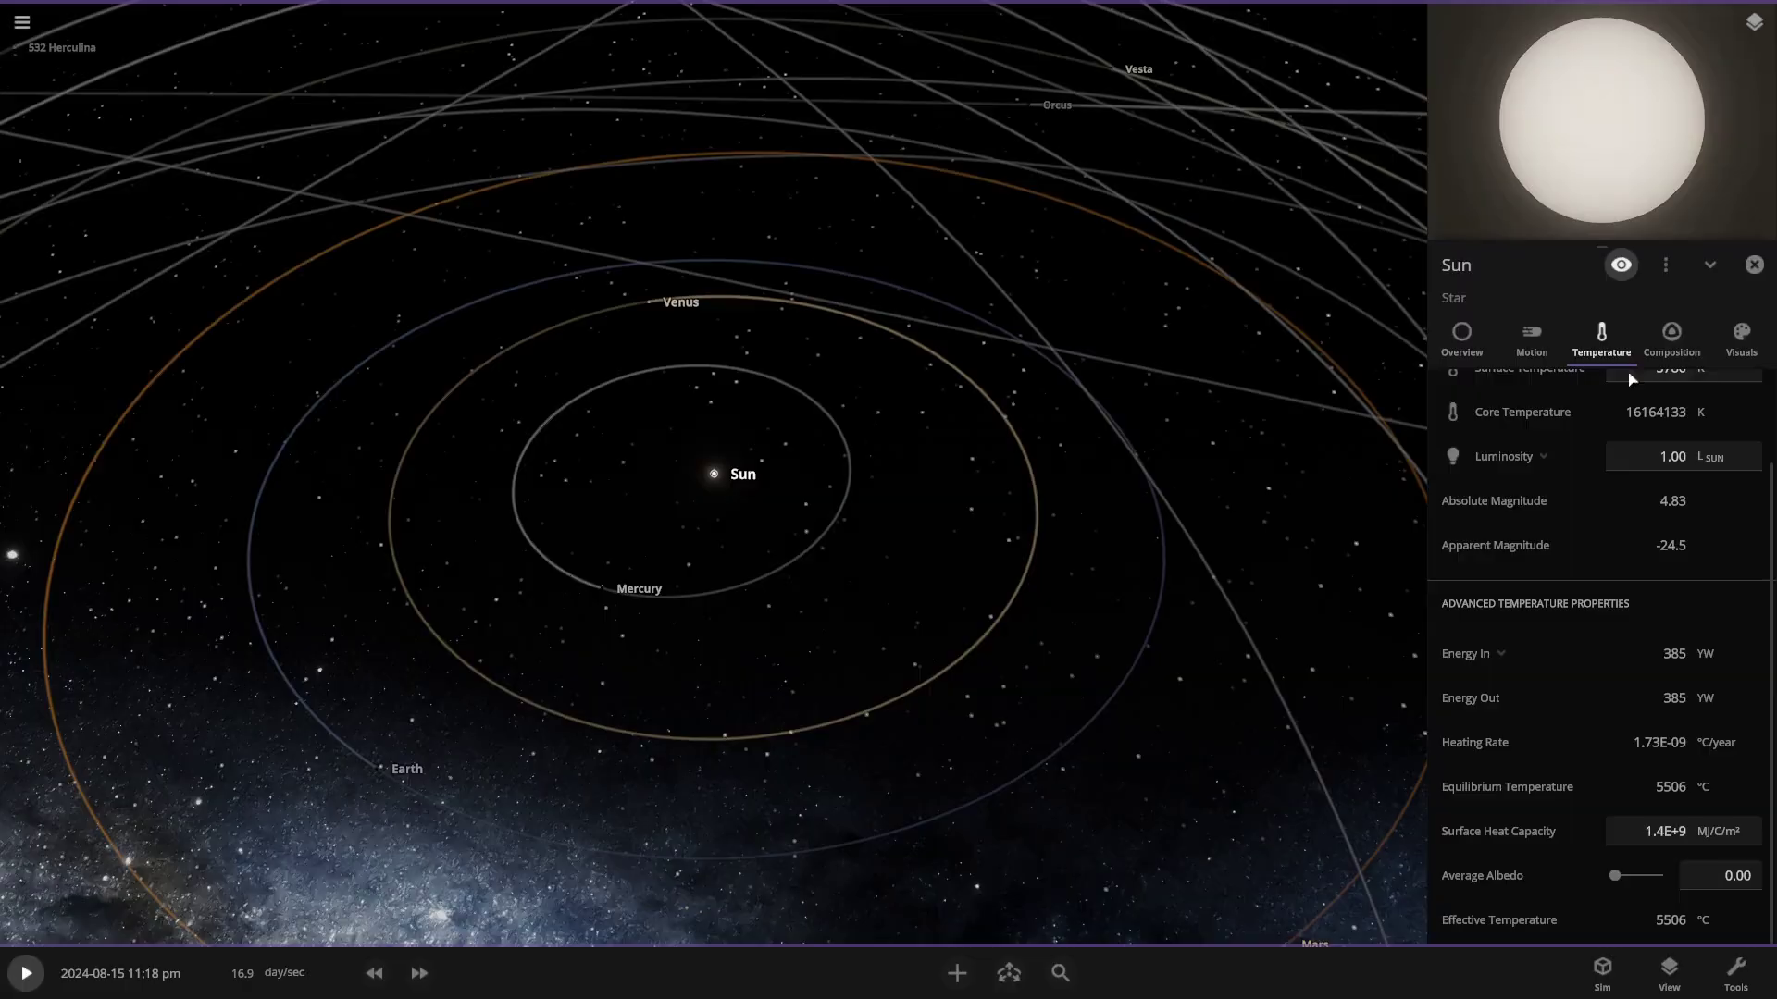
- Swap the Sun again for Stephenson 2-18 (40 solar masses, 10 AU radius) and zoom out
{"action": "left_click", "coordinate": [1665, 278]}
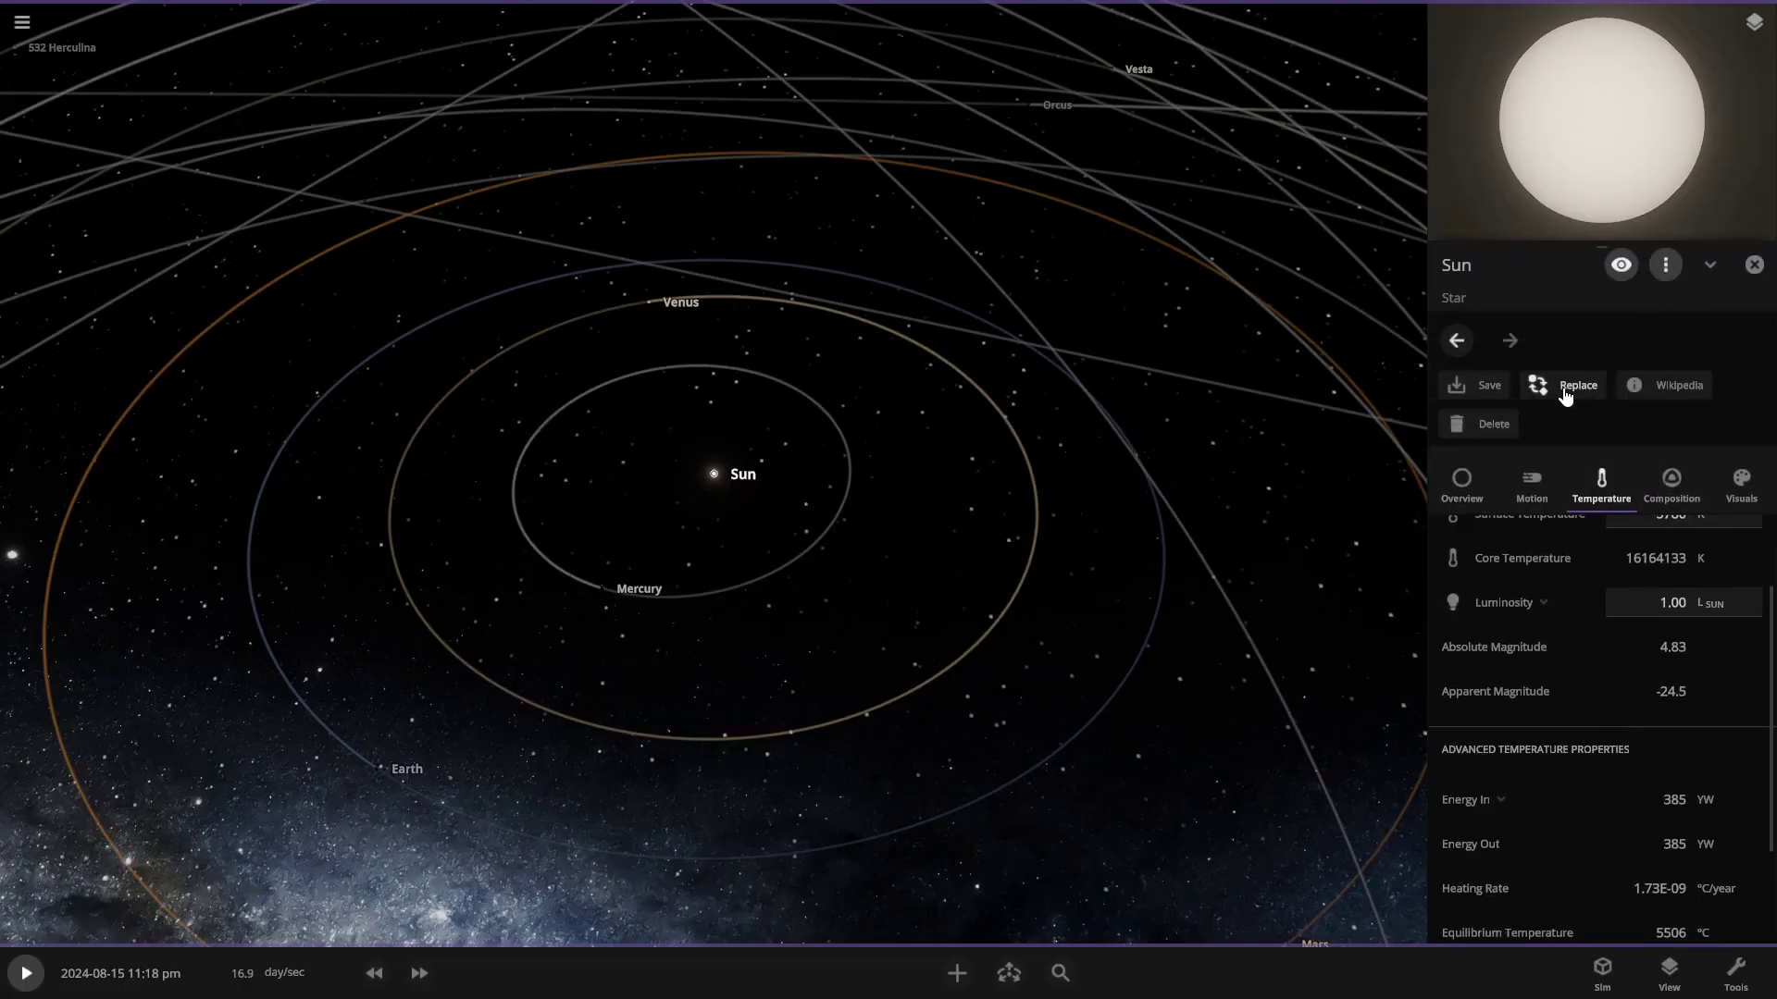
{"action": "left_click", "coordinate": [1564, 385]}
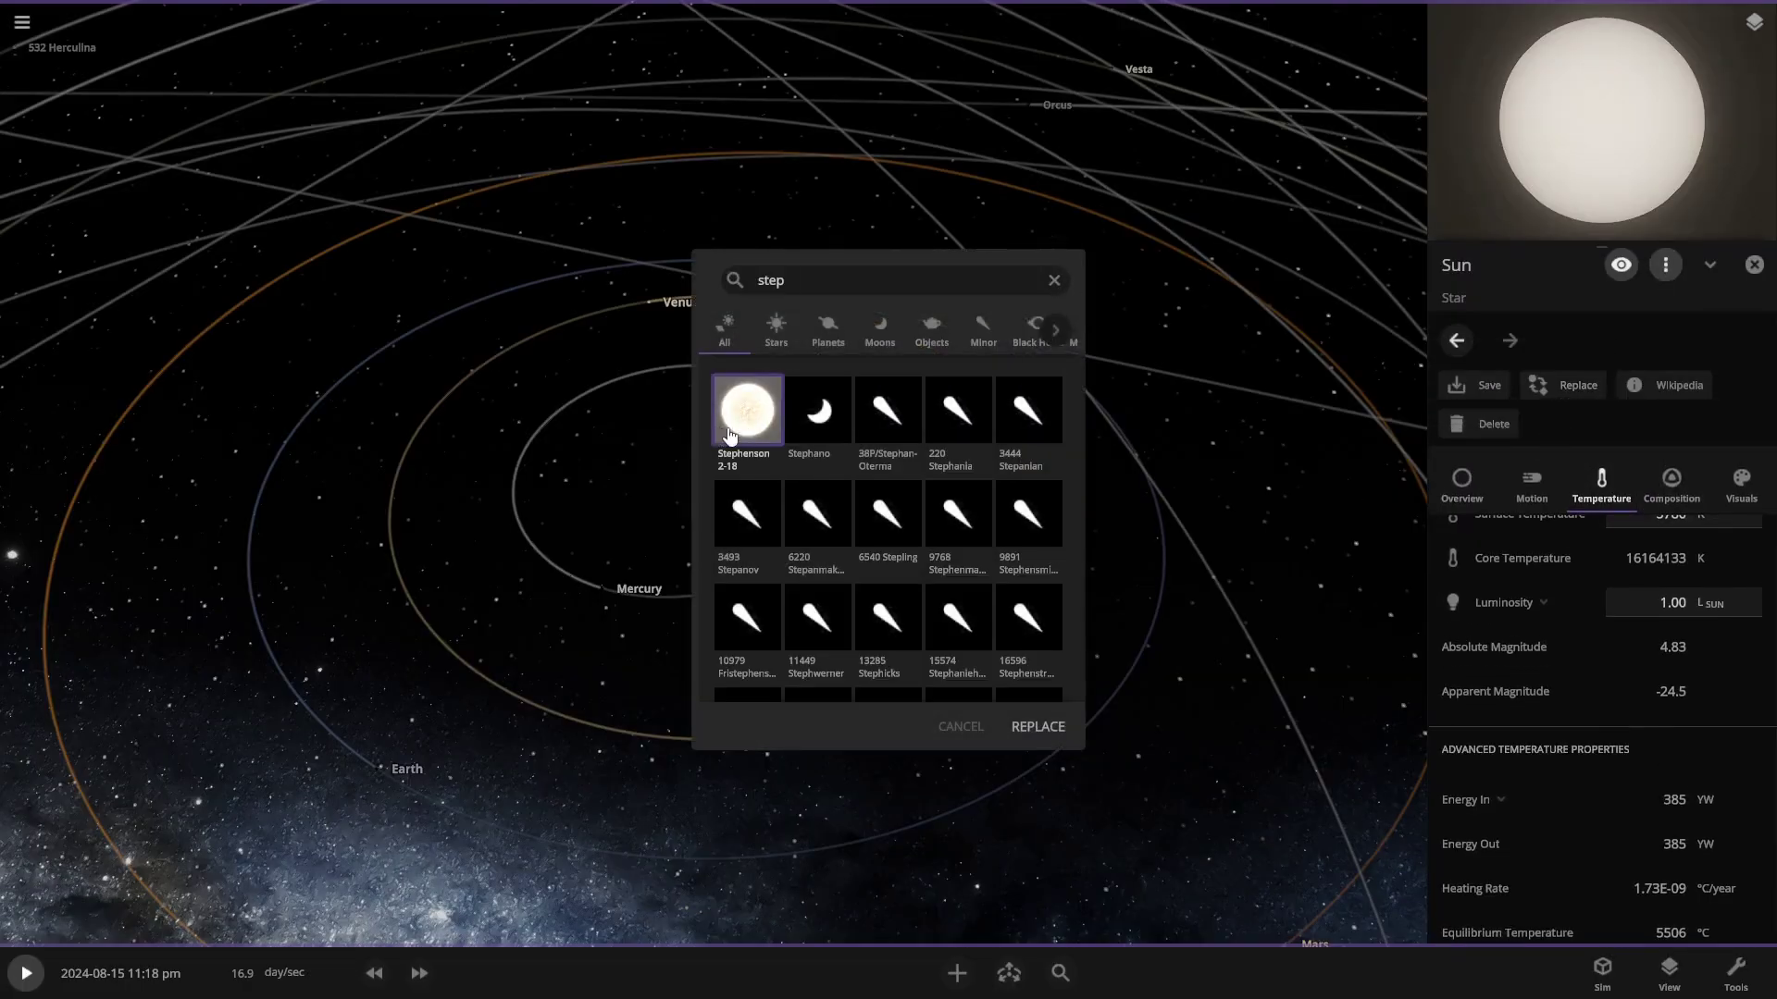
{"action": "left_click", "coordinate": [1037, 727]}
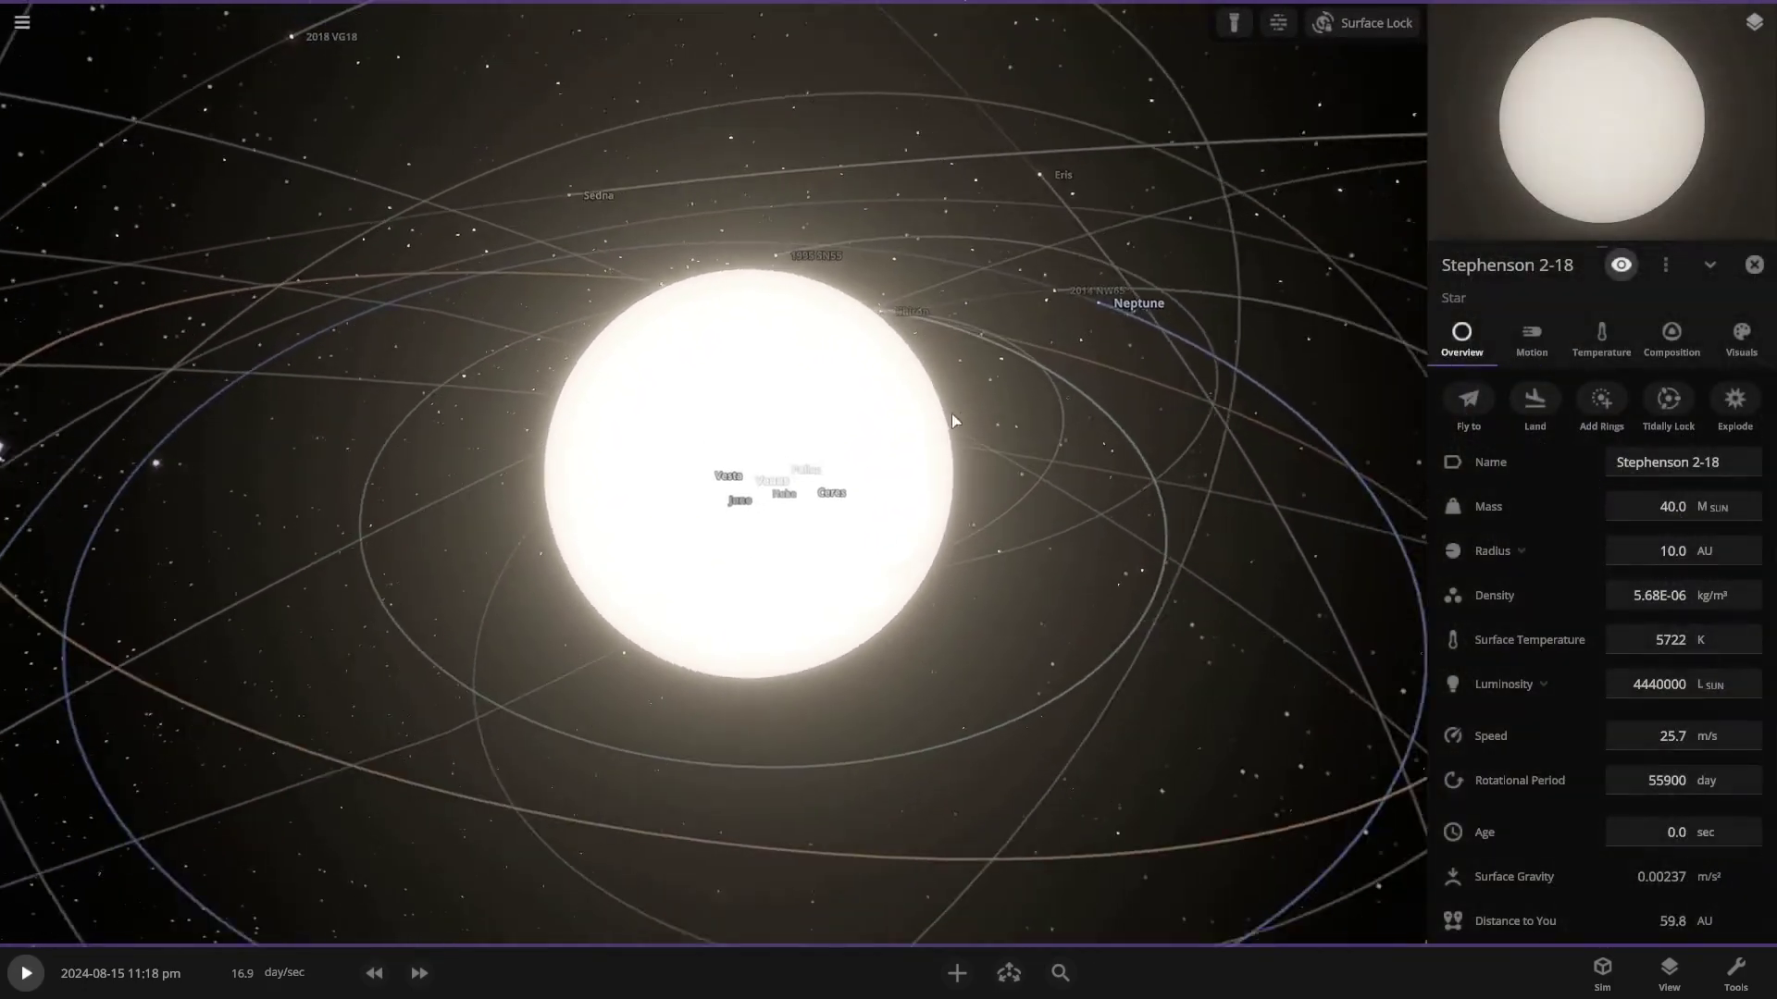
{"action": "scroll", "coordinate": [1018, 439], "scroll_direction": "down", "scroll_amount": 5}
- Toggle Space Goggles off and on several times in the View settings, leaving it on
{"action": "left_click", "coordinate": [1666, 973]}
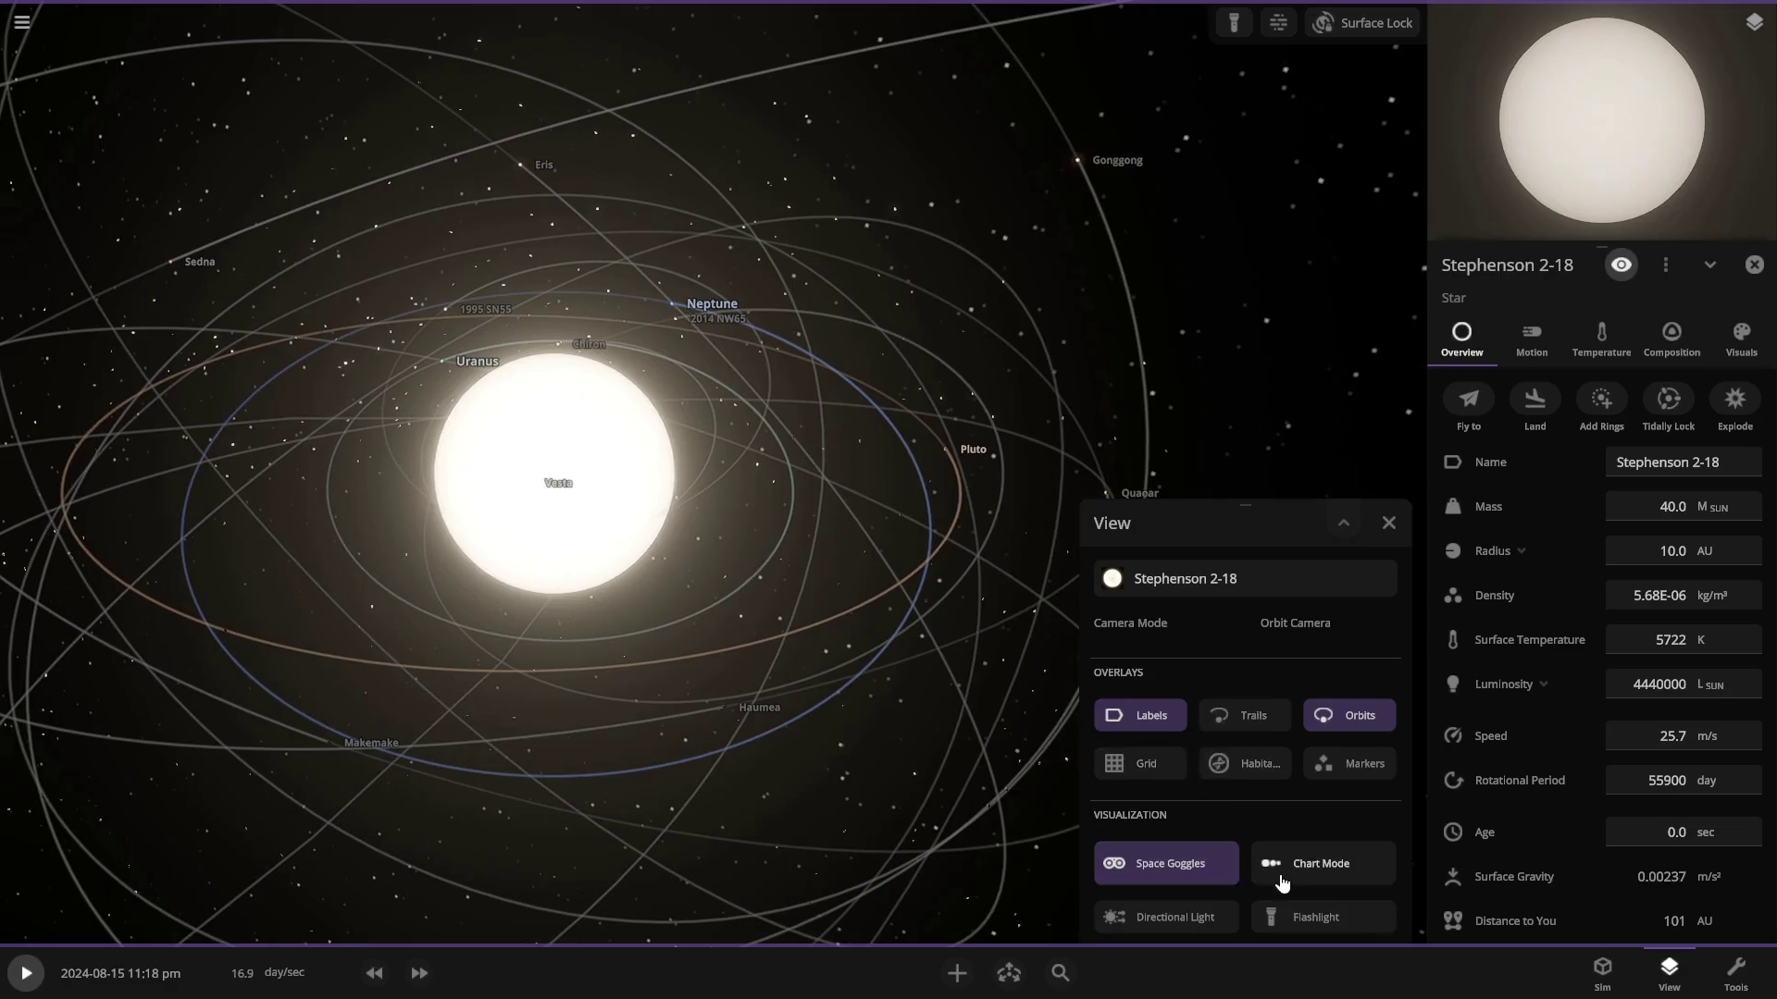
{"action": "left_click", "coordinate": [1170, 868]}
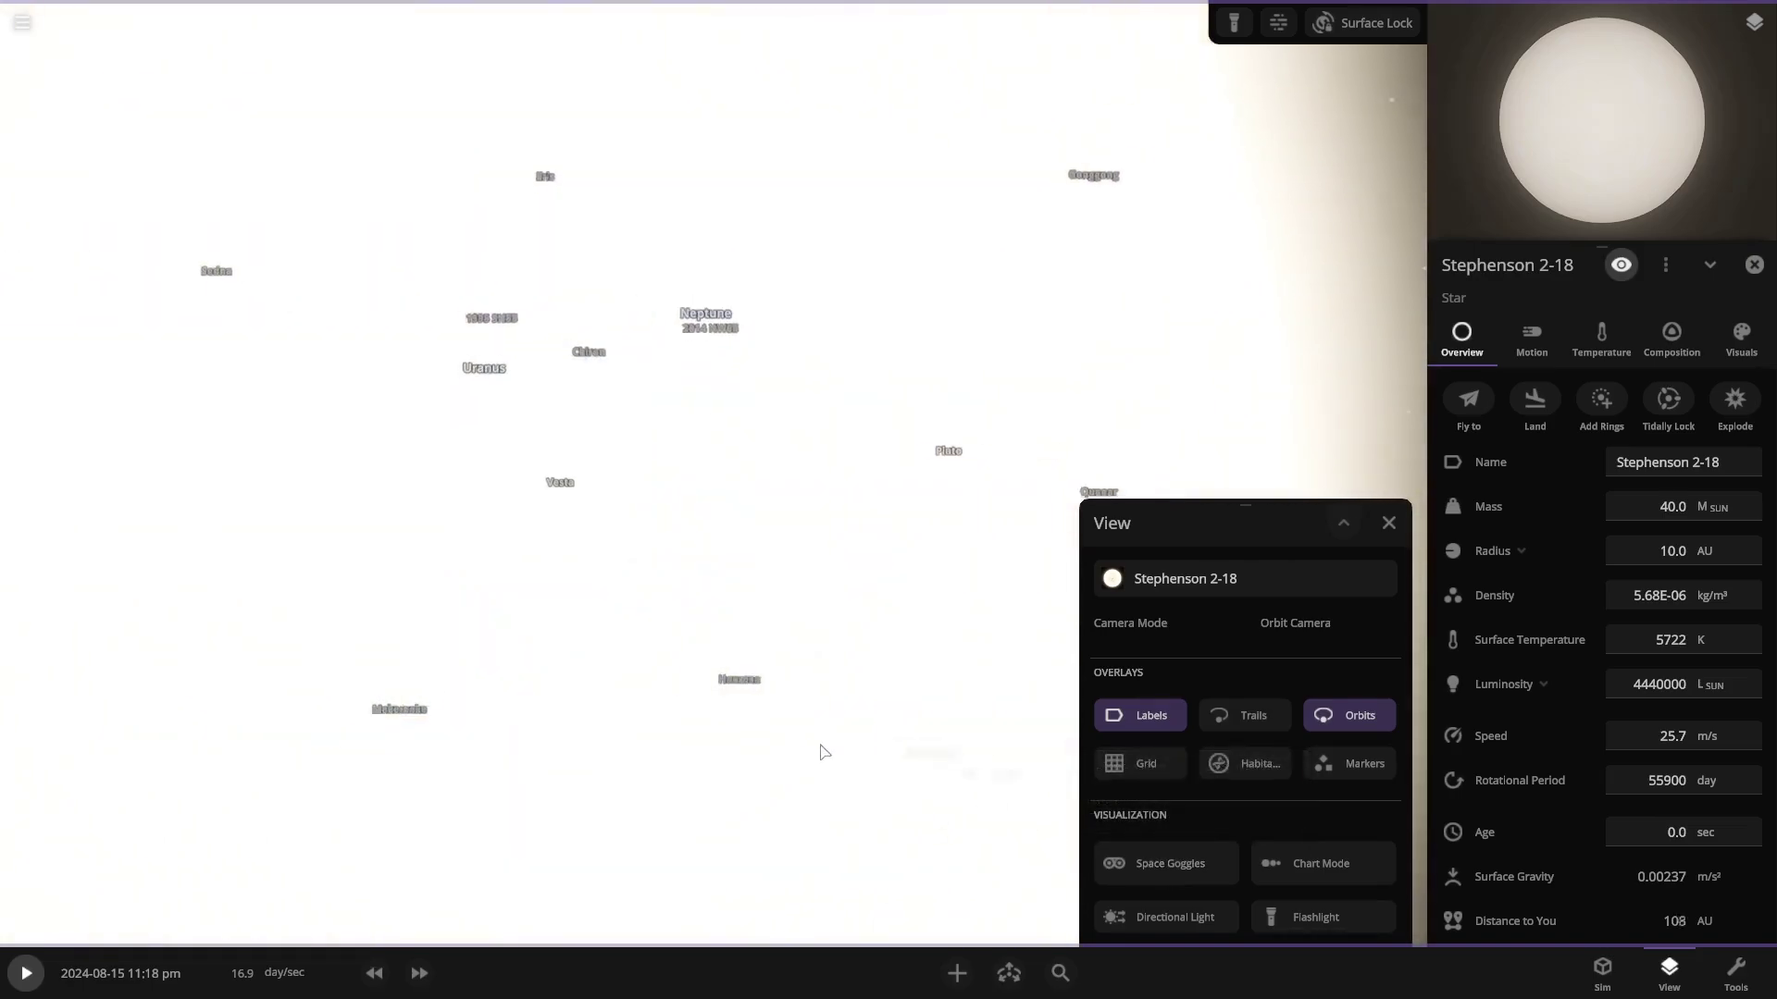
{"action": "scroll", "coordinate": [879, 760], "scroll_direction": "down", "scroll_amount": 3}
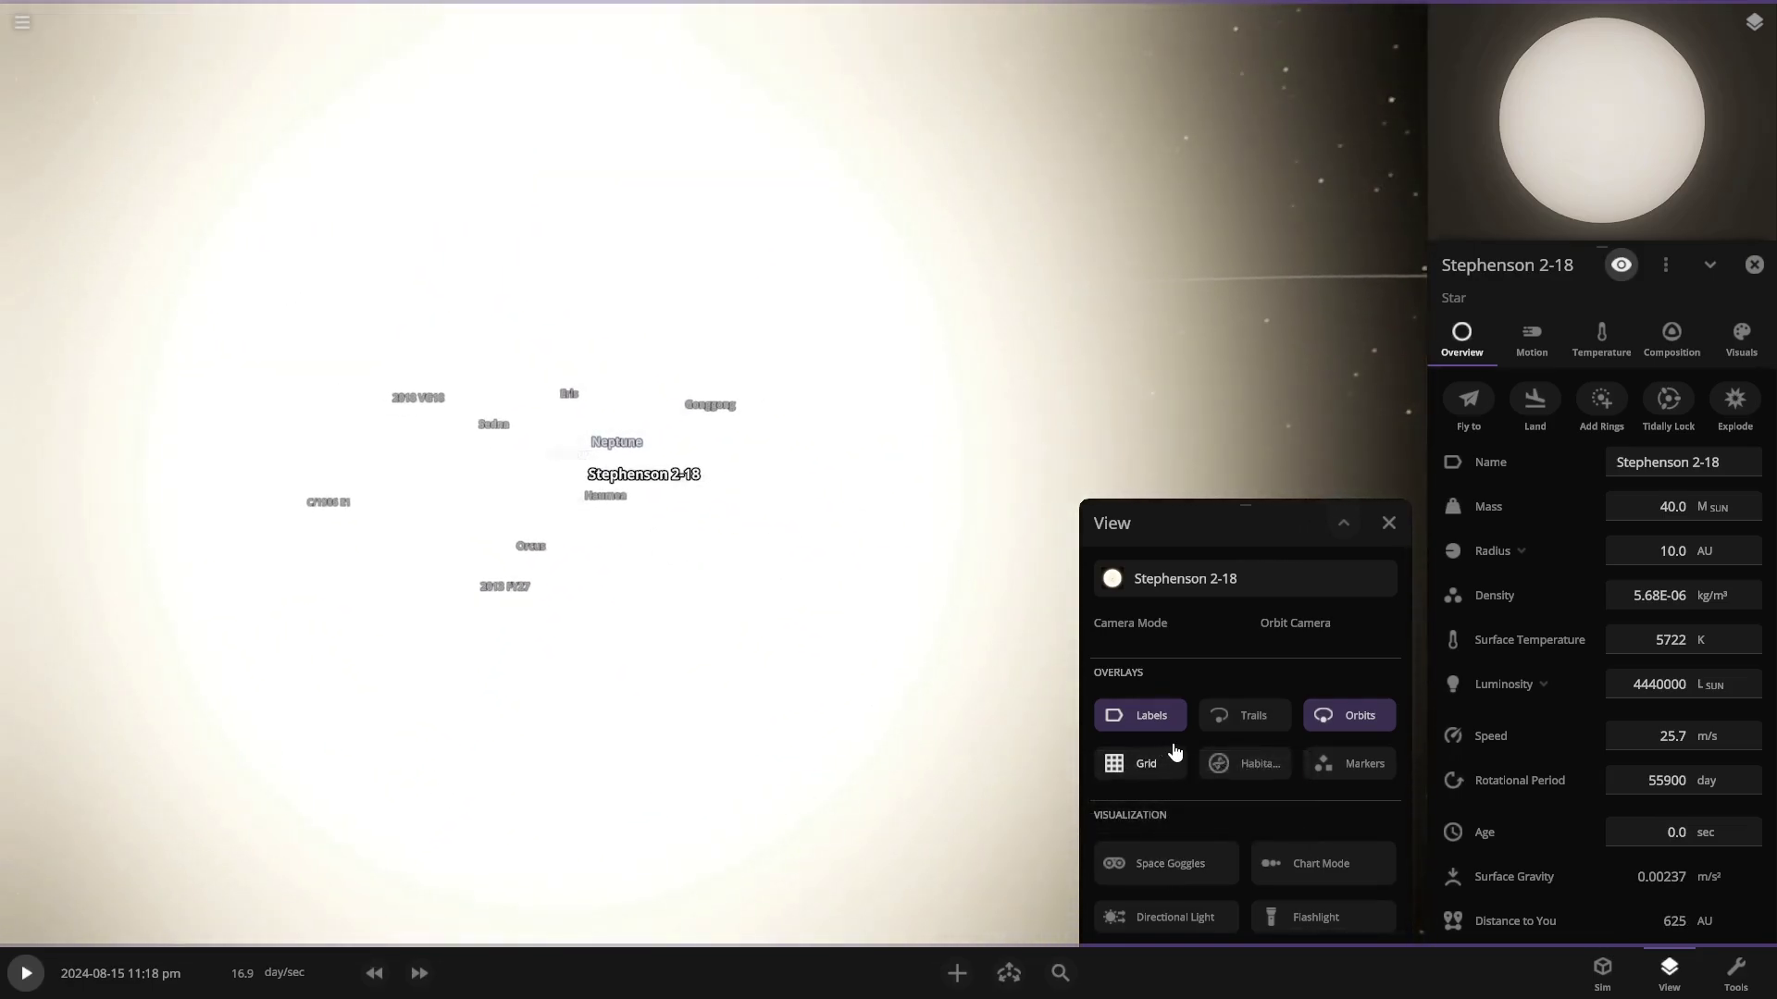
{"action": "left_click", "coordinate": [1164, 855]}
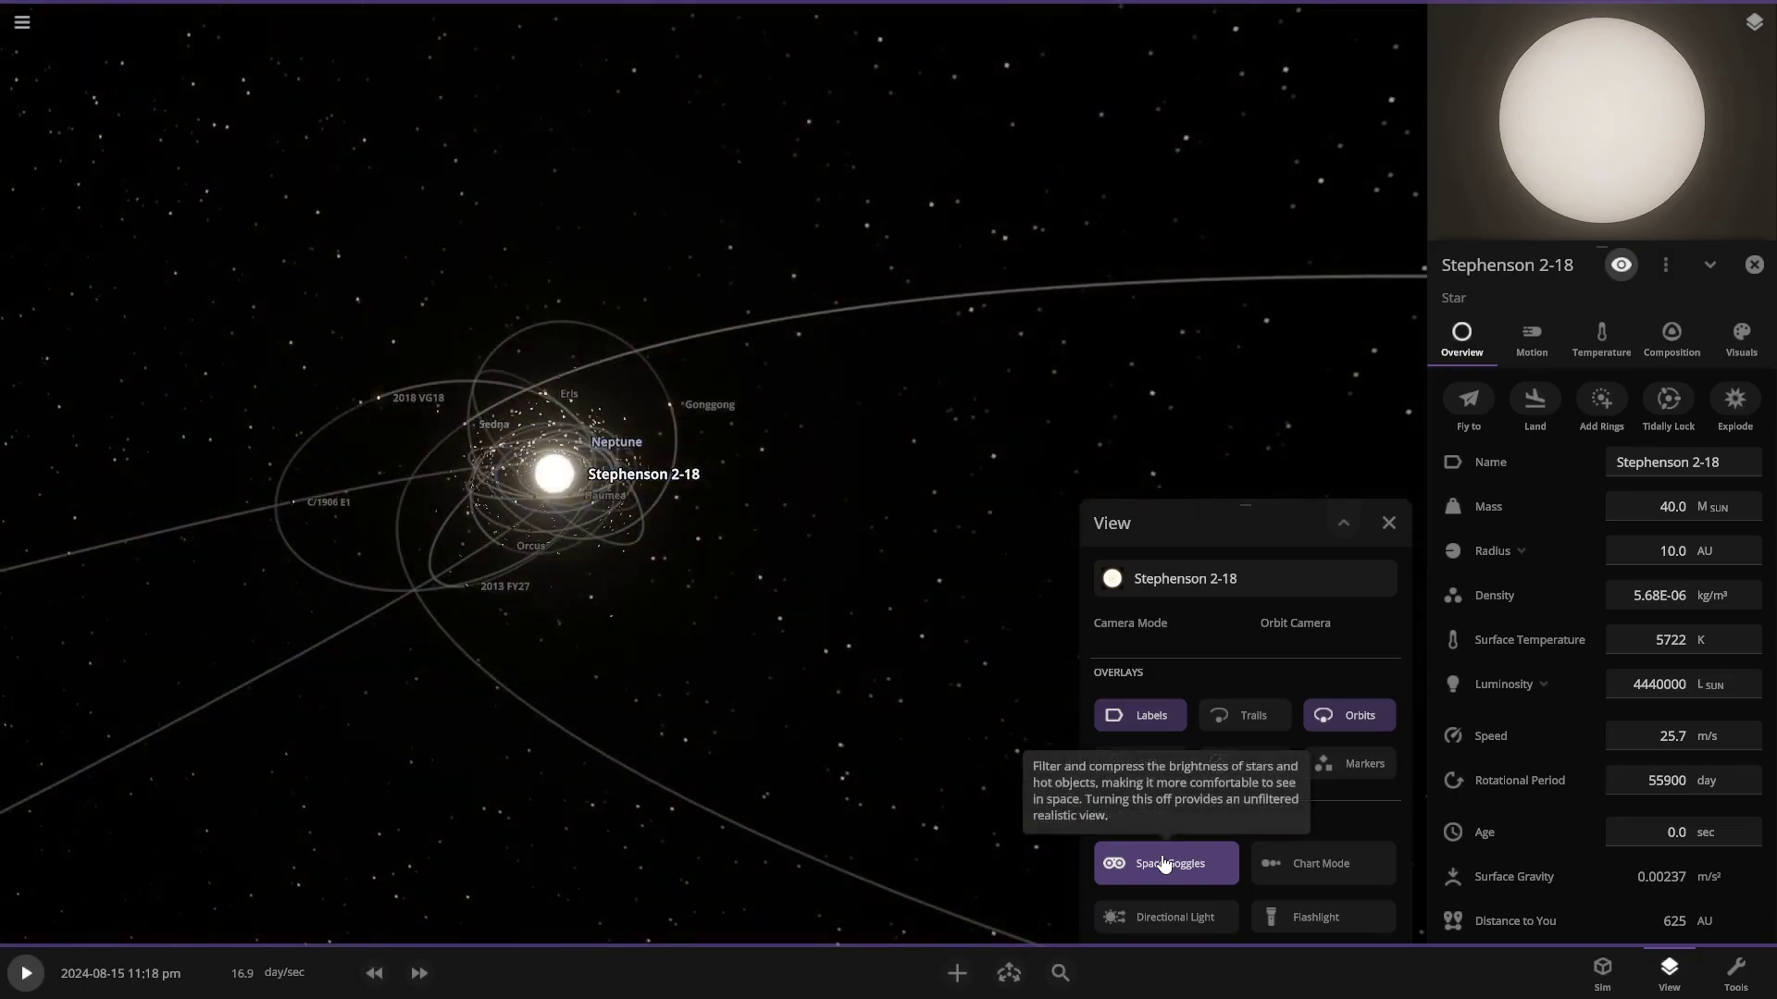
{"action": "left_click", "coordinate": [1164, 863]}
{"action": "left_click", "coordinate": [1164, 862]}
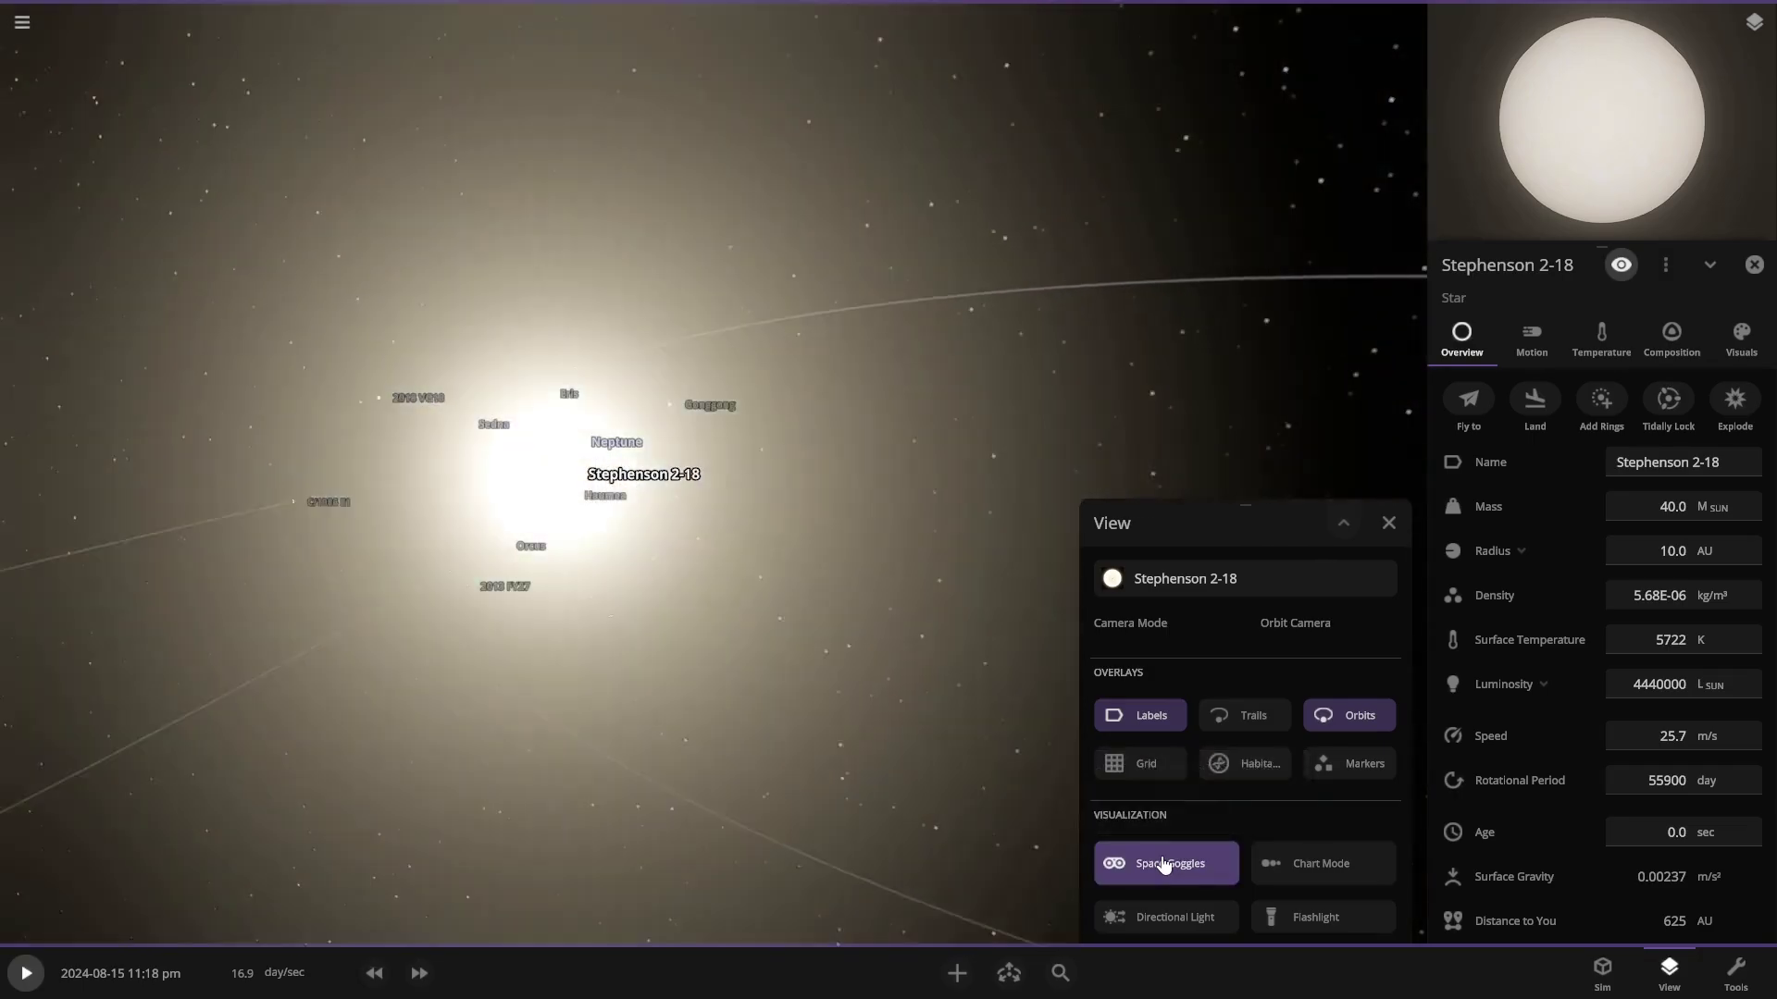
{"action": "scroll", "coordinate": [841, 642], "scroll_direction": "up", "scroll_amount": 3}
{"action": "scroll", "coordinate": [840, 641], "scroll_direction": "up", "scroll_amount": 3}
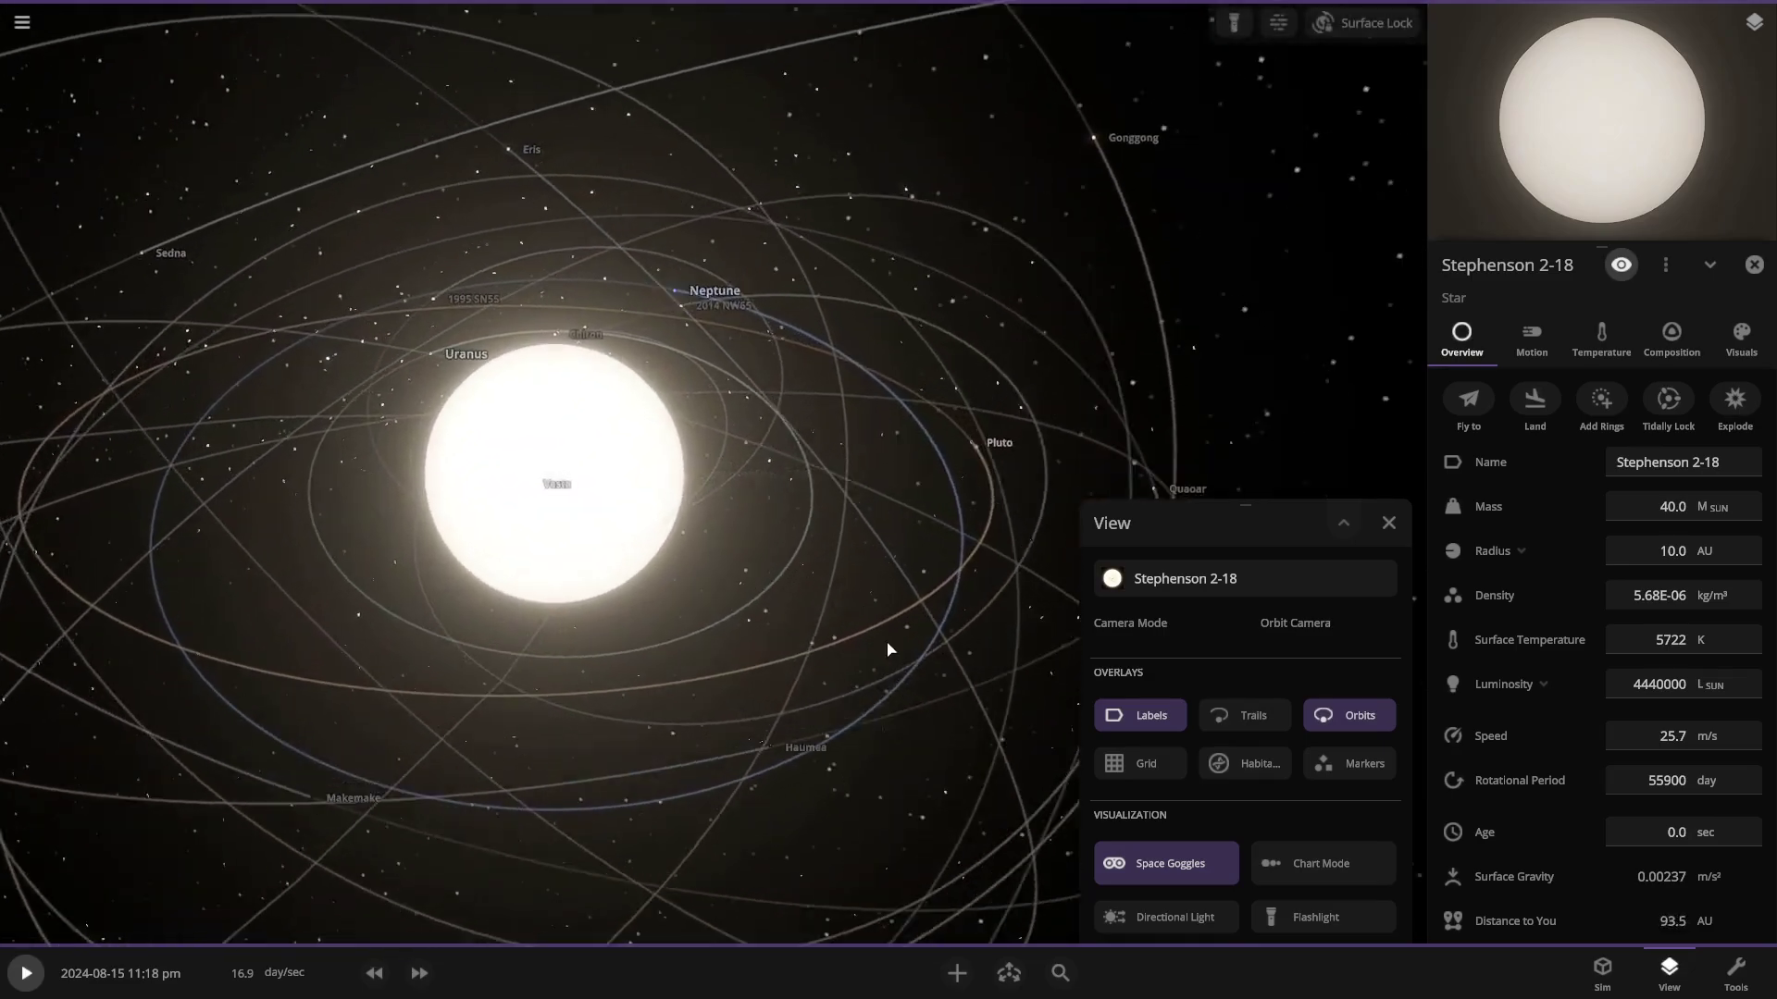
- Orbit, zoom in and tilt the camera to frame Stephenson 2-18 amid the planets' orbits
{"action": "right_click_drag", "start_coordinate": [888, 650], "coordinate": [948, 650]}
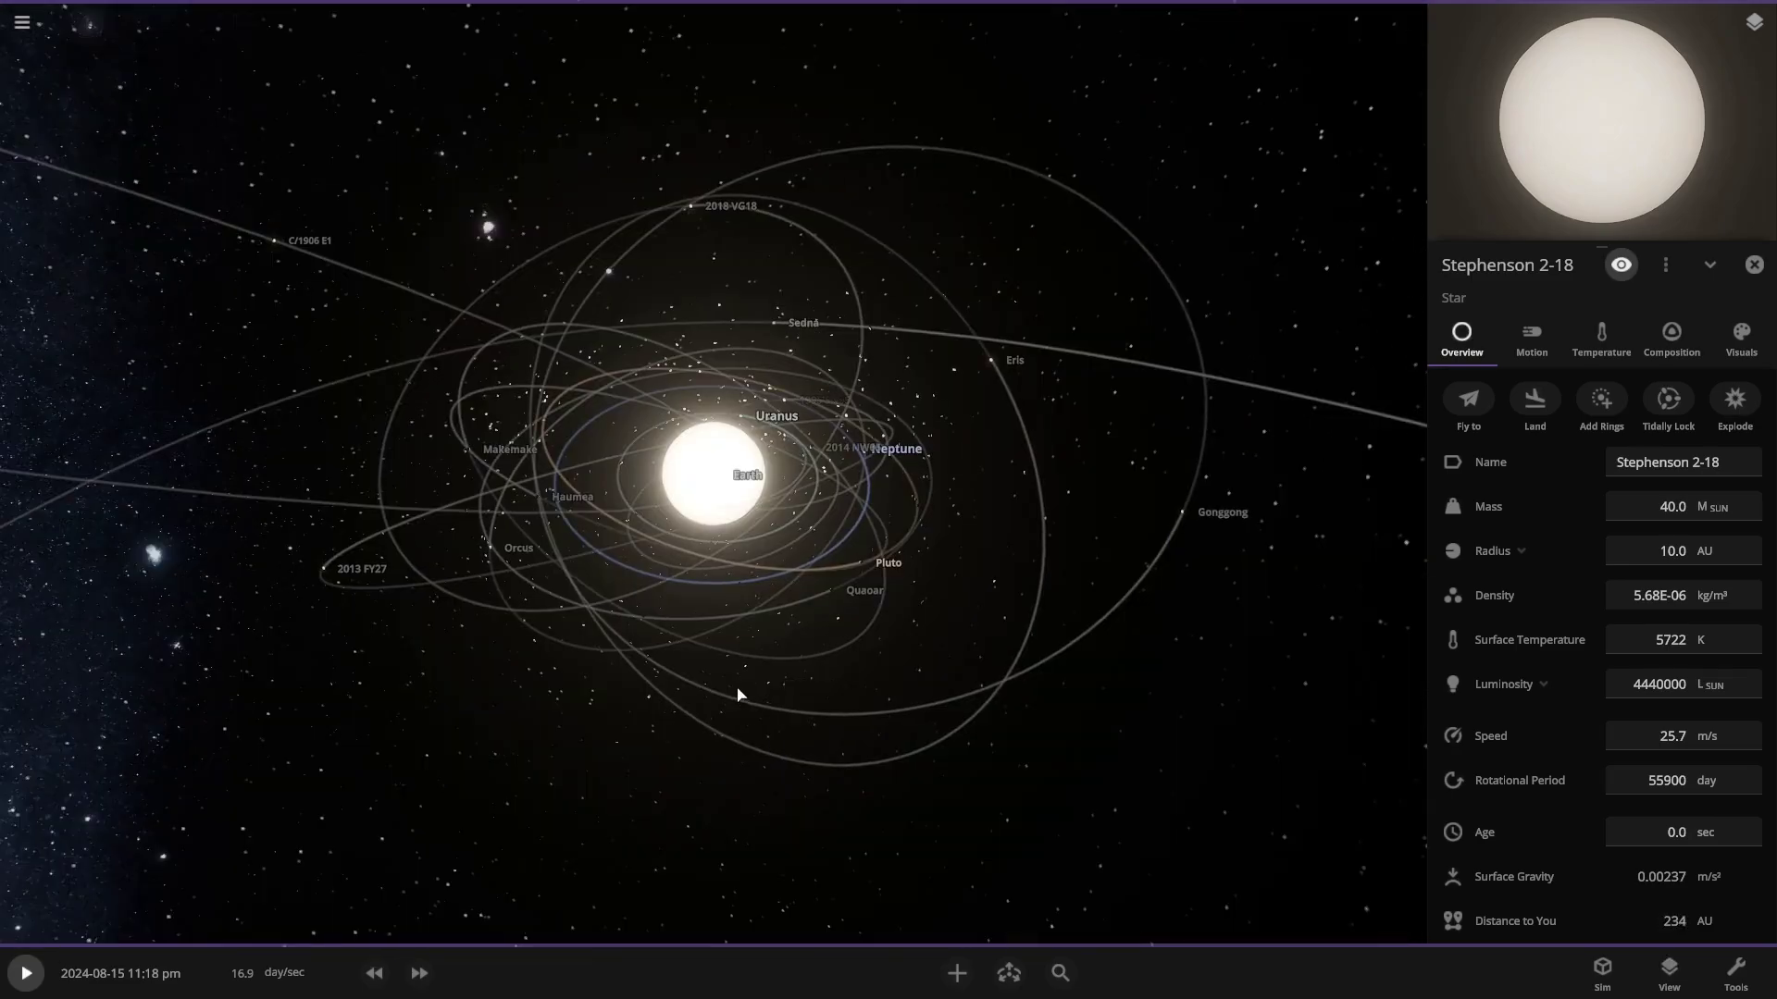
{"action": "scroll", "coordinate": [618, 709], "scroll_direction": "up", "scroll_amount": 5}
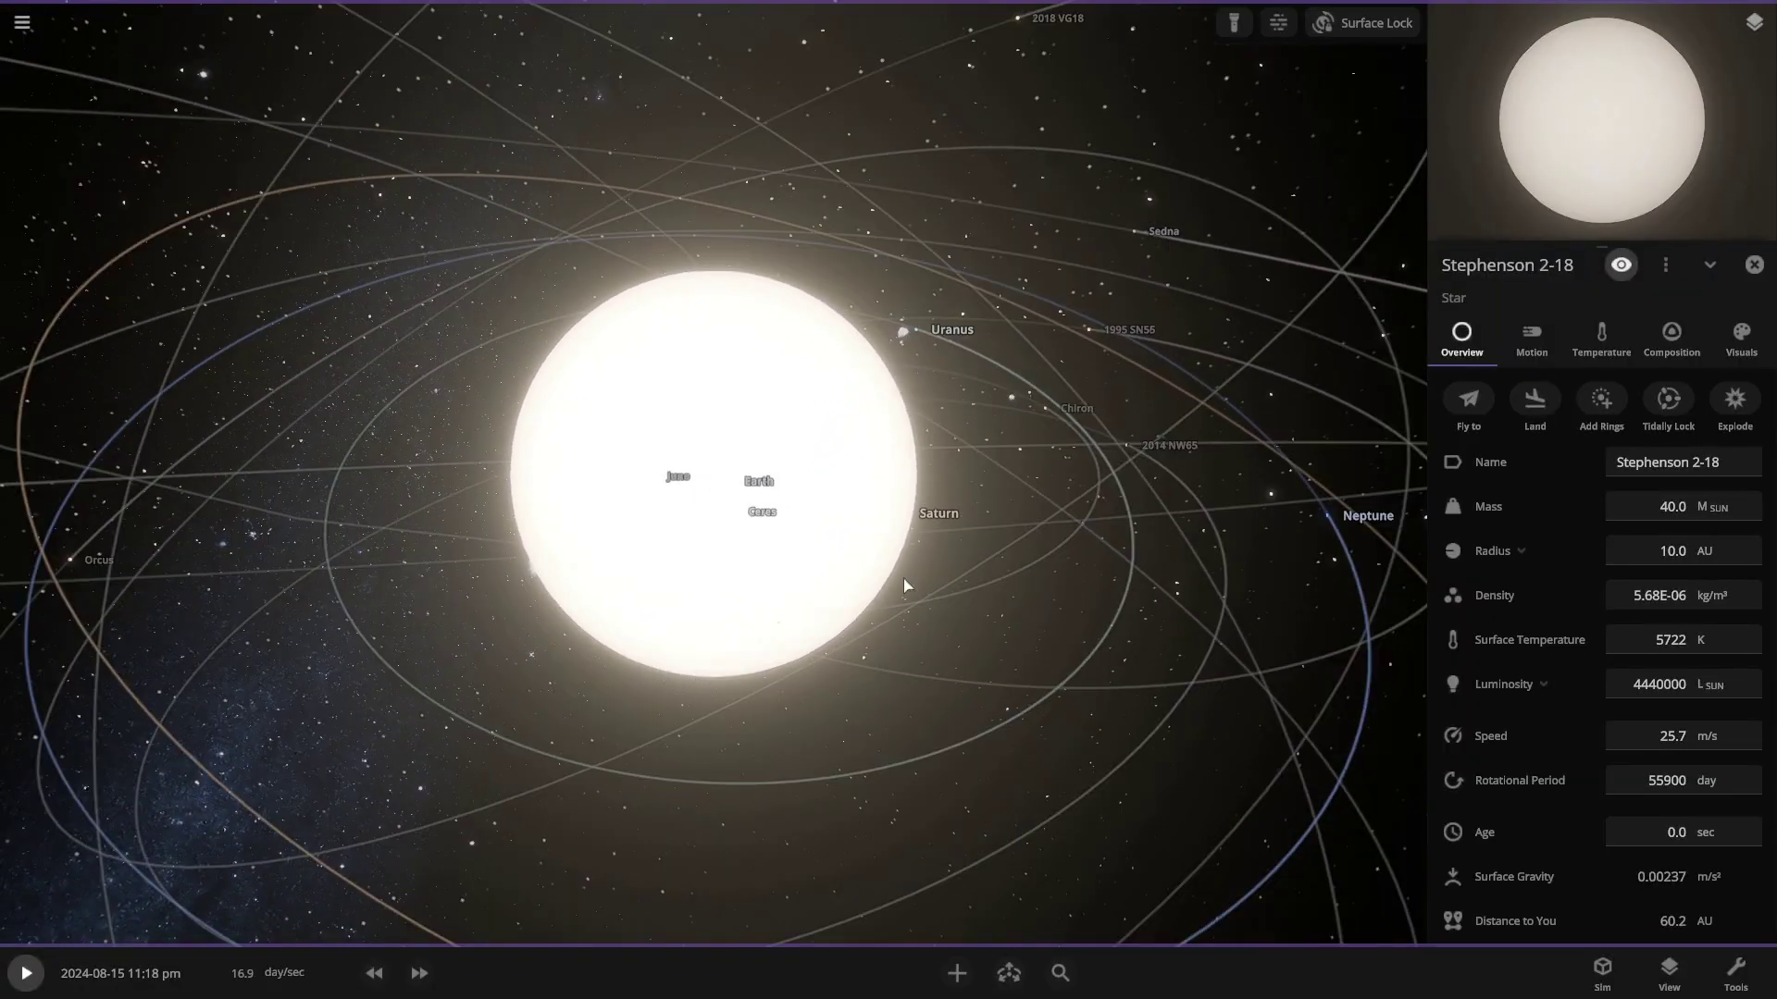
{"action": "right_click_drag", "start_coordinate": [941, 607], "coordinate": [941, 620]}
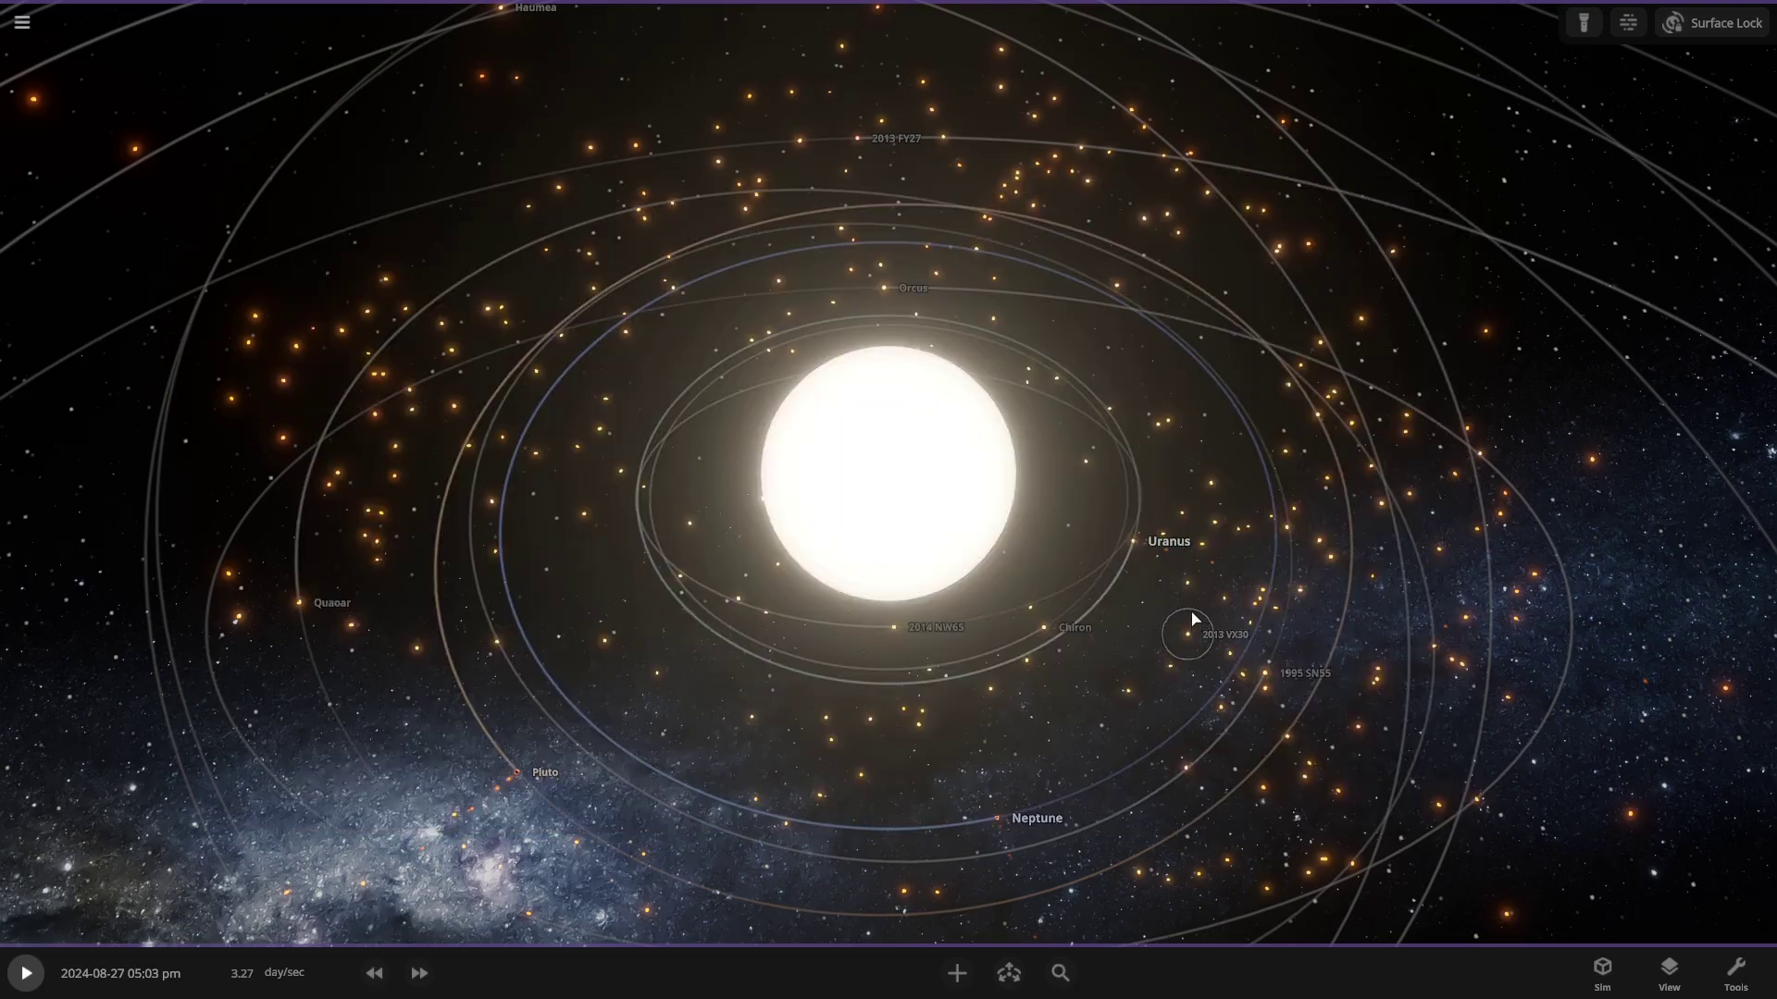
- Rotate around the star and inspect Uranus, then Neptune at 1649 °C average temperature
{"action": "scroll", "coordinate": [1156, 652], "scroll_direction": "up", "scroll_amount": 3}
{"action": "right_click_drag", "start_coordinate": [1114, 666], "coordinate": [1197, 667]}
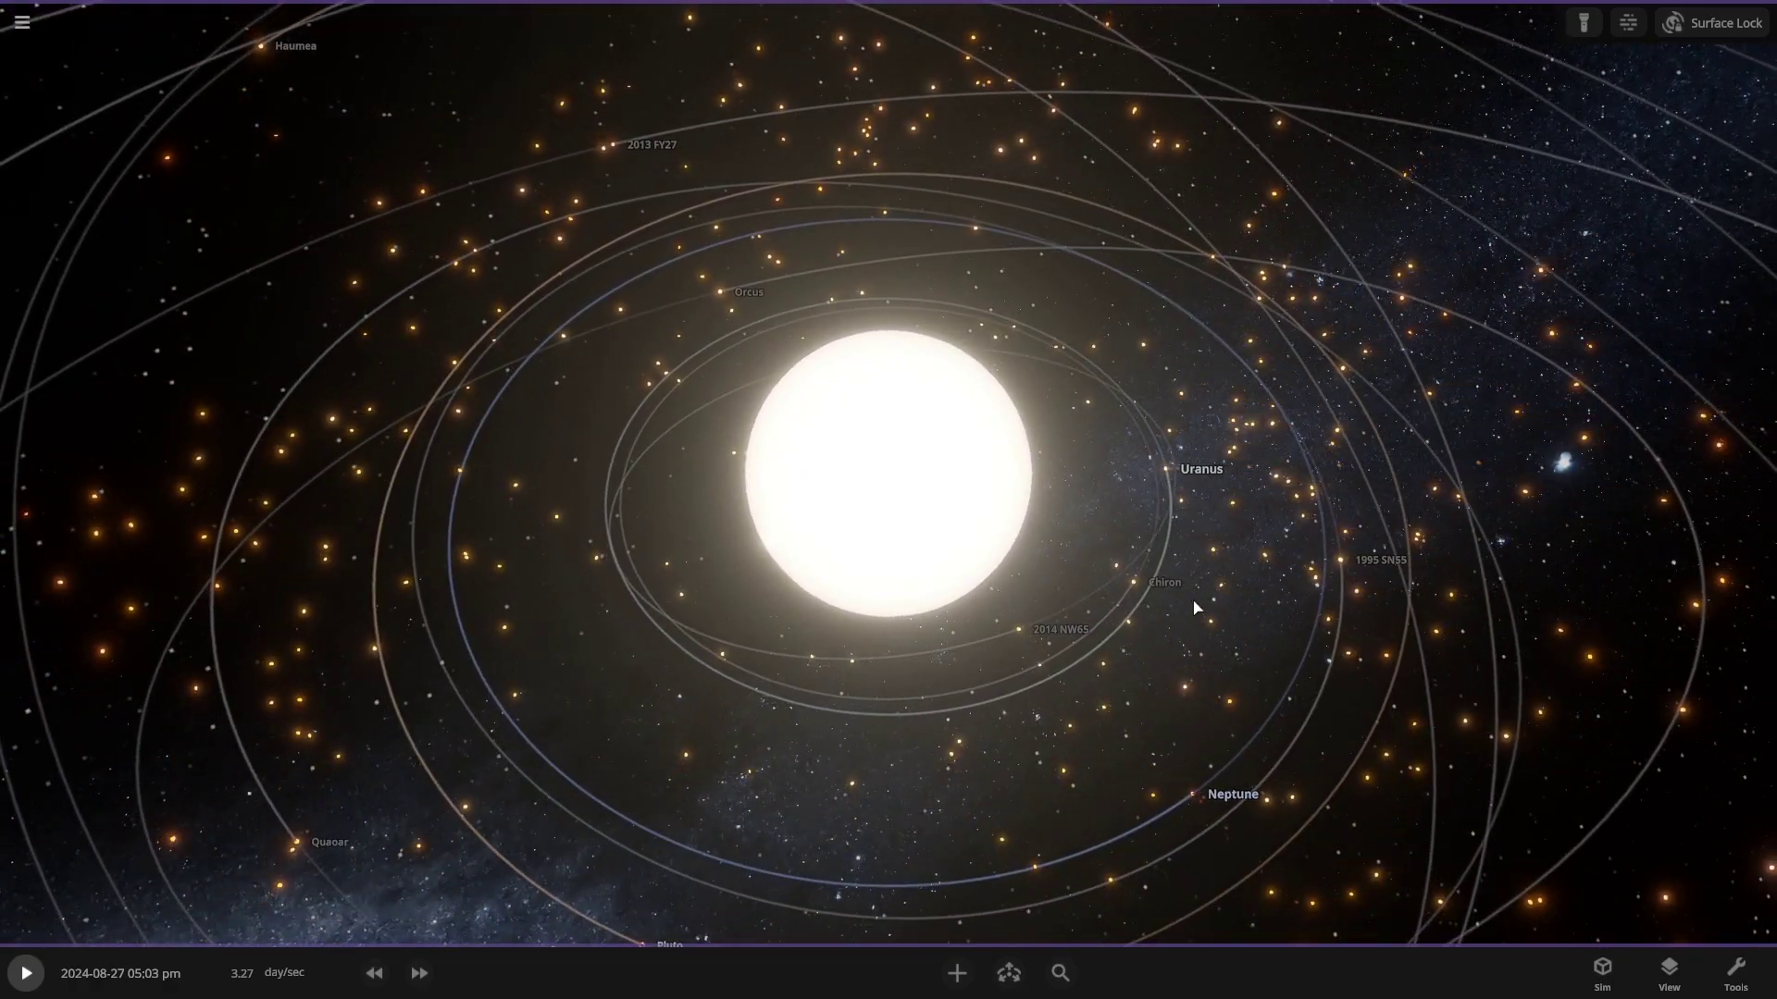
{"action": "left_click", "coordinate": [1168, 466]}
{"action": "left_click", "coordinate": [1022, 795]}
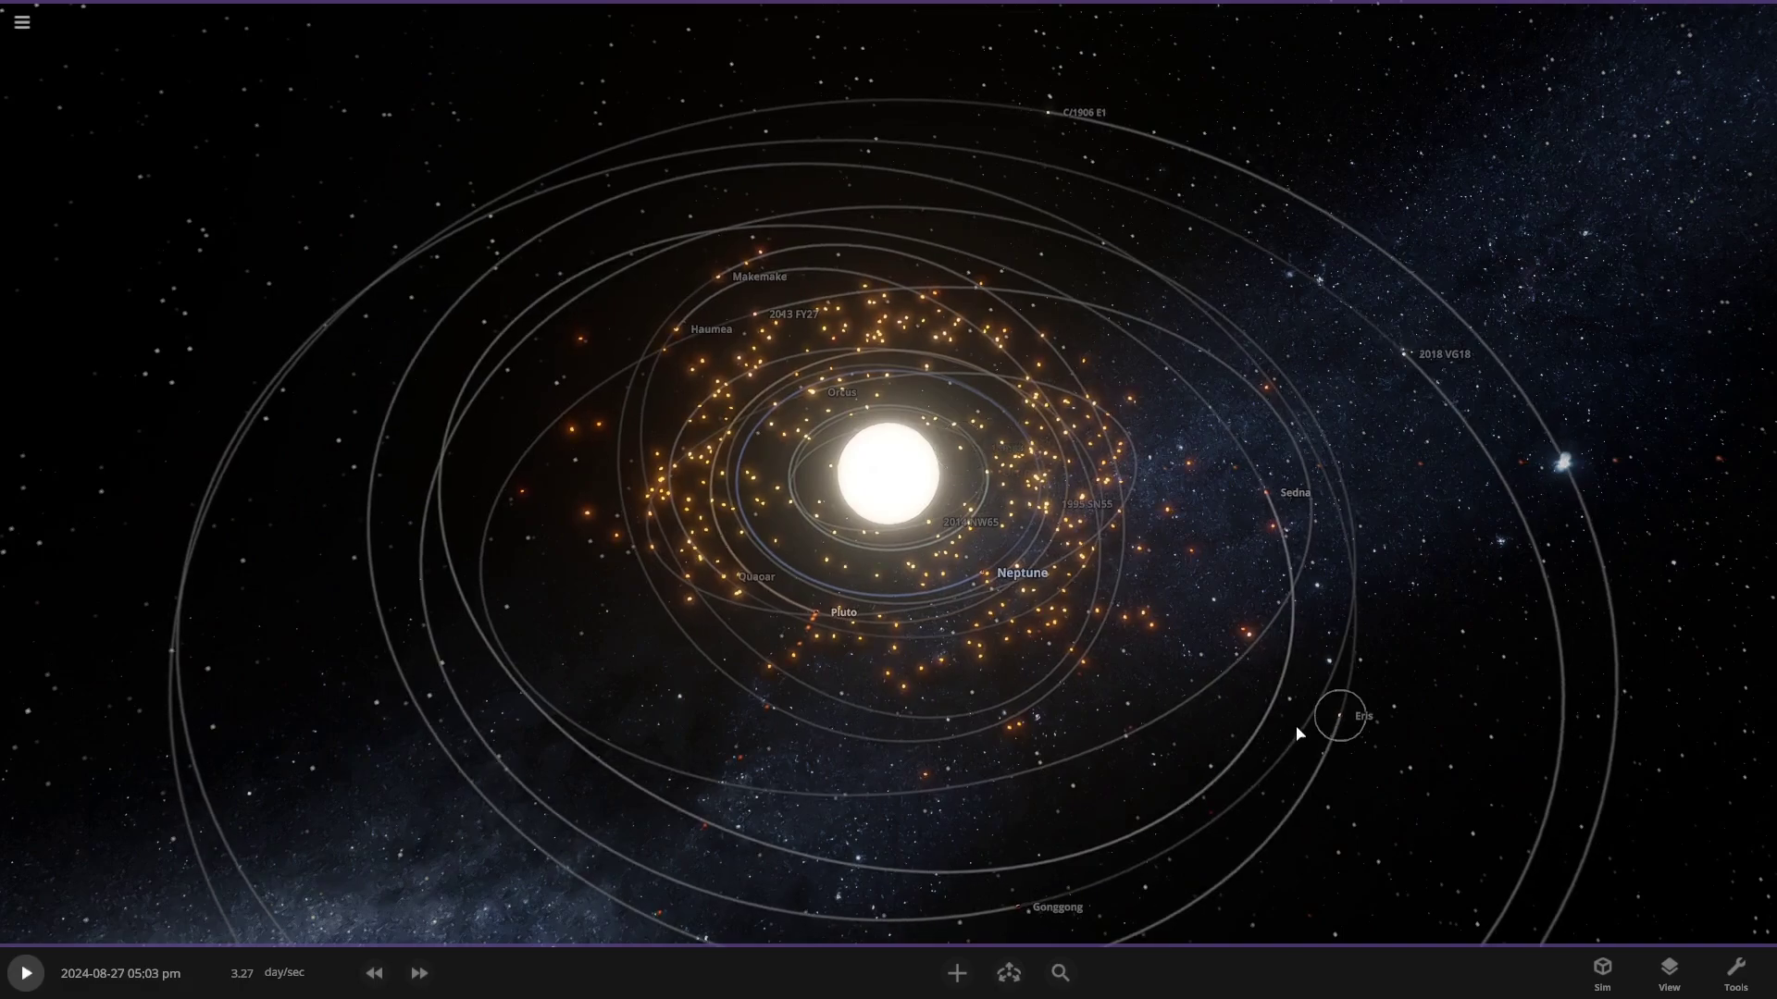
- Select Pluto and orbit in close to view its molten, brightly lit side
{"action": "left_click", "coordinate": [1335, 724]}
{"action": "left_click", "coordinate": [651, 614]}
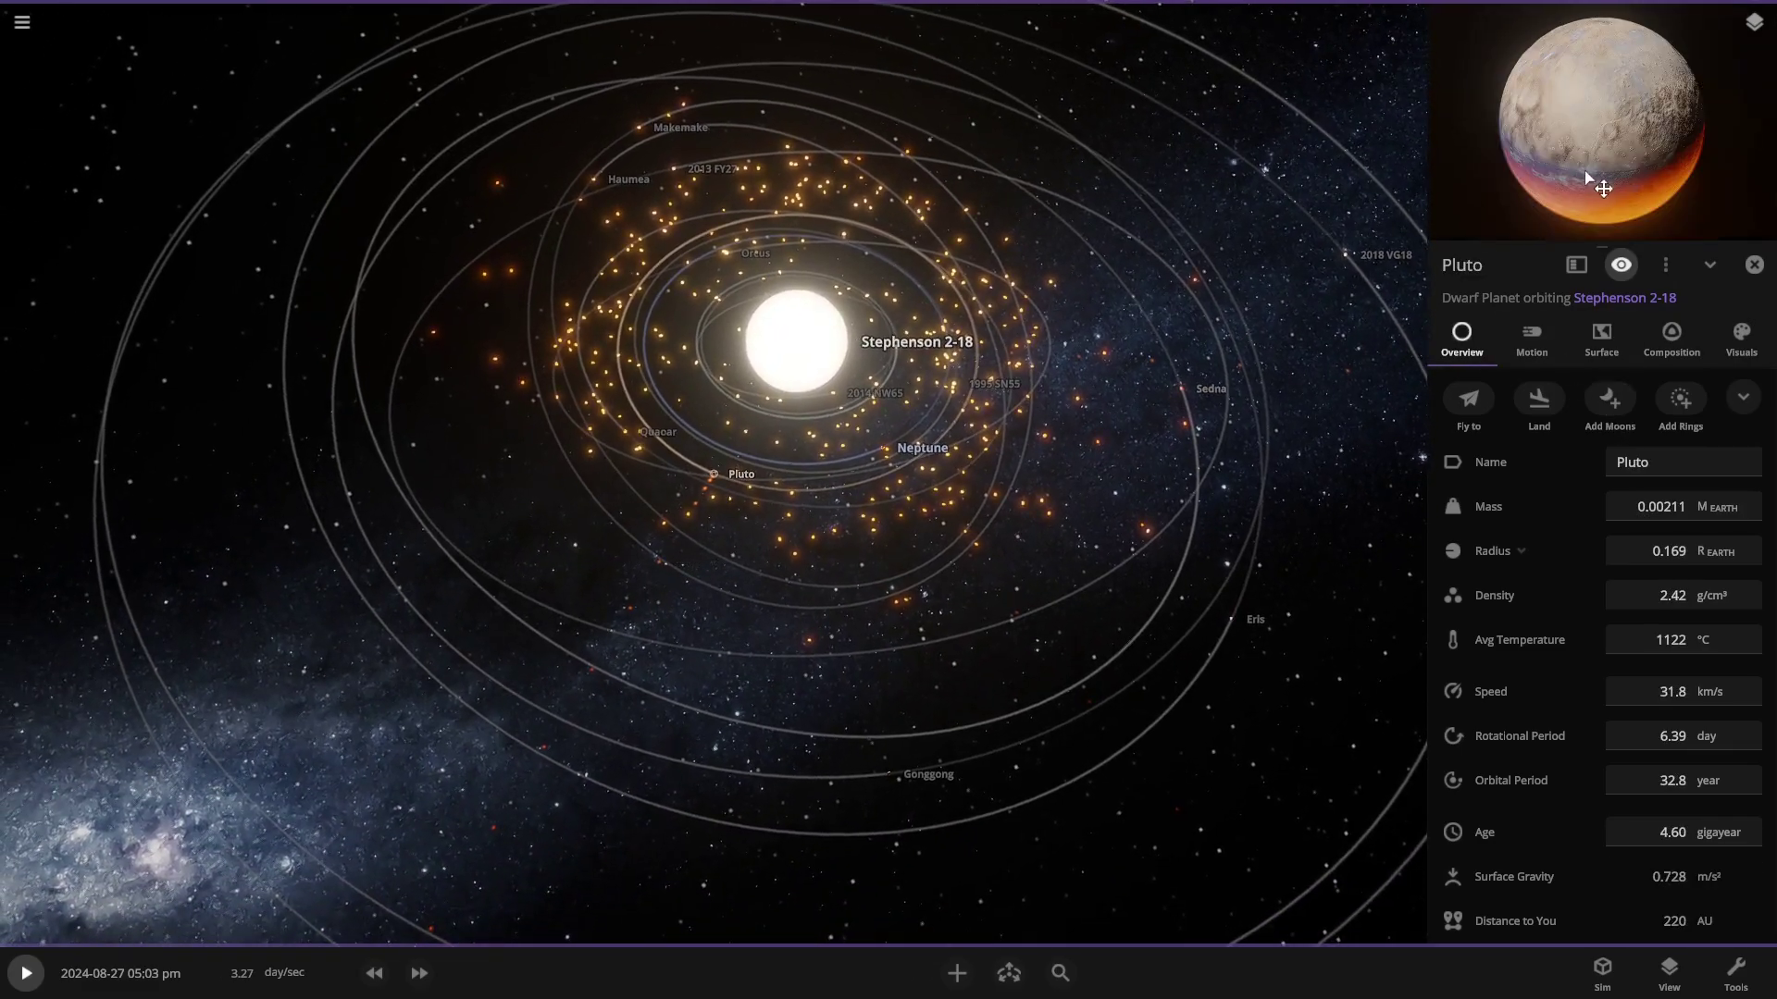
{"action": "scroll", "coordinate": [749, 500], "scroll_direction": "up", "scroll_amount": 10}
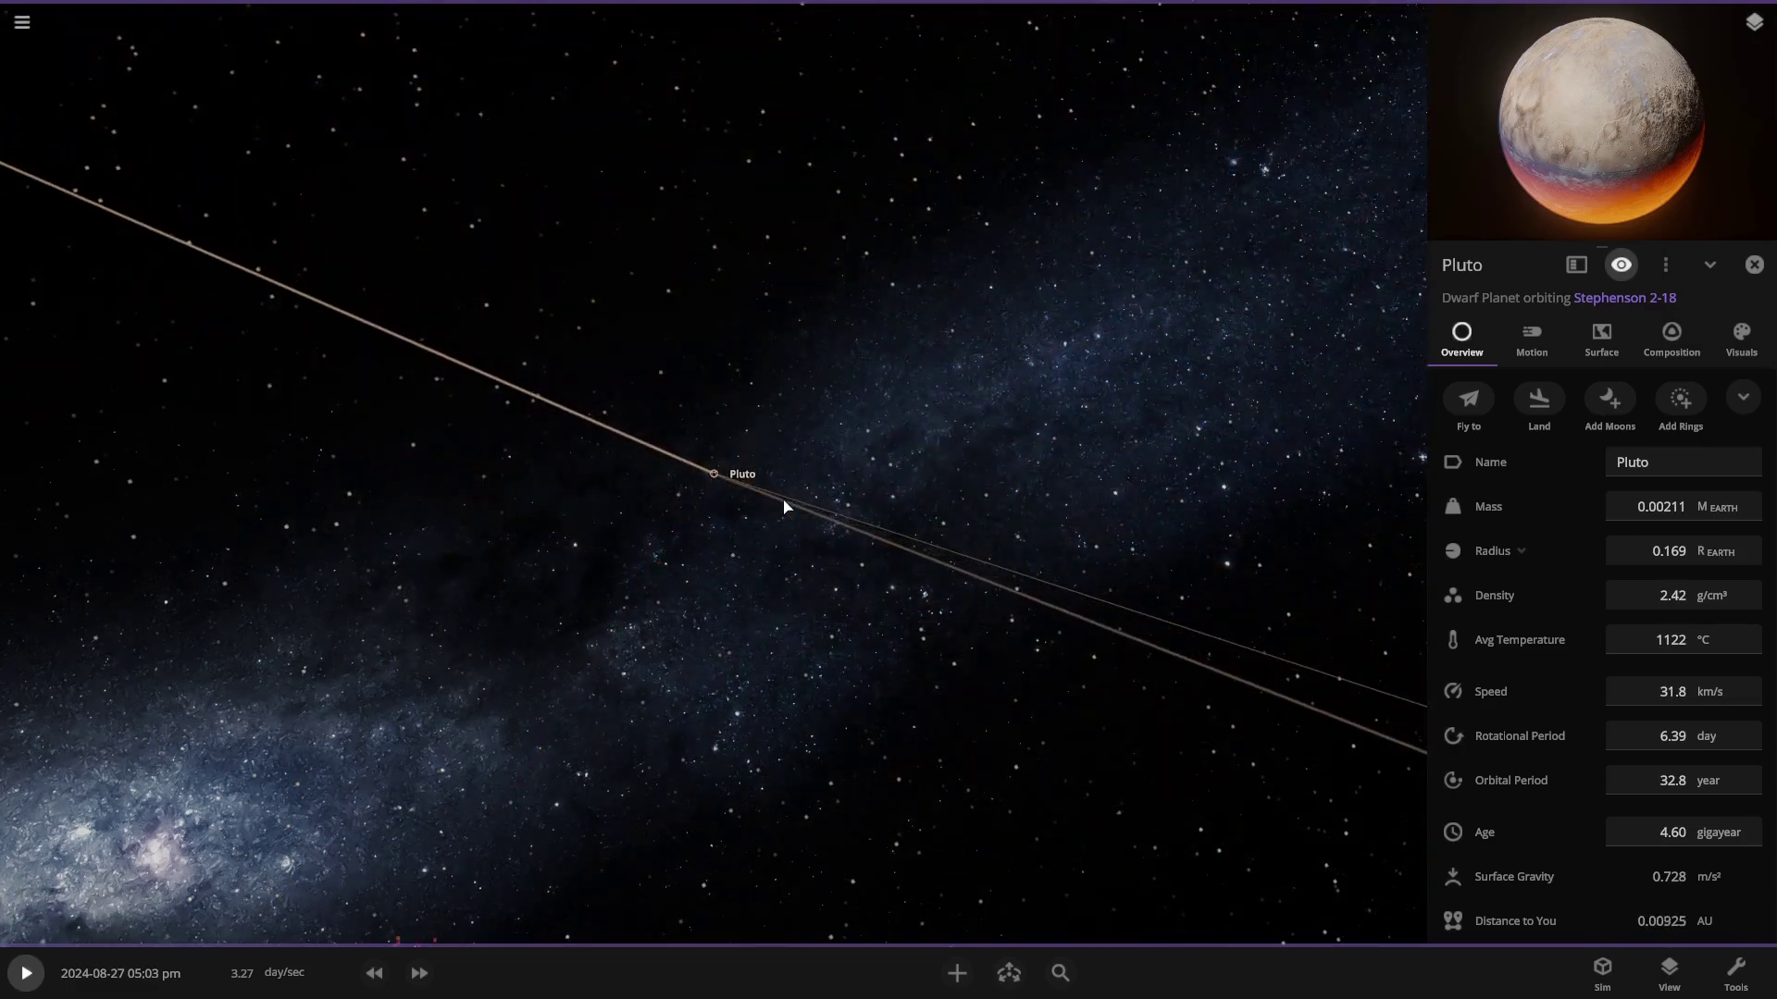
{"action": "scroll", "coordinate": [787, 507], "scroll_direction": "up", "scroll_amount": 5}
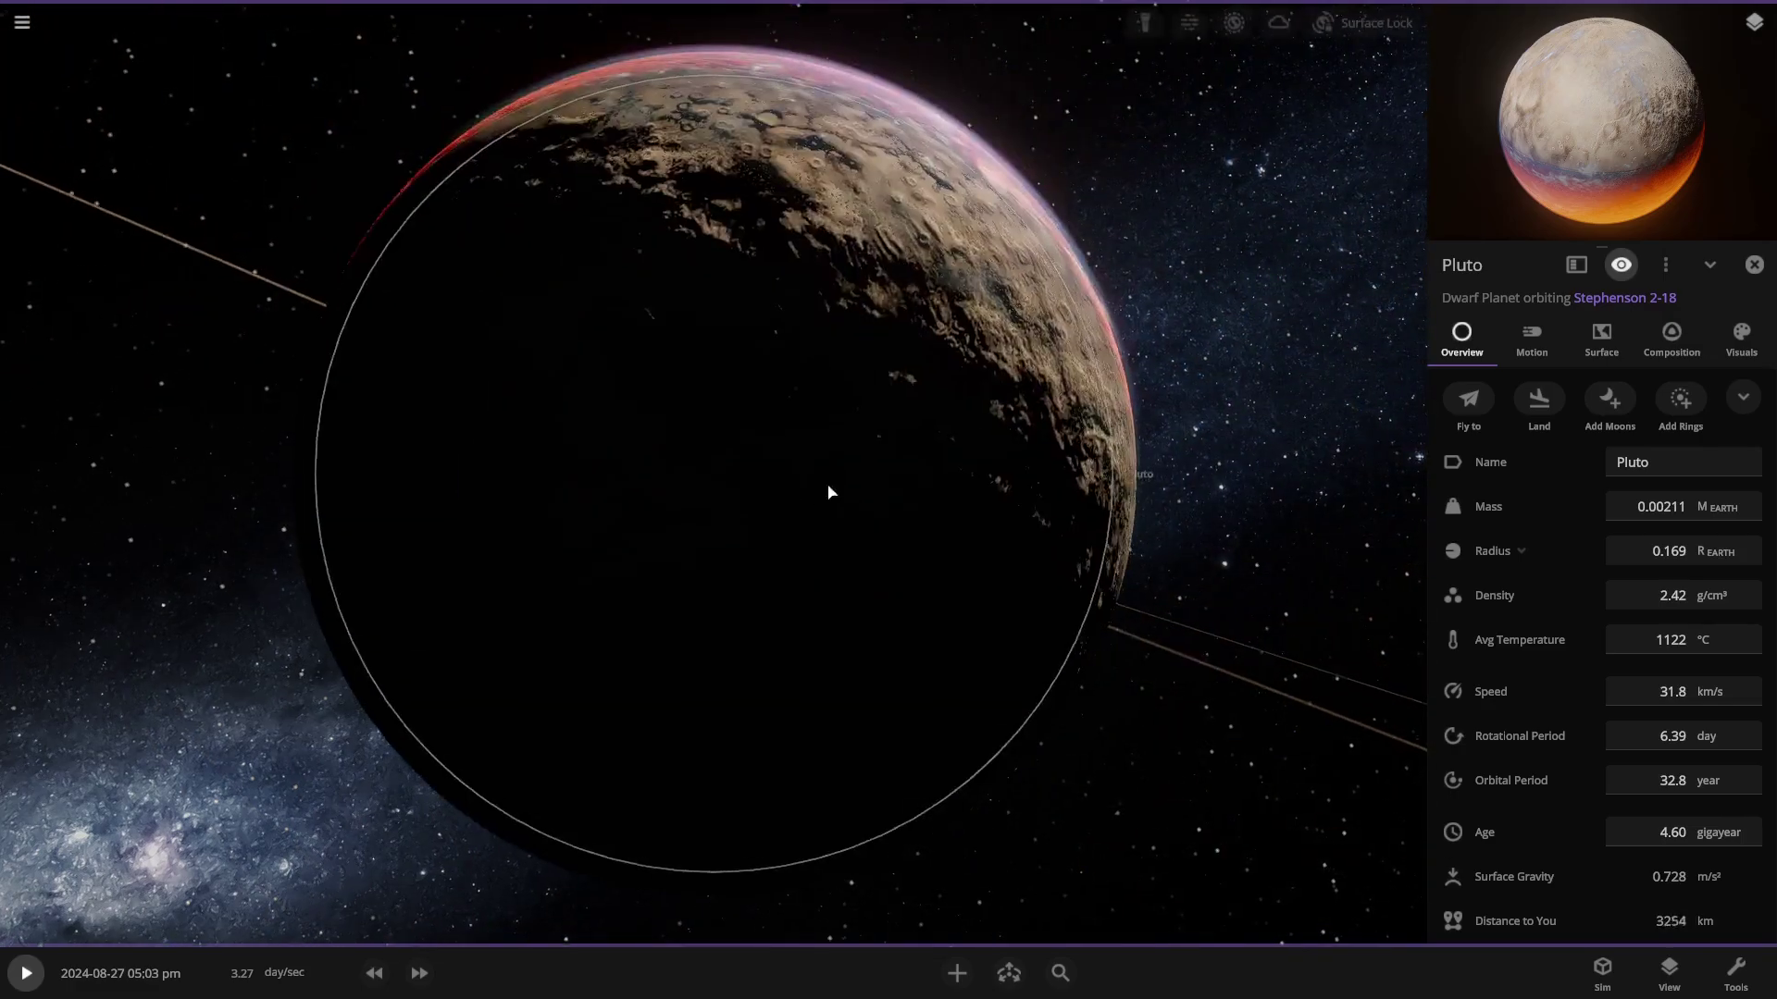
{"action": "scroll", "coordinate": [828, 494], "scroll_direction": "down", "scroll_amount": 2}
{"action": "left_click_drag", "start_coordinate": [828, 494], "coordinate": [1439, 647]}
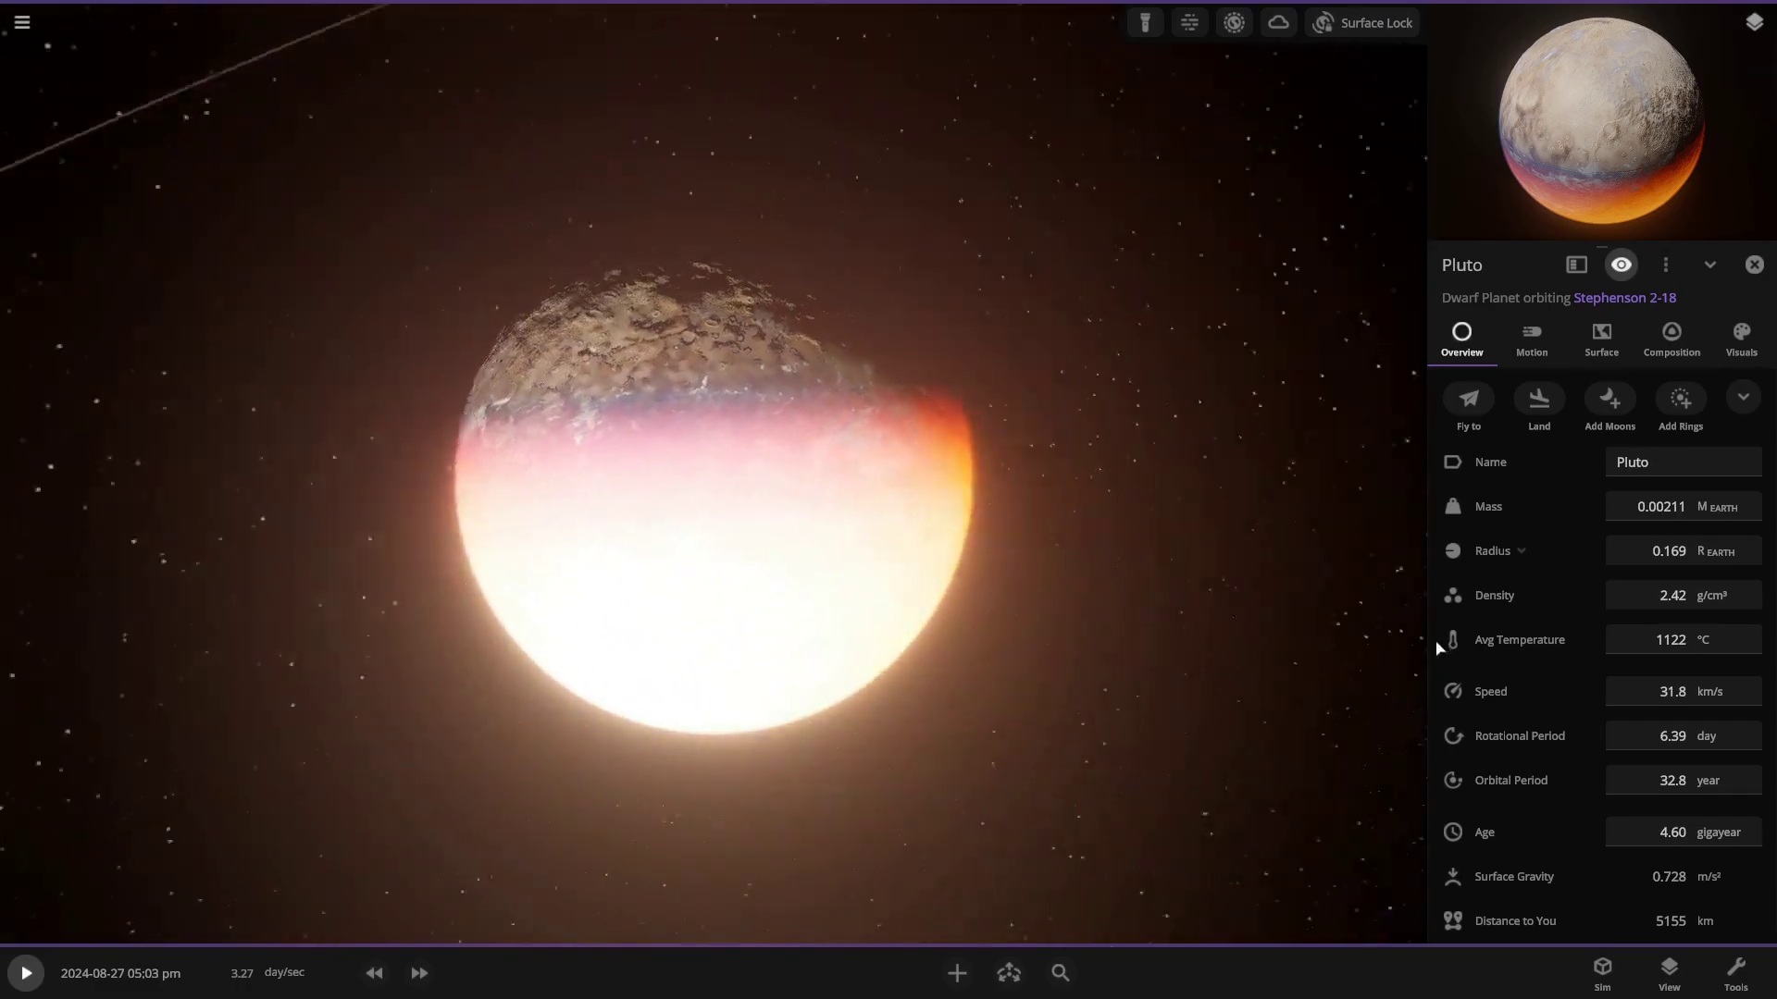
{"action": "scroll", "coordinate": [872, 595], "scroll_direction": "up", "scroll_amount": 5}
{"action": "left_click_drag", "start_coordinate": [872, 595], "coordinate": [468, 340]}
- Zoom out, close the object details and tilt the view around Stephenson 2-18
{"action": "scroll", "coordinate": [1111, 393], "scroll_direction": "down", "scroll_amount": 5}
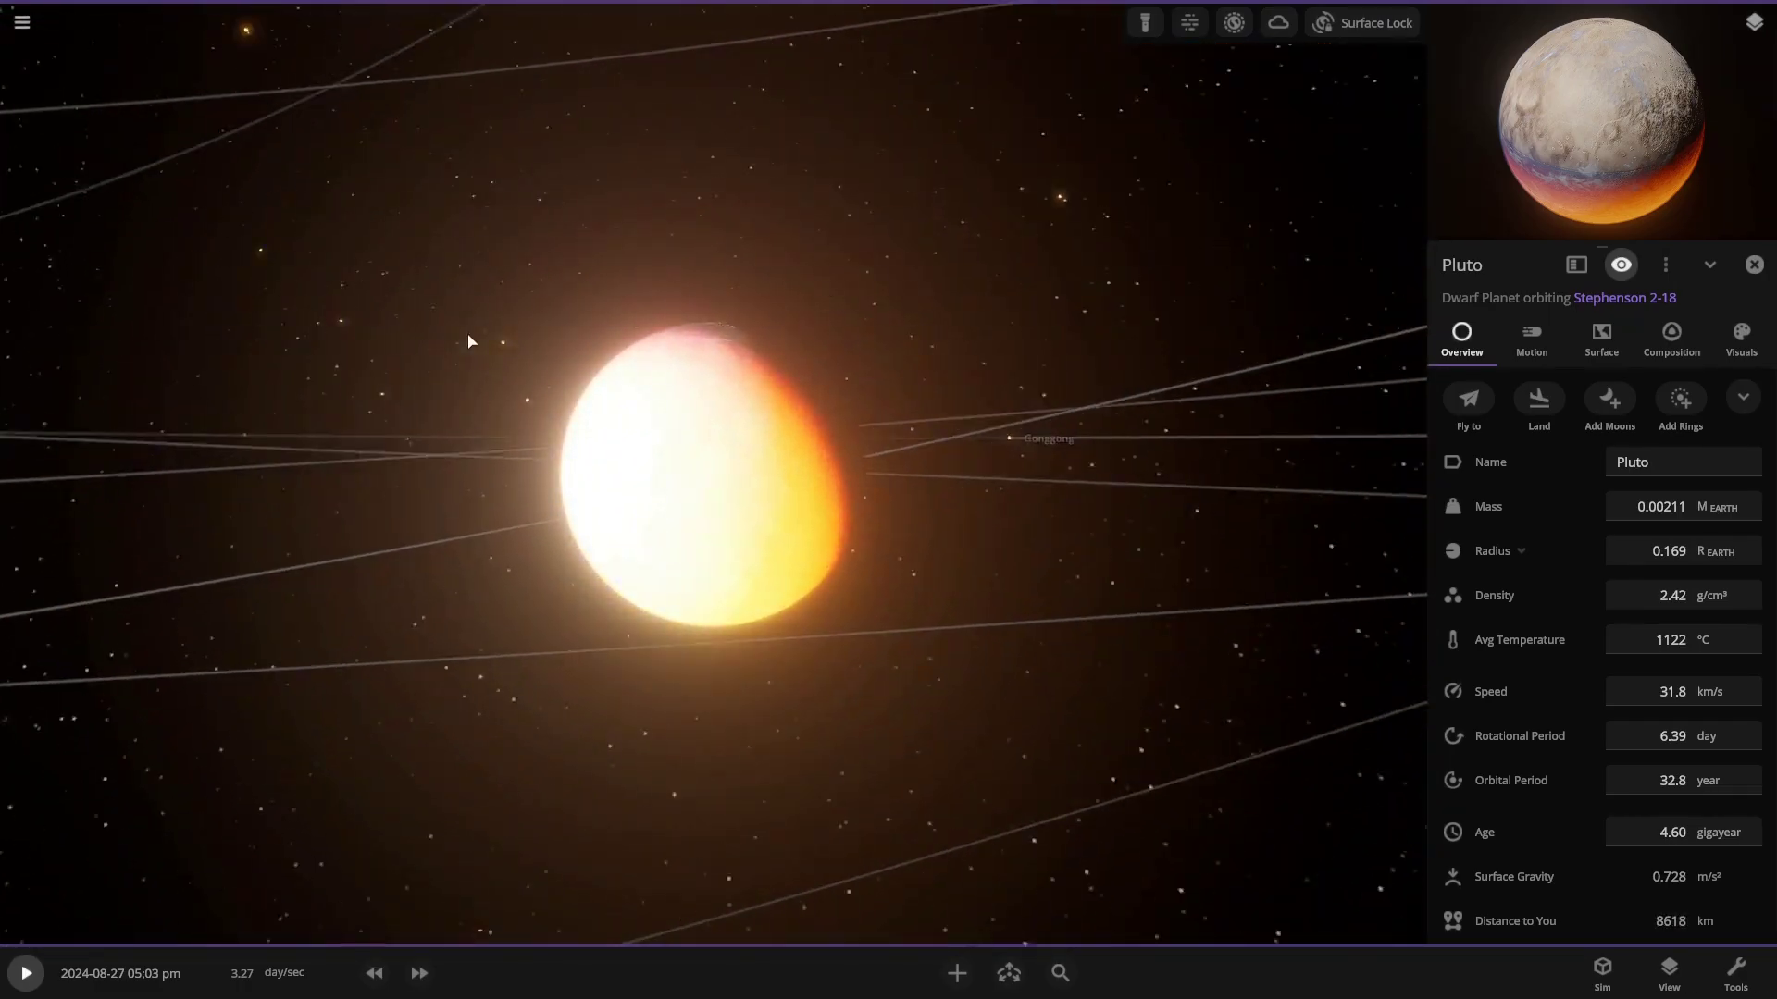
{"action": "scroll", "coordinate": [953, 445], "scroll_direction": "down", "scroll_amount": 3}
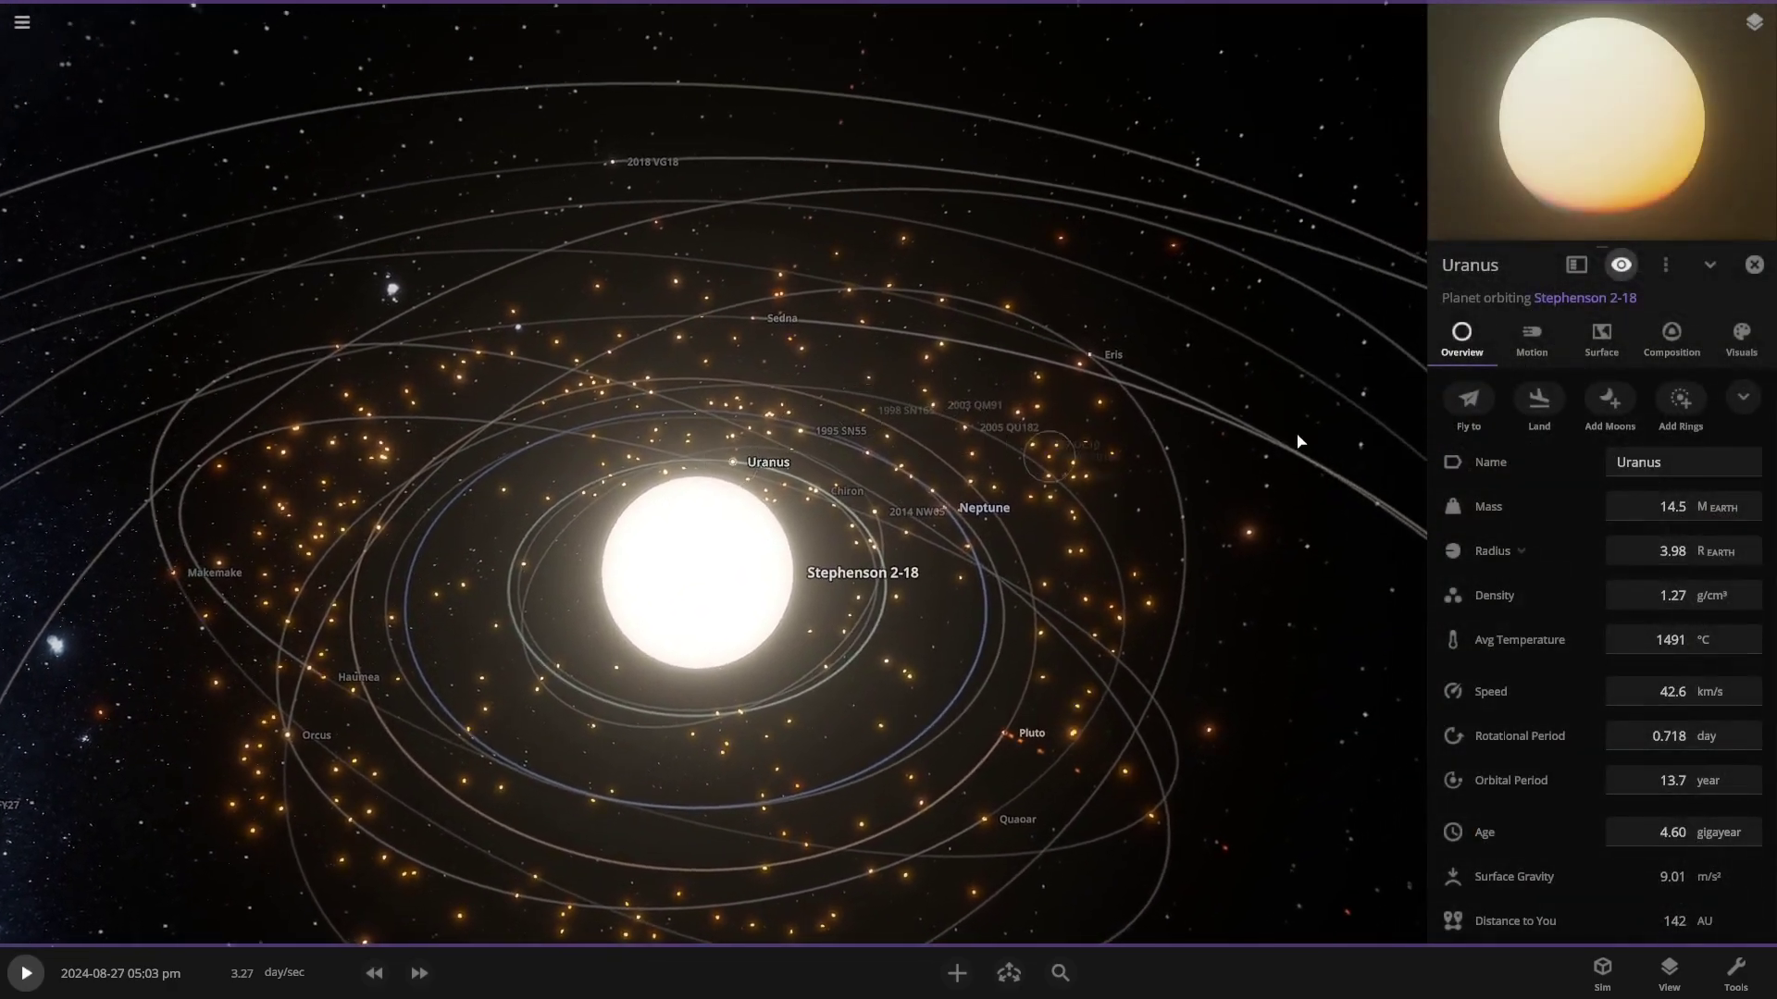
{"action": "left_click", "coordinate": [1761, 271]}
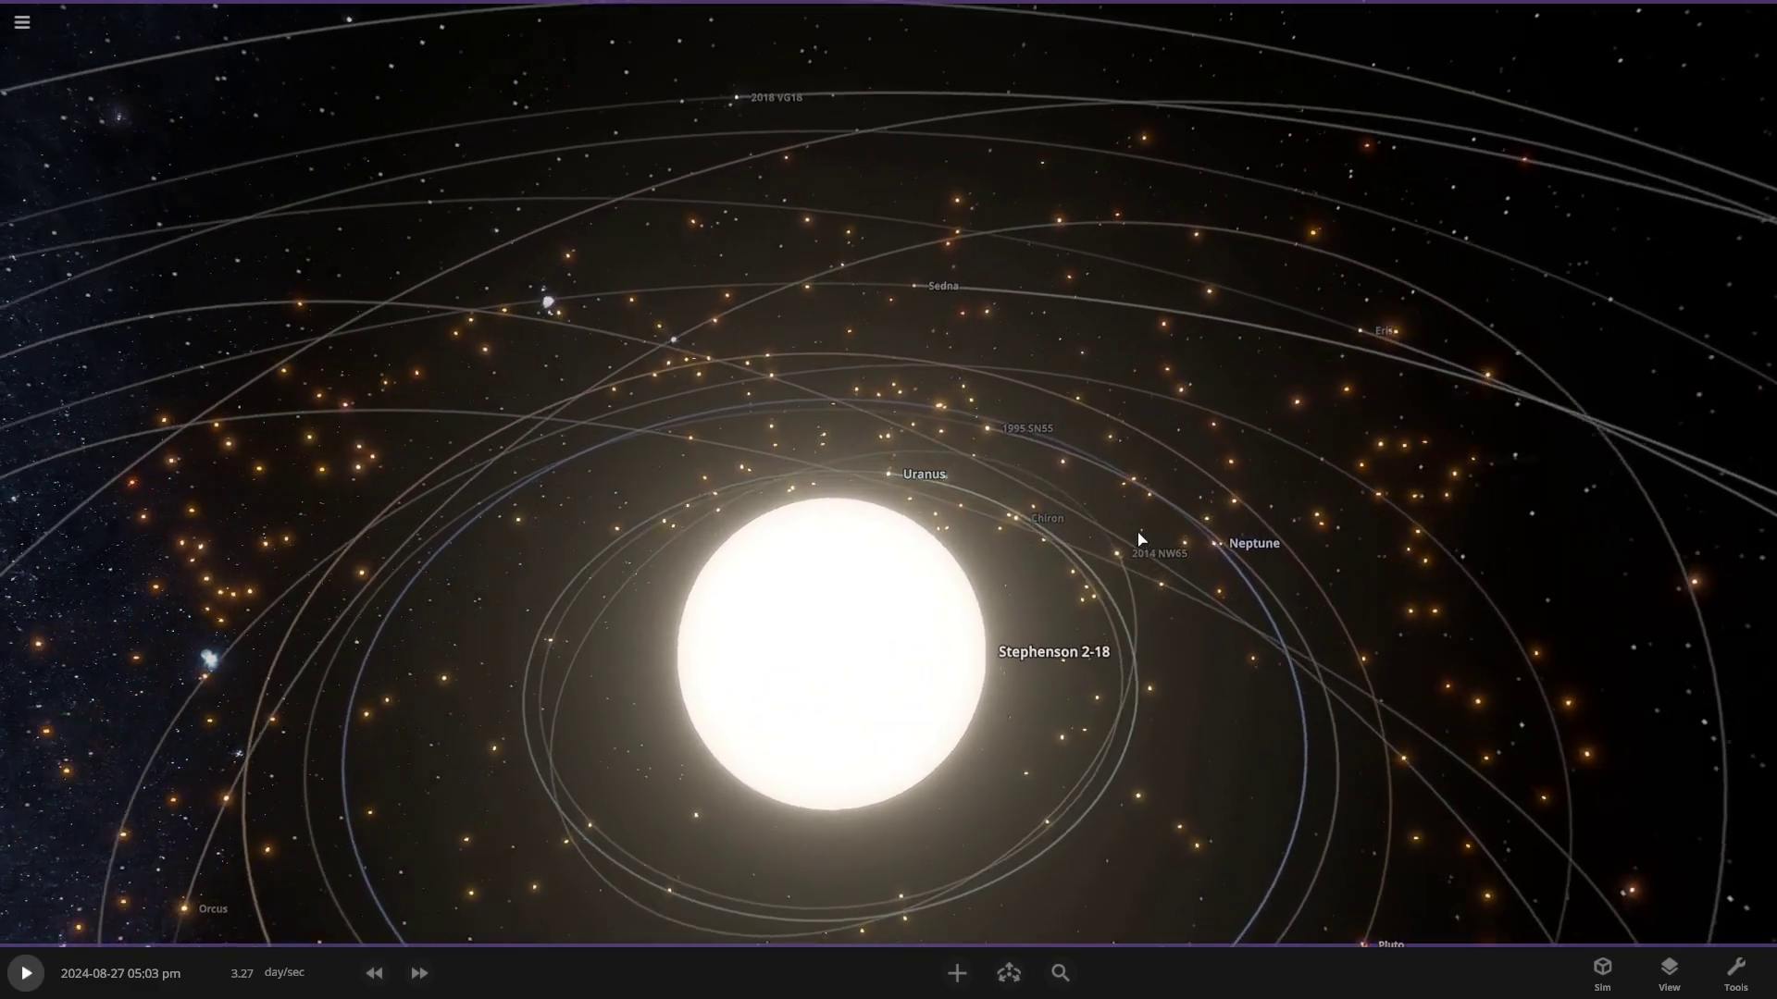
{"action": "left_click_drag", "start_coordinate": [1142, 536], "coordinate": [1193, 840]}
- Seek the video to 5:48, then to 6:14, and leave it paused at 6:59
{"action": "left_click", "coordinate": [1409, 946]}
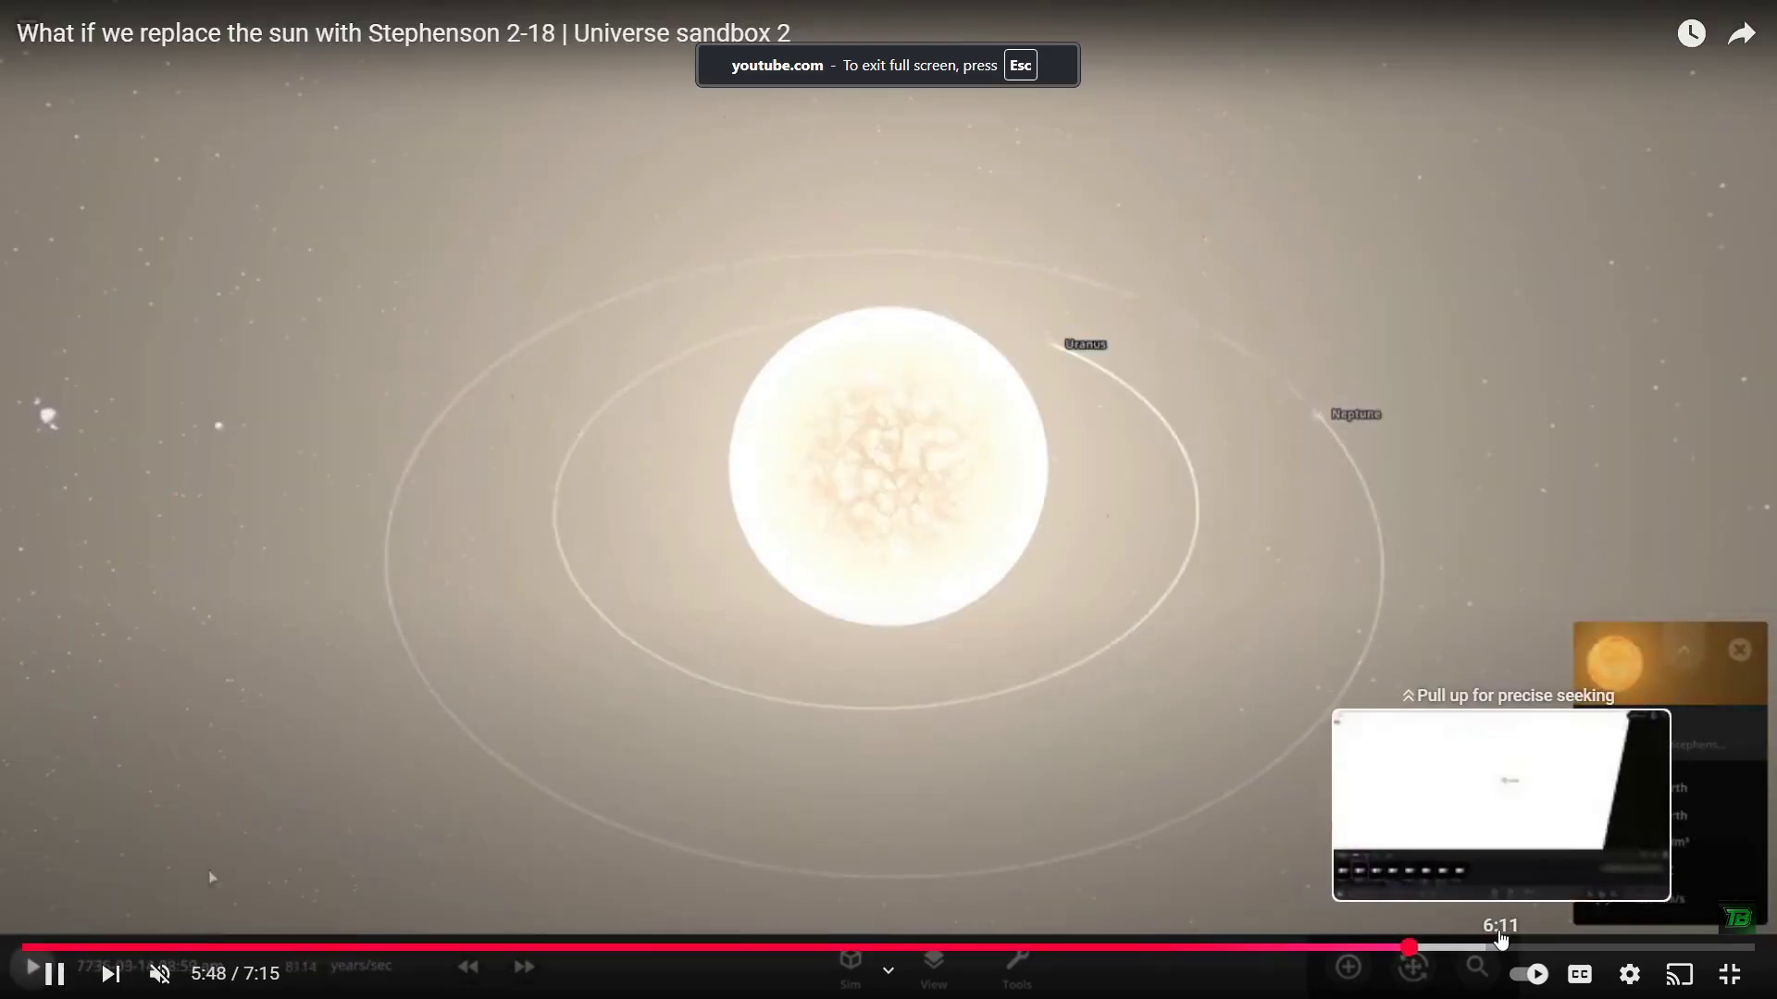
{"action": "left_click", "coordinate": [1288, 830]}
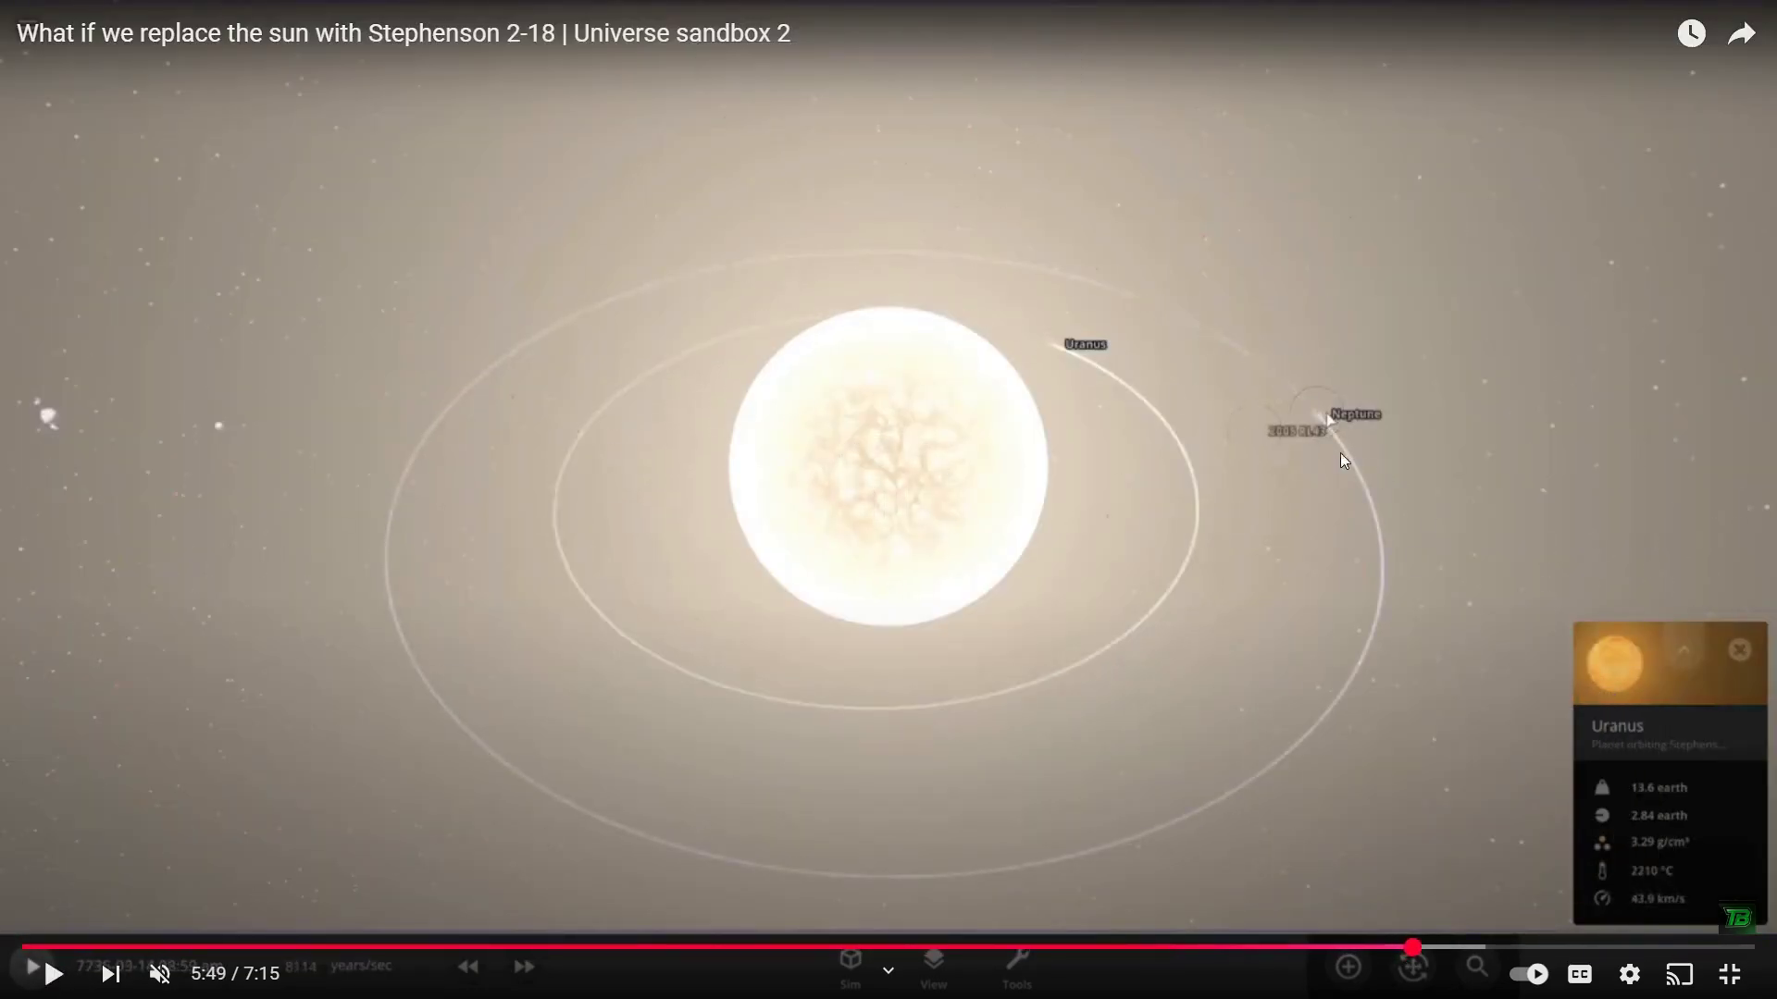
{"action": "left_click", "coordinate": [1499, 838]}
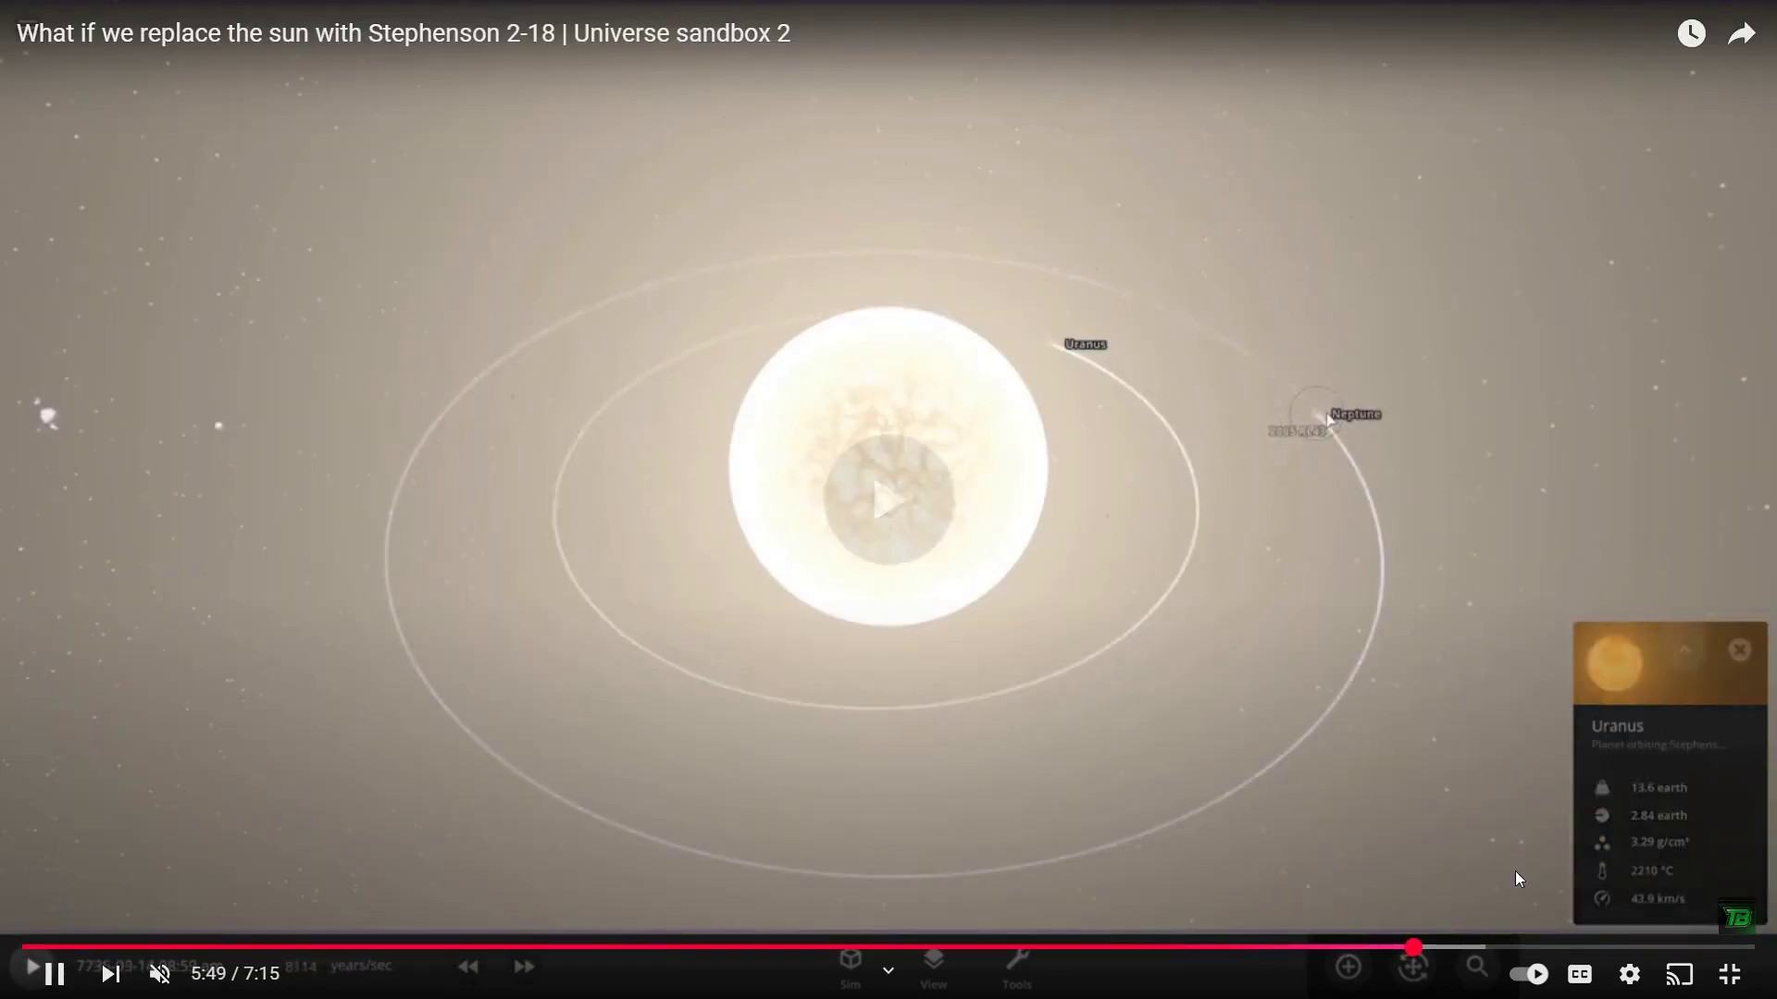
{"action": "left_click", "coordinate": [1510, 947]}
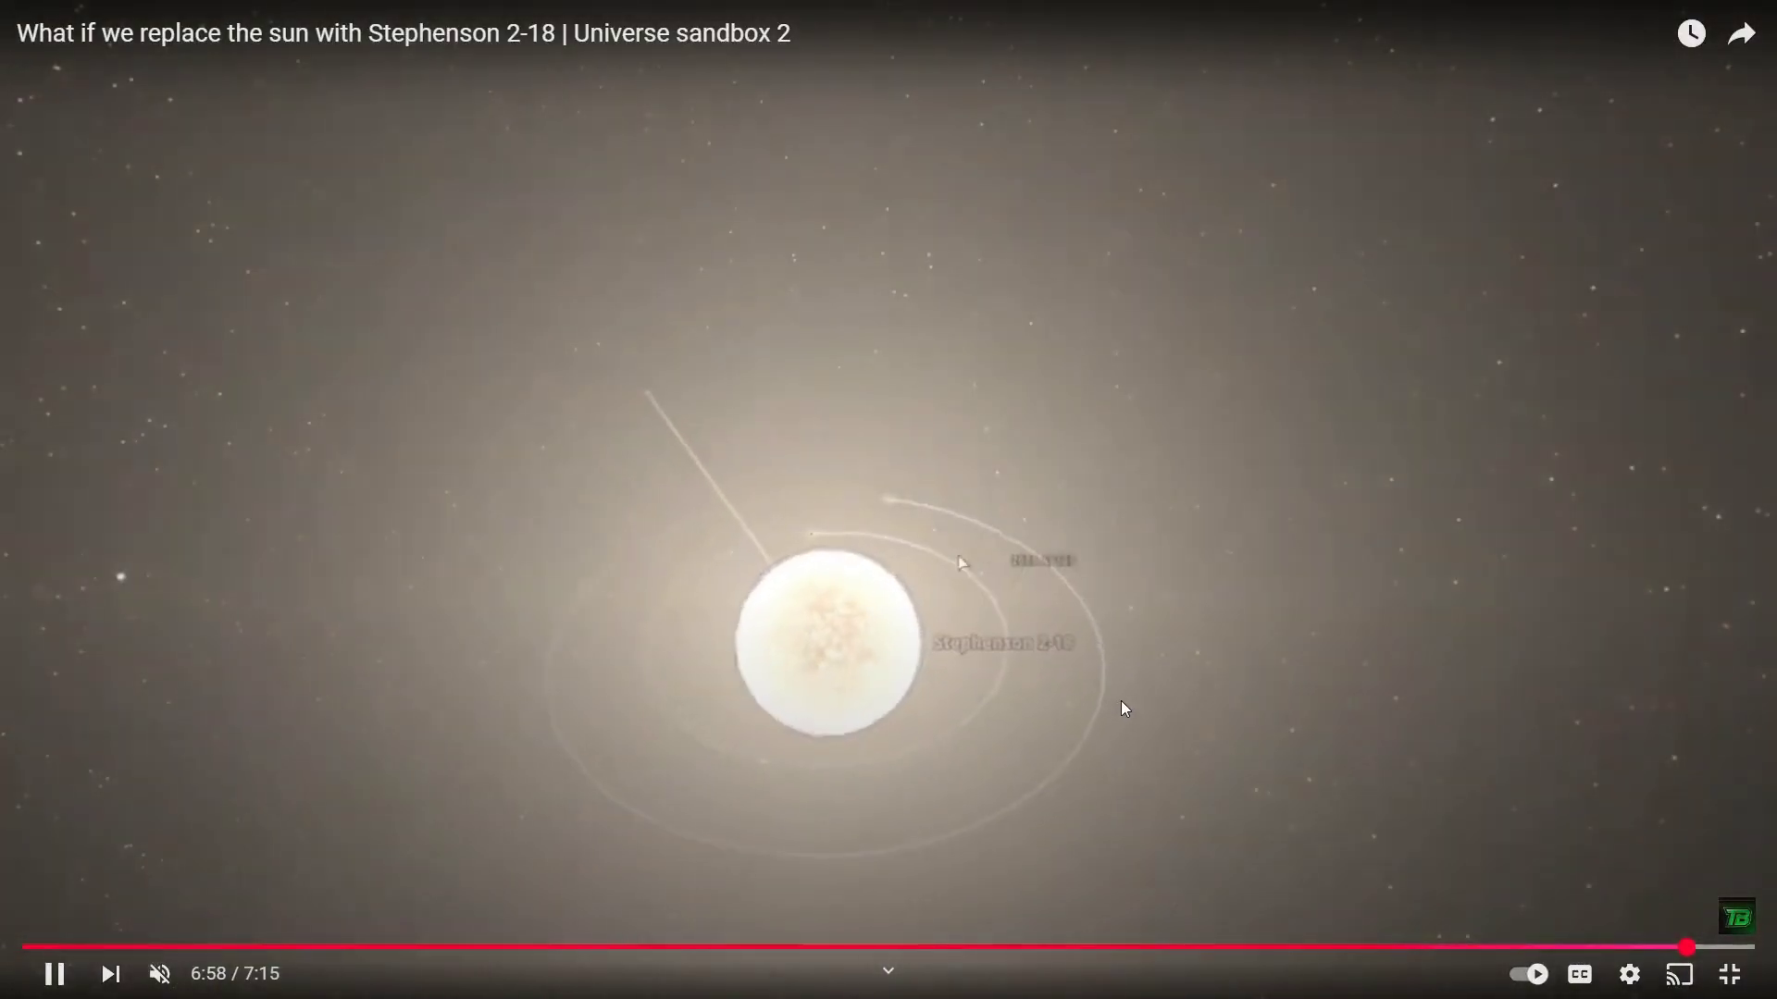
{"action": "left_click", "coordinate": [1093, 683]}
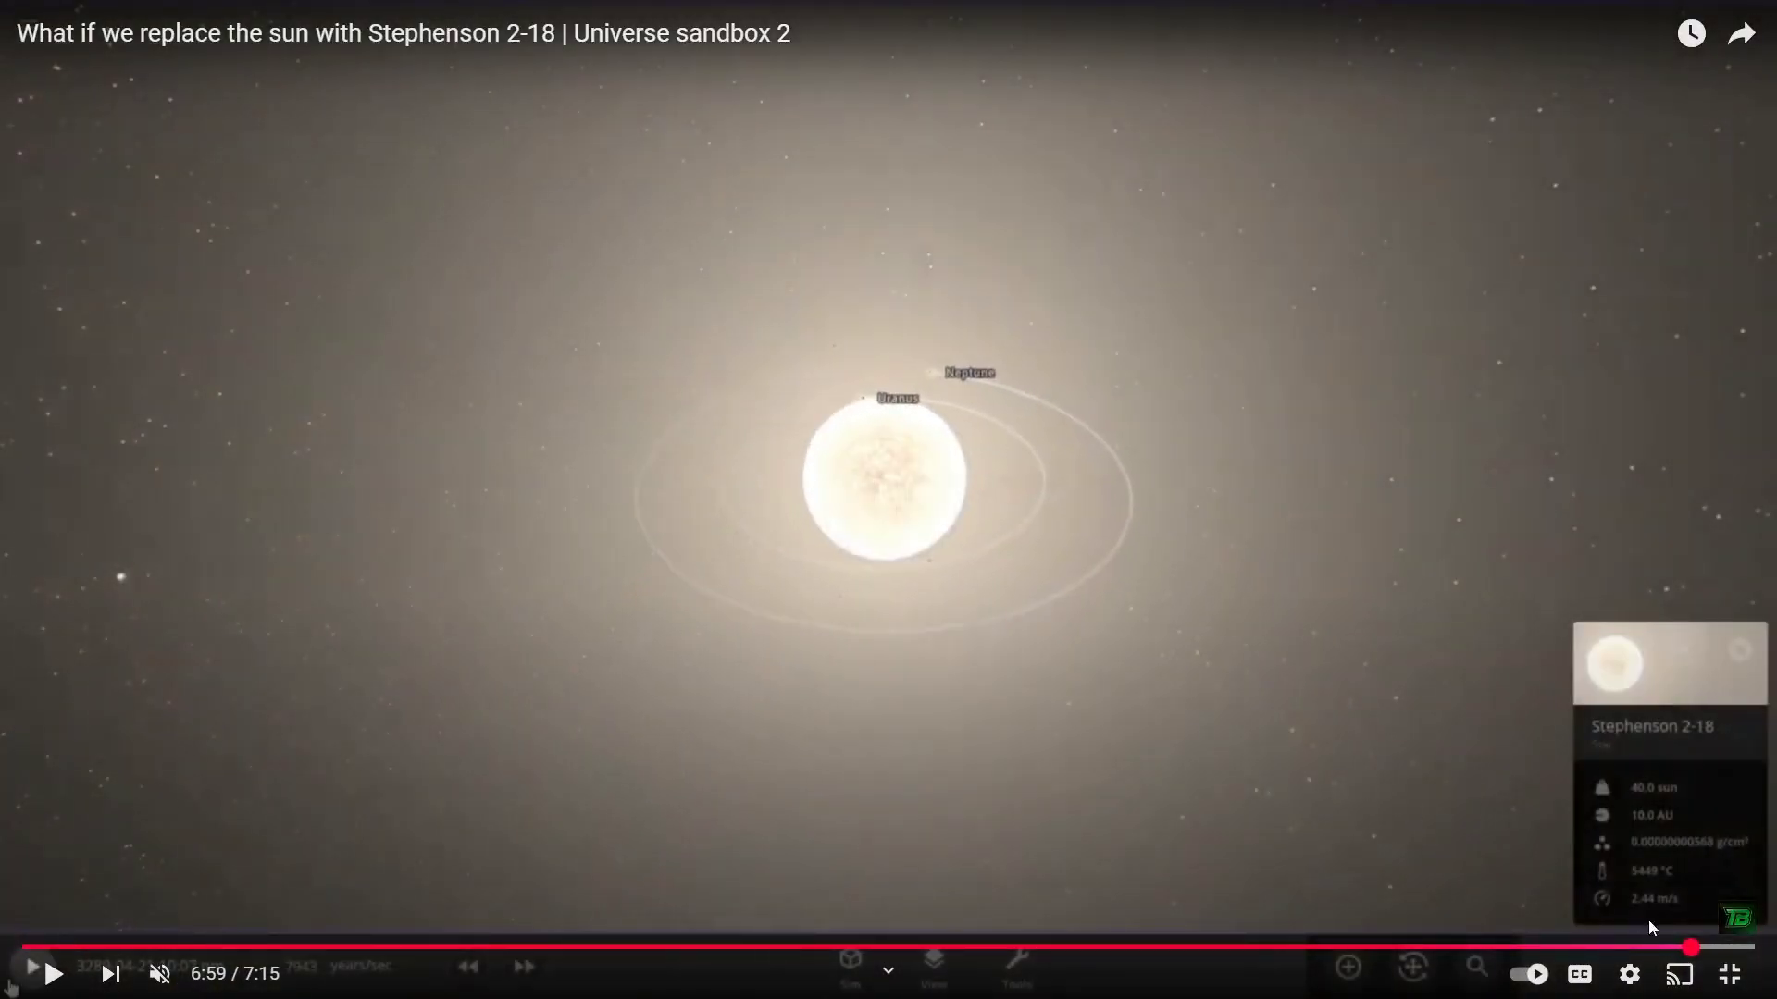
- Return to Universe Sandbox, view the outer system and run the simulation at 16.5 days/sec
{"action": "key", "text": "Escape"}
{"action": "left_click", "coordinate": [1115, 978]}
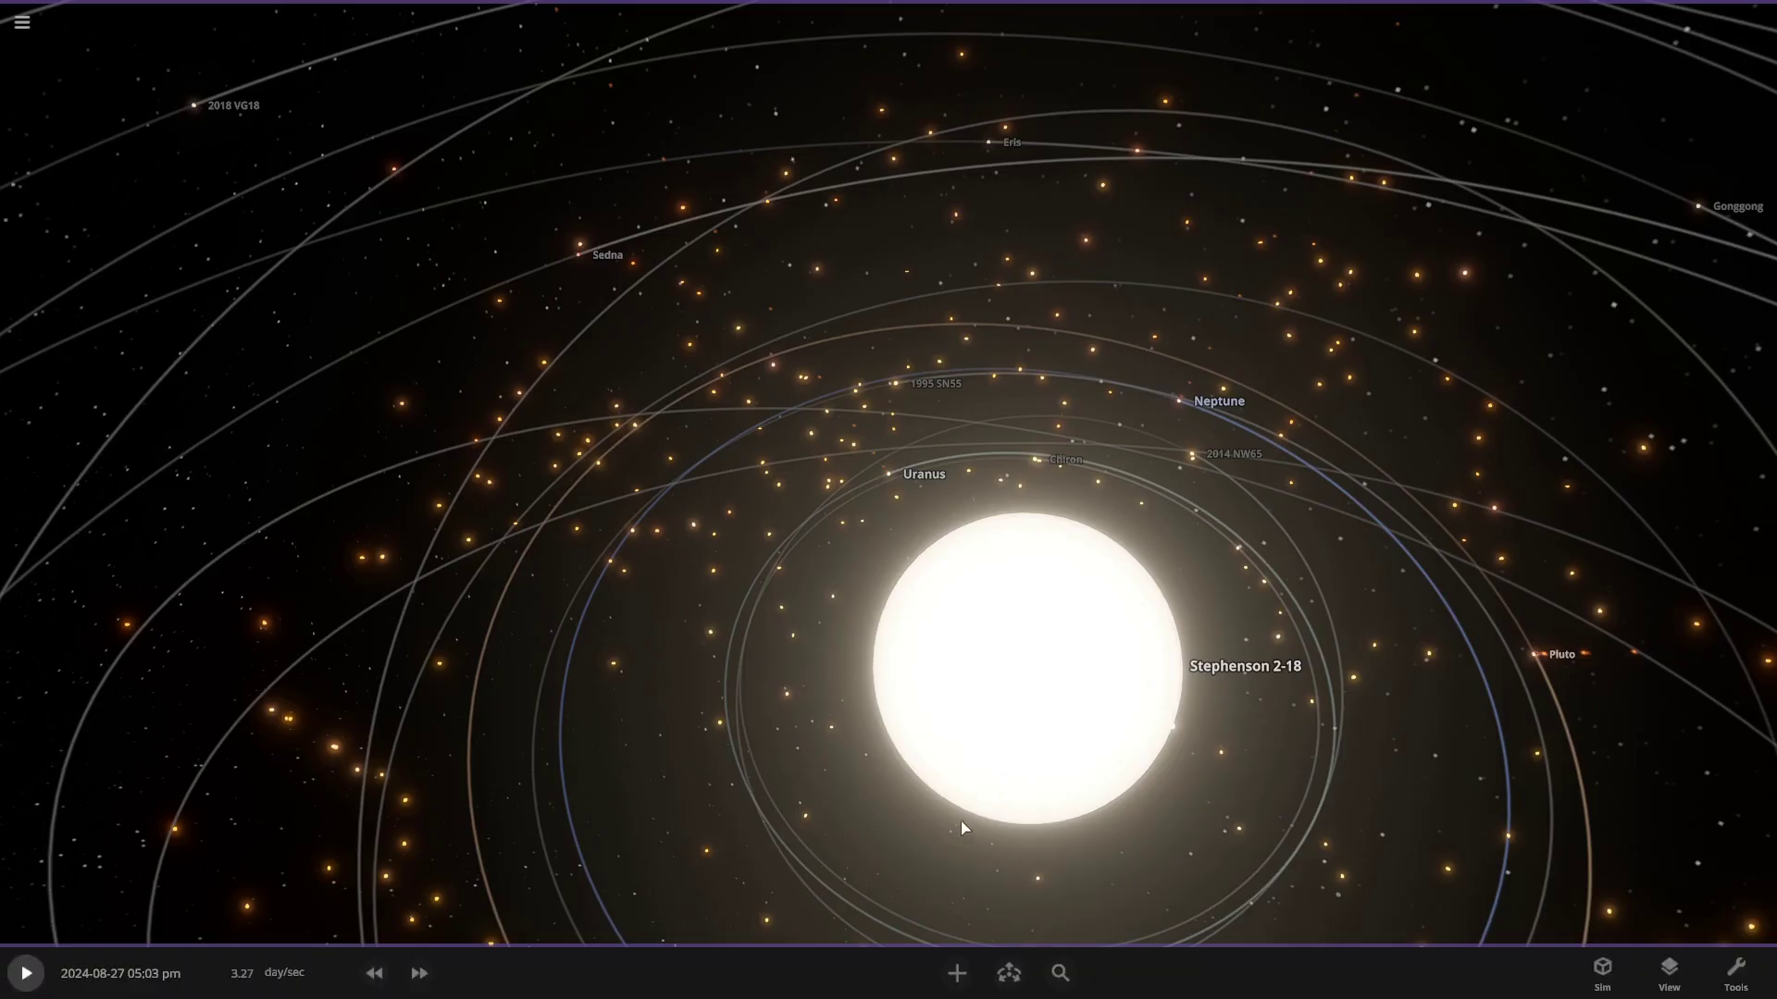
{"action": "scroll", "coordinate": [962, 826], "scroll_direction": "down", "scroll_amount": 10}
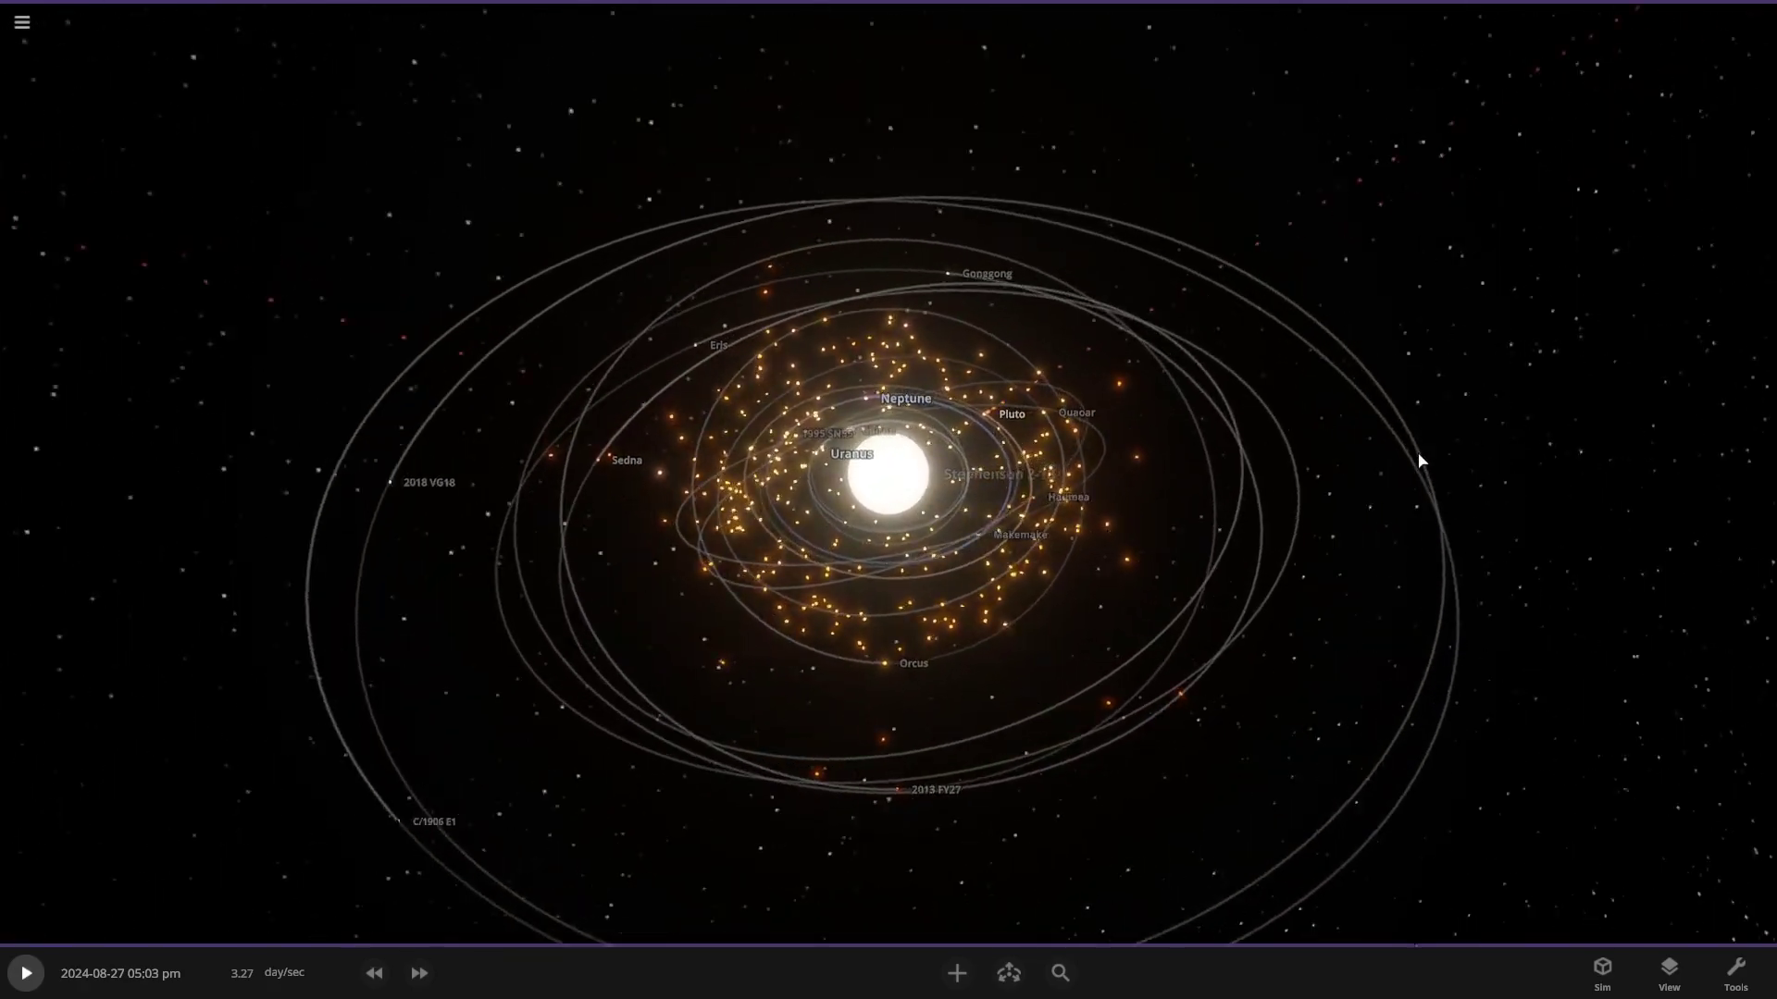
{"action": "left_click_drag", "start_coordinate": [1420, 460], "coordinate": [1253, 444]}
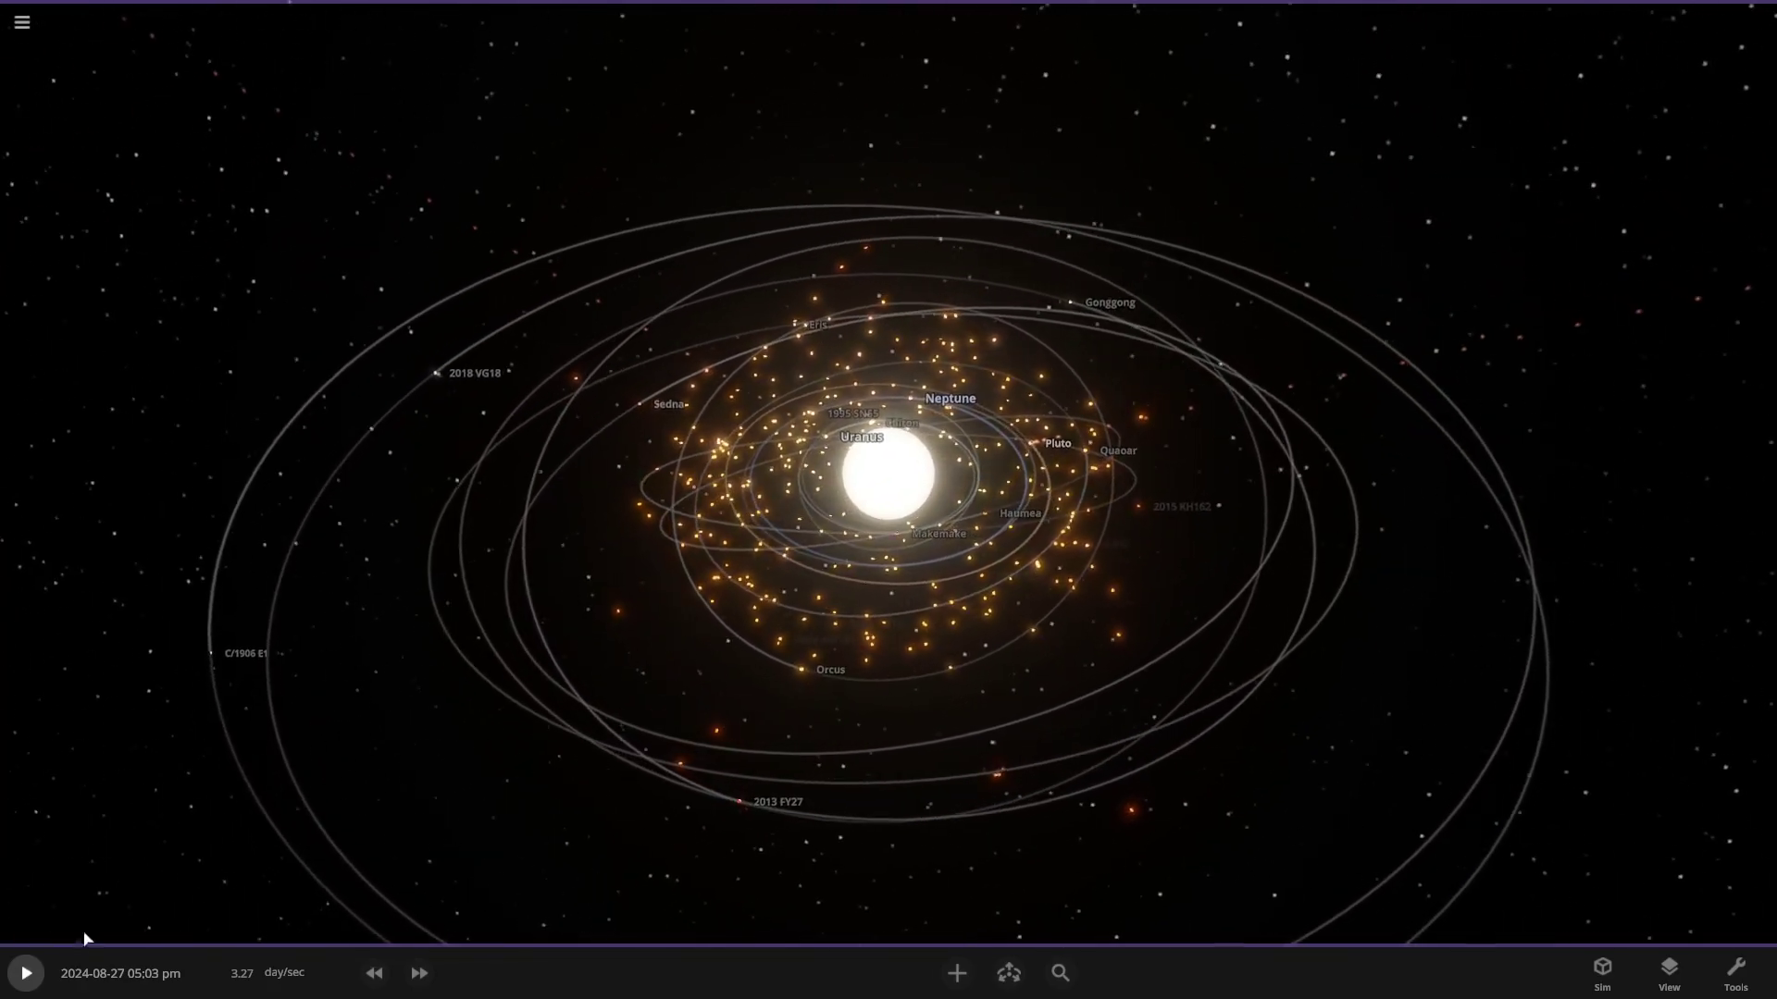
{"action": "left_click", "coordinate": [26, 973]}
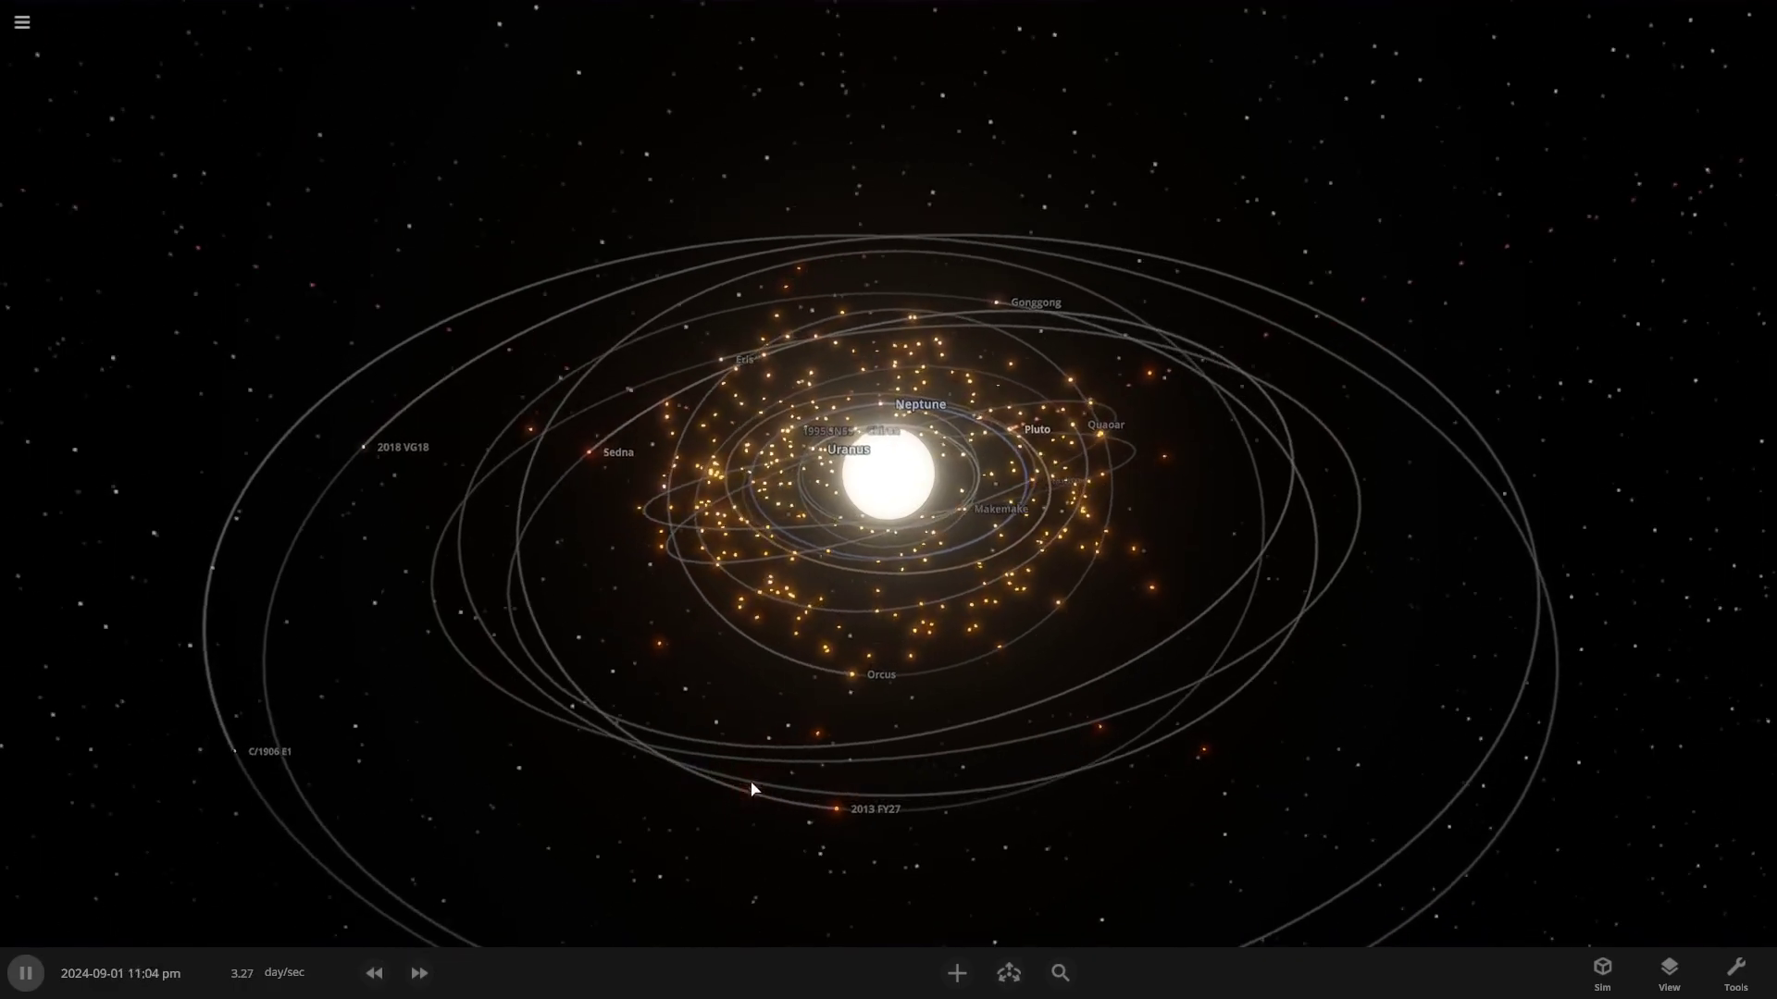
{"action": "left_click", "coordinate": [419, 974]}
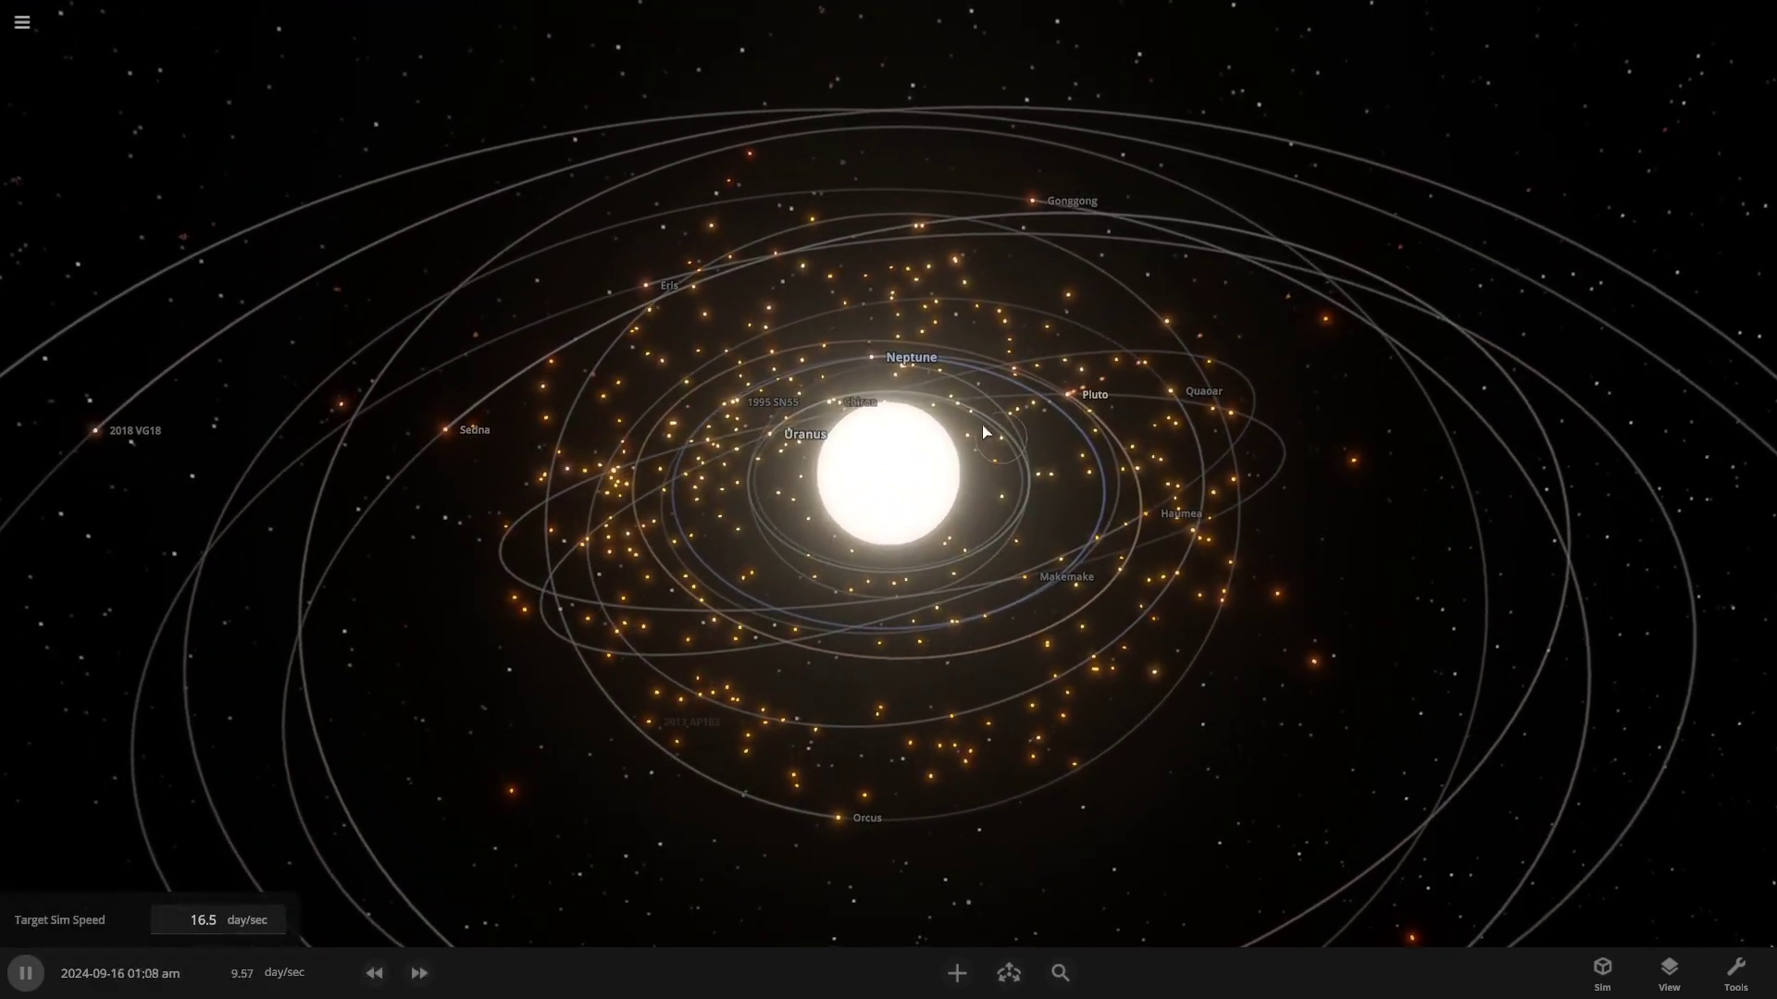
- Fly the camera to molten Pluto near Stephenson 2-18 and zoom back out
{"action": "double_click", "coordinate": [878, 360]}
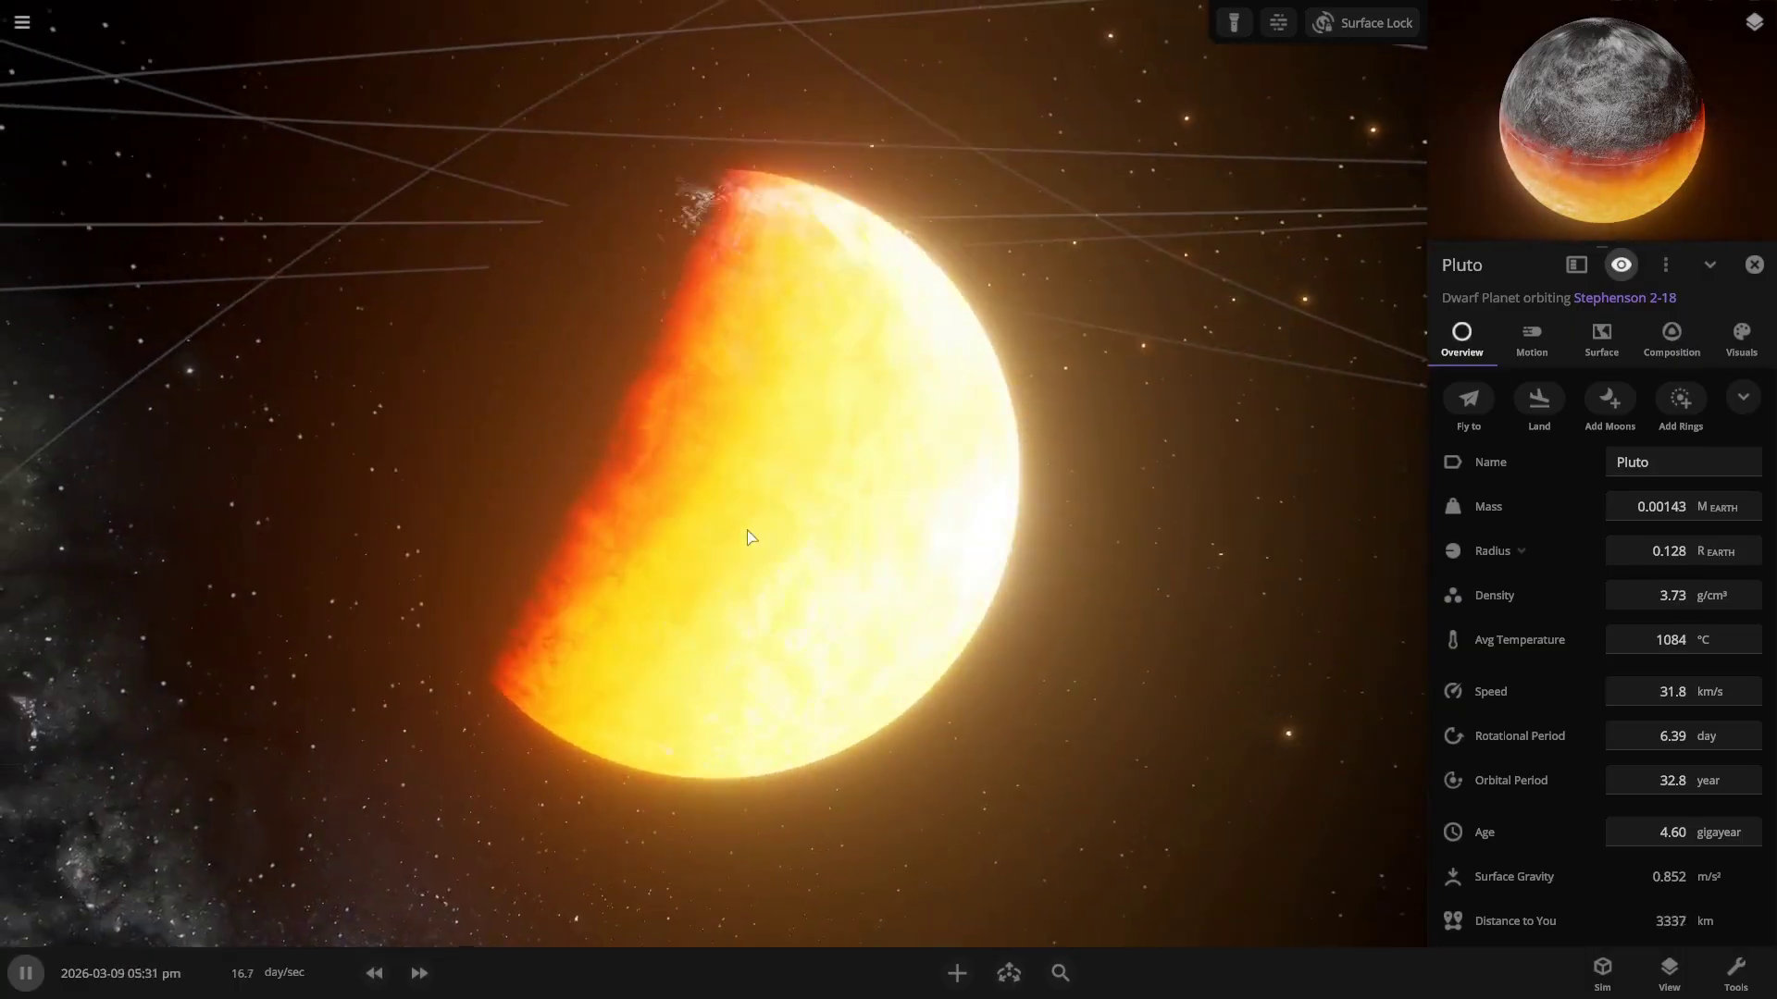
{"action": "scroll", "coordinate": [749, 536], "scroll_direction": "down", "scroll_amount": 5}
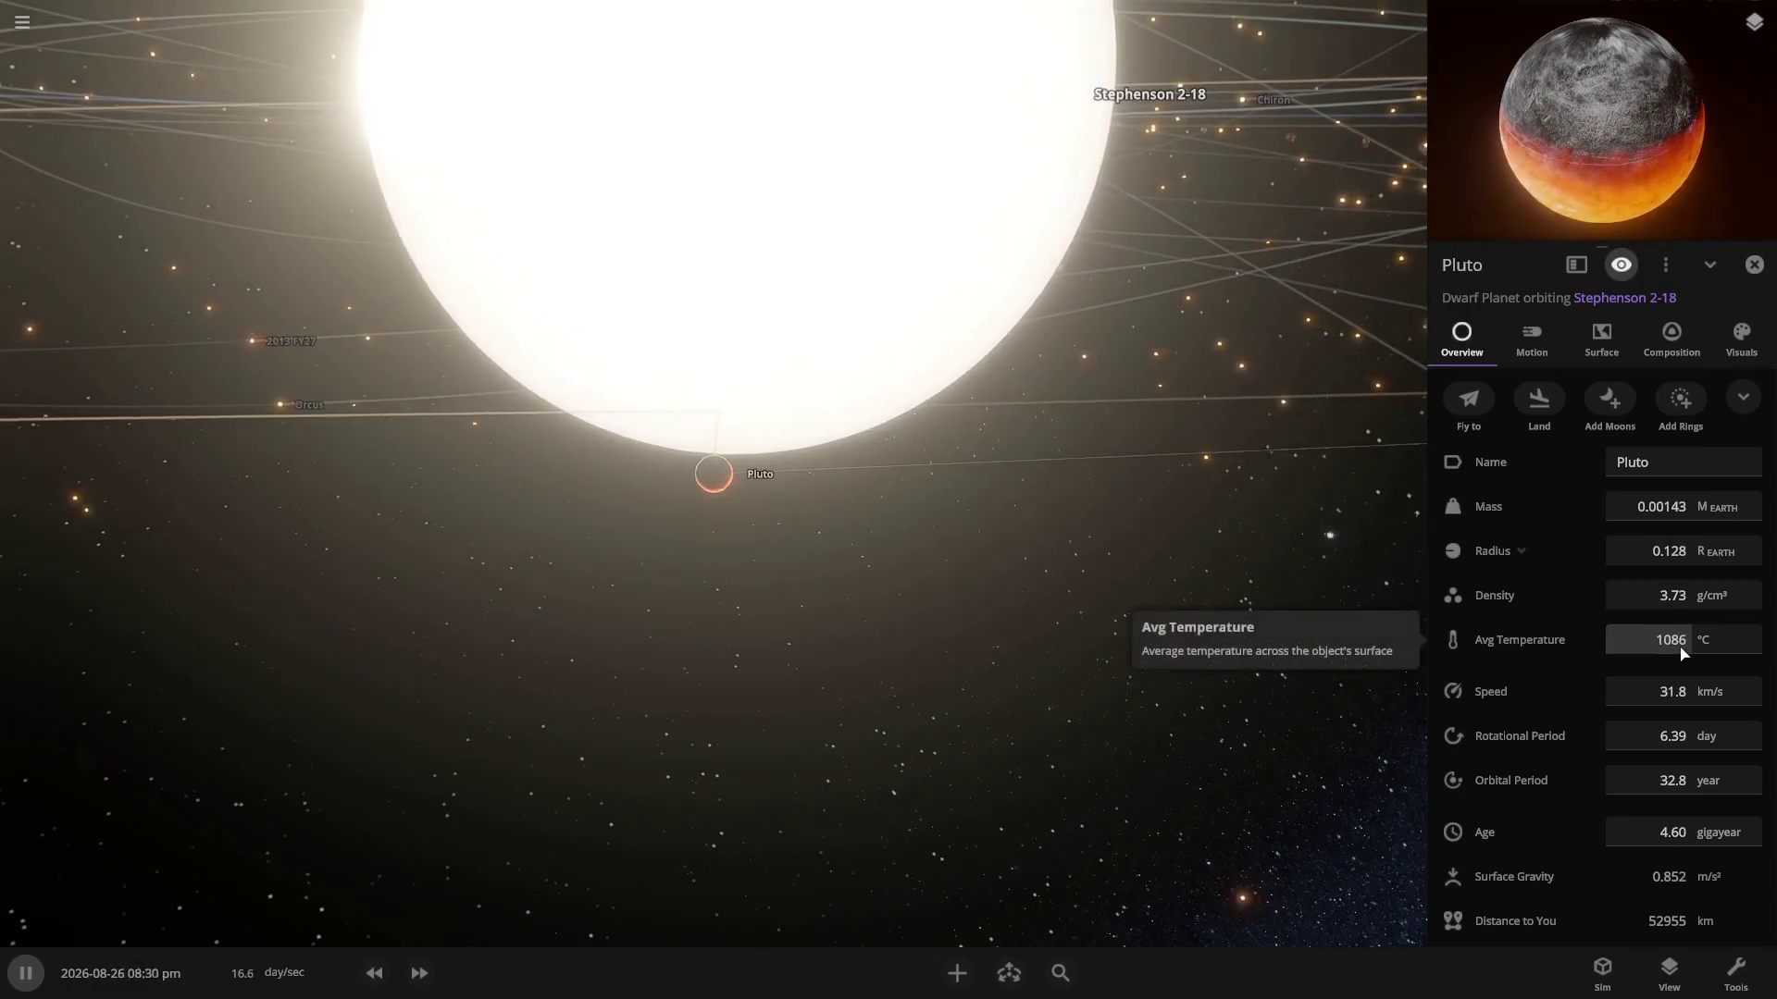
- Pause the simulation, switch between Pluto's Visuals and Overview settings, and reveal its extra actions
{"action": "left_click", "coordinate": [25, 972]}
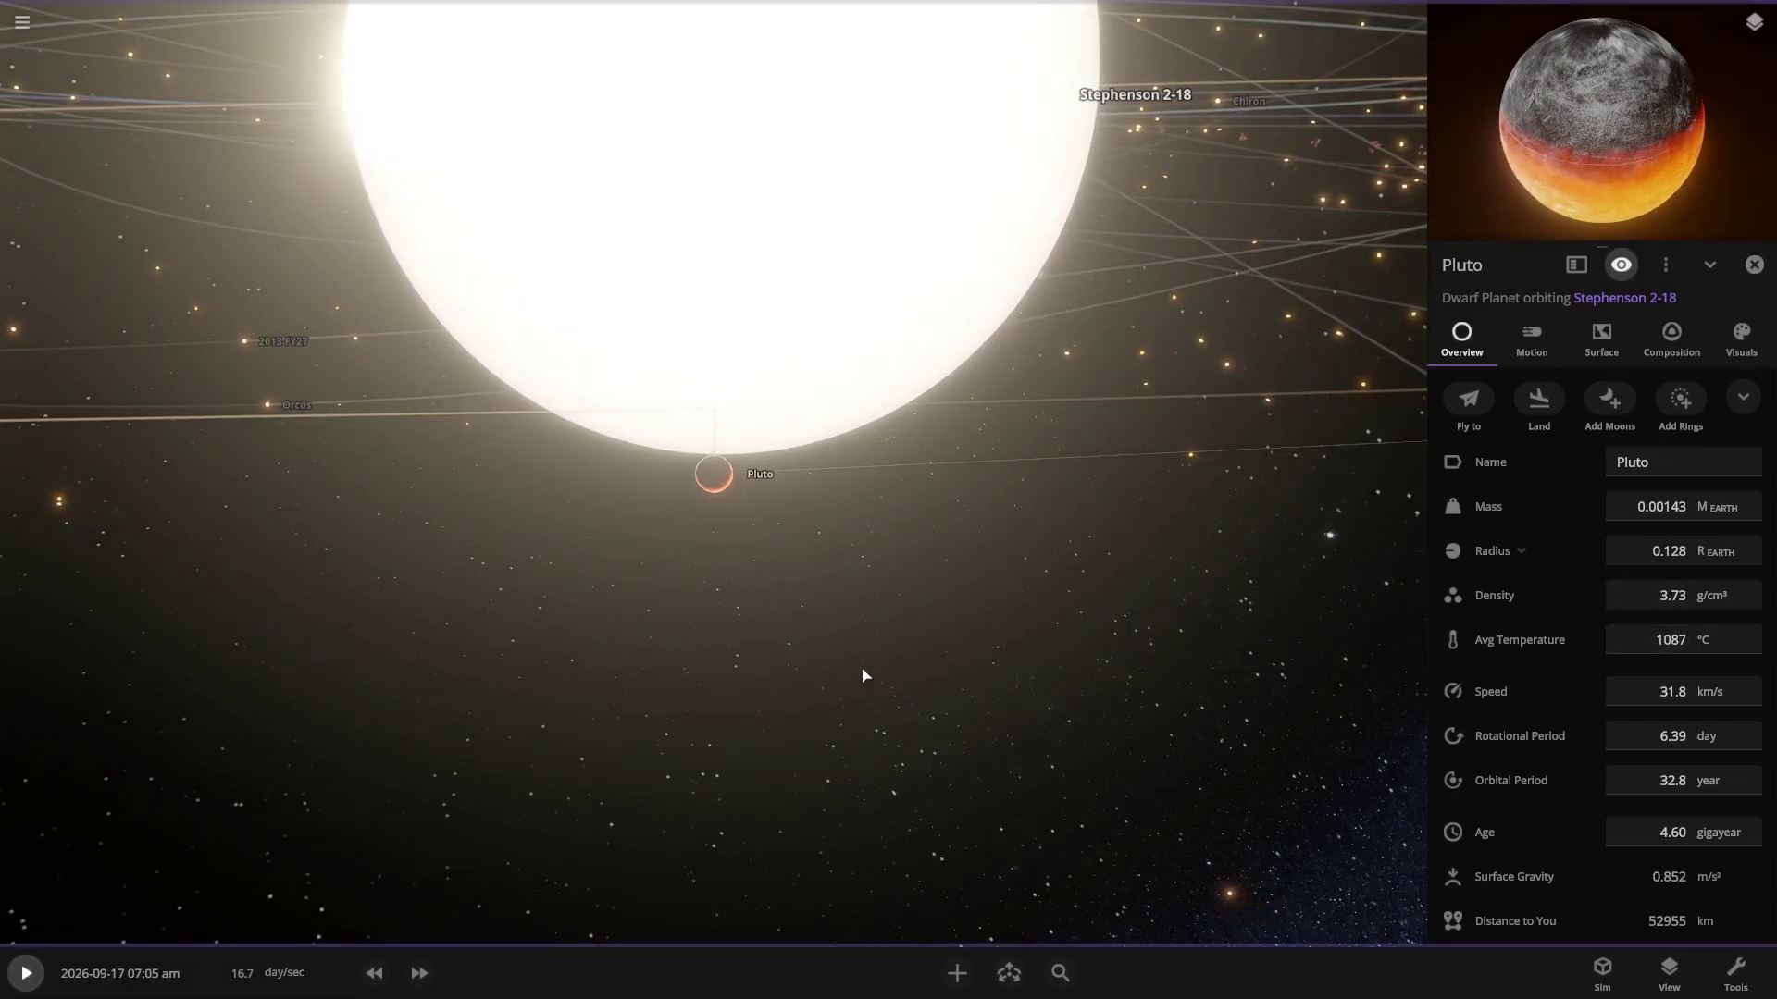
{"action": "left_click", "coordinate": [1742, 335]}
{"action": "scroll", "coordinate": [1573, 703], "scroll_direction": "down", "scroll_amount": 5}
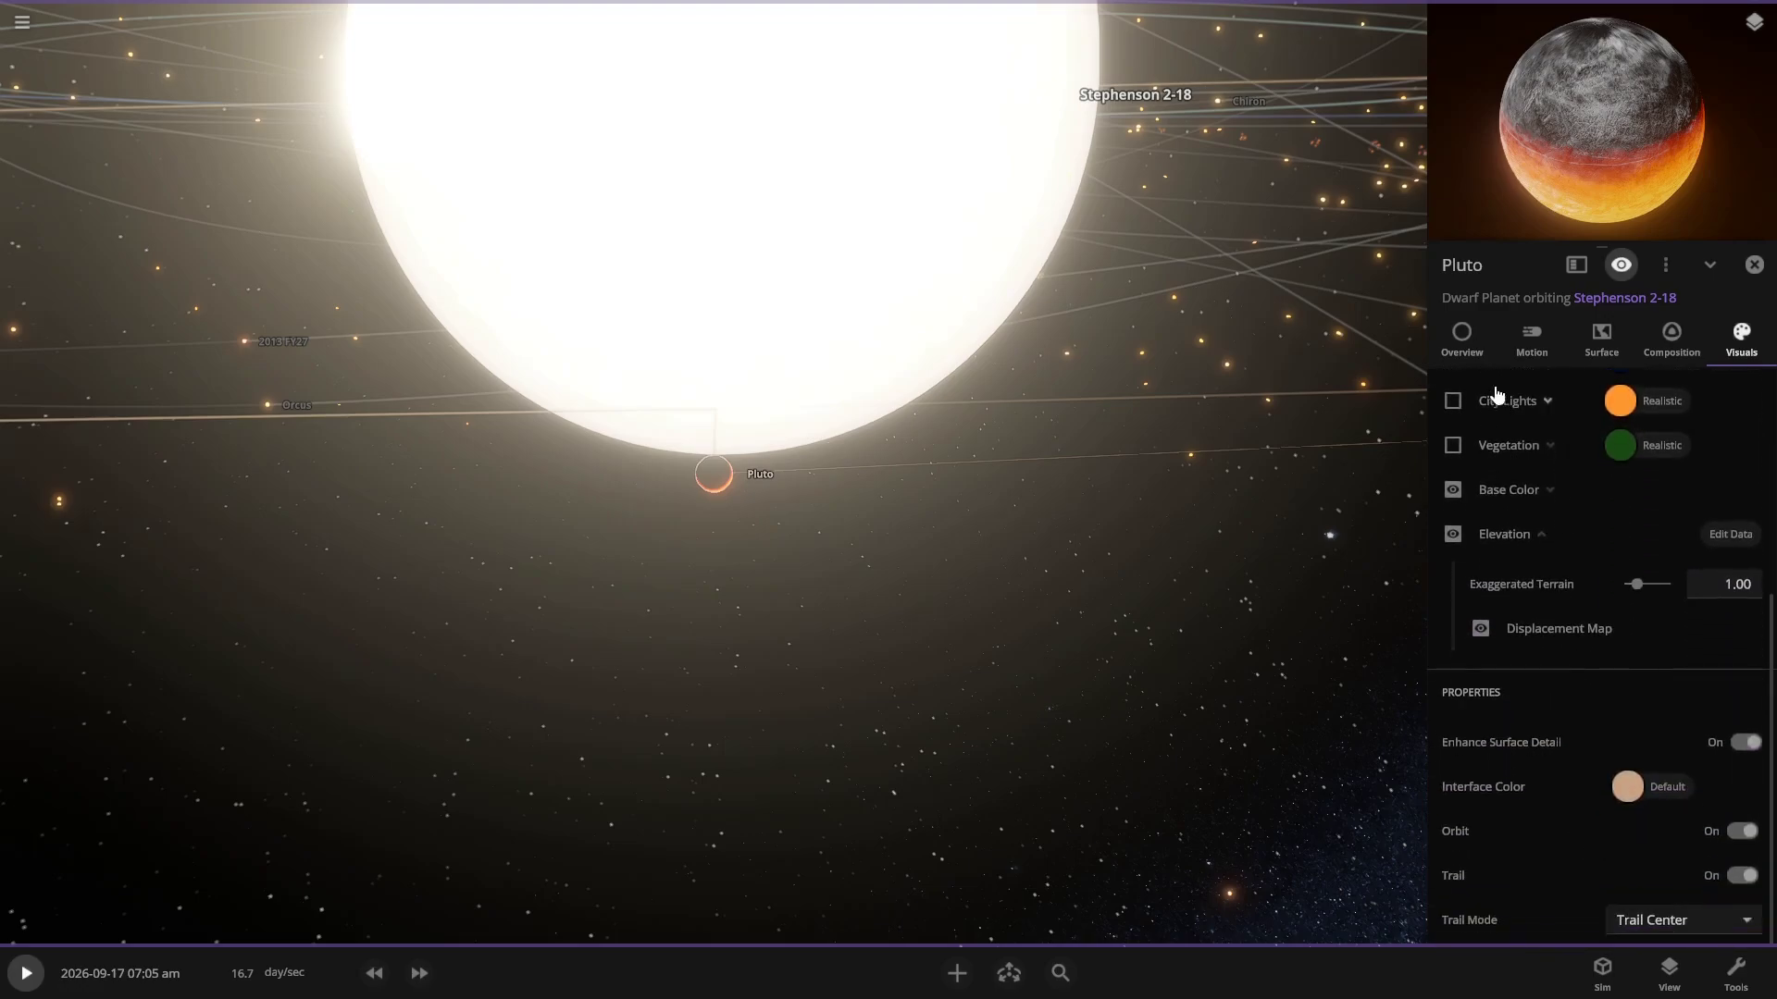
{"action": "left_click", "coordinate": [1461, 335]}
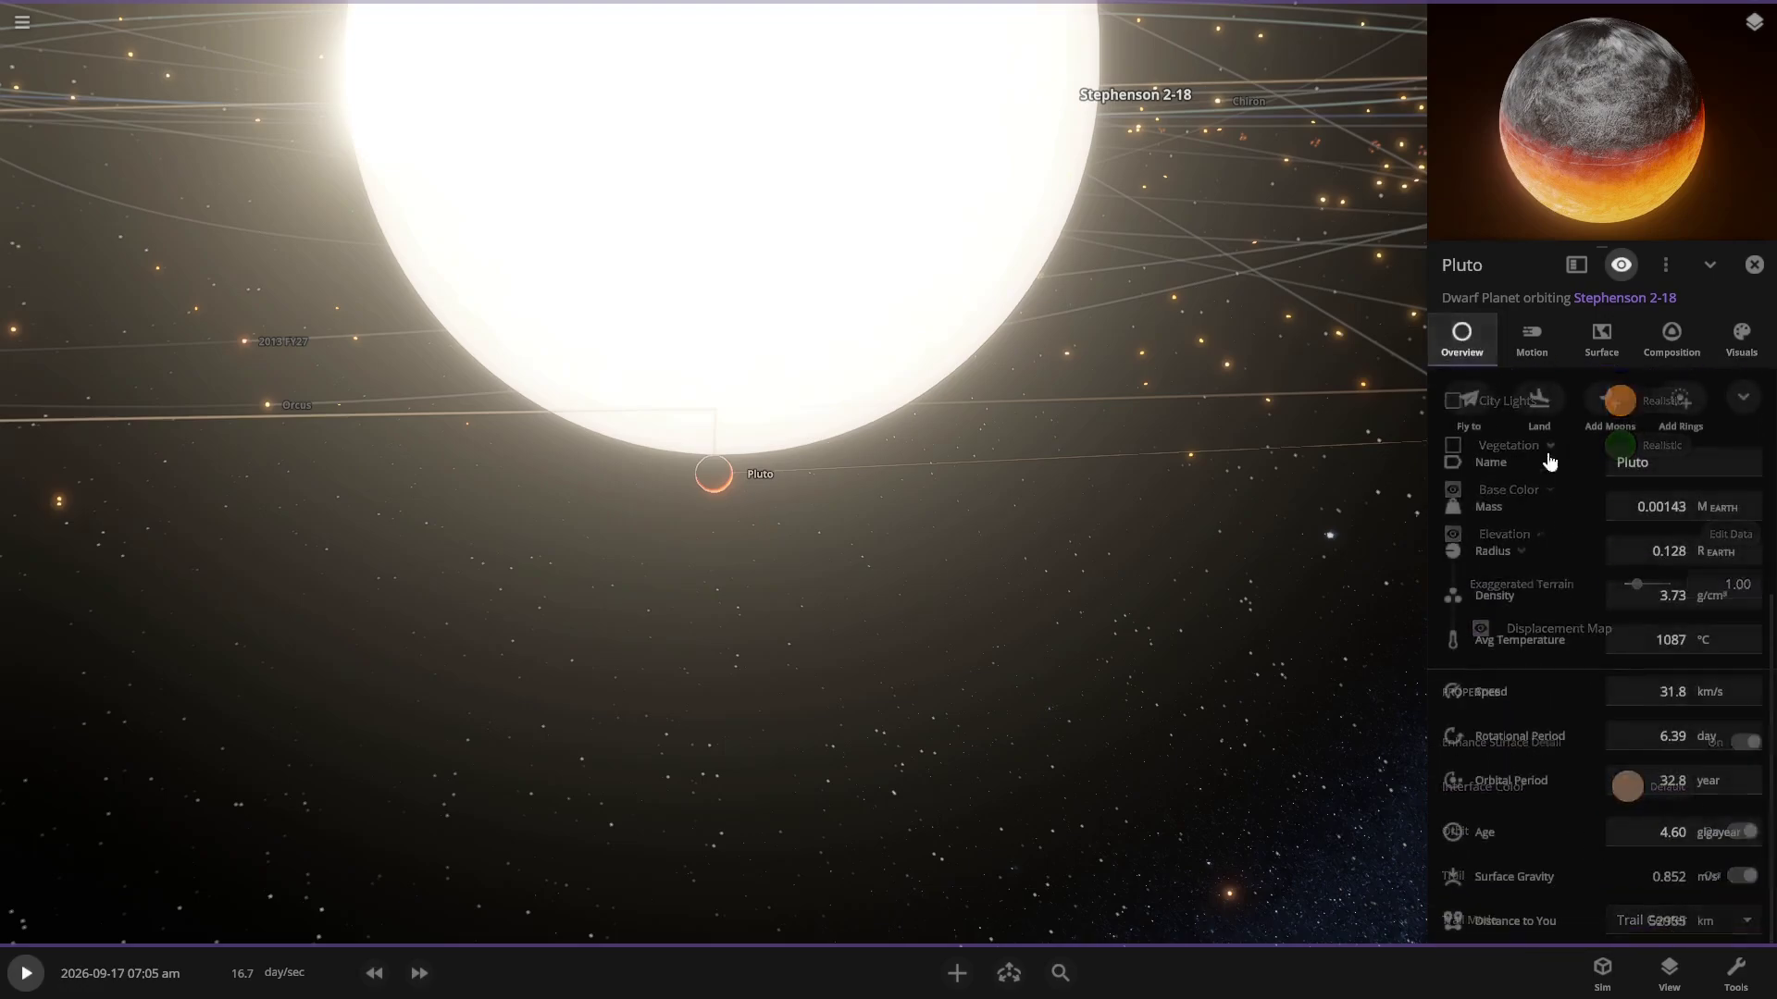
{"action": "left_click", "coordinate": [1731, 344]}
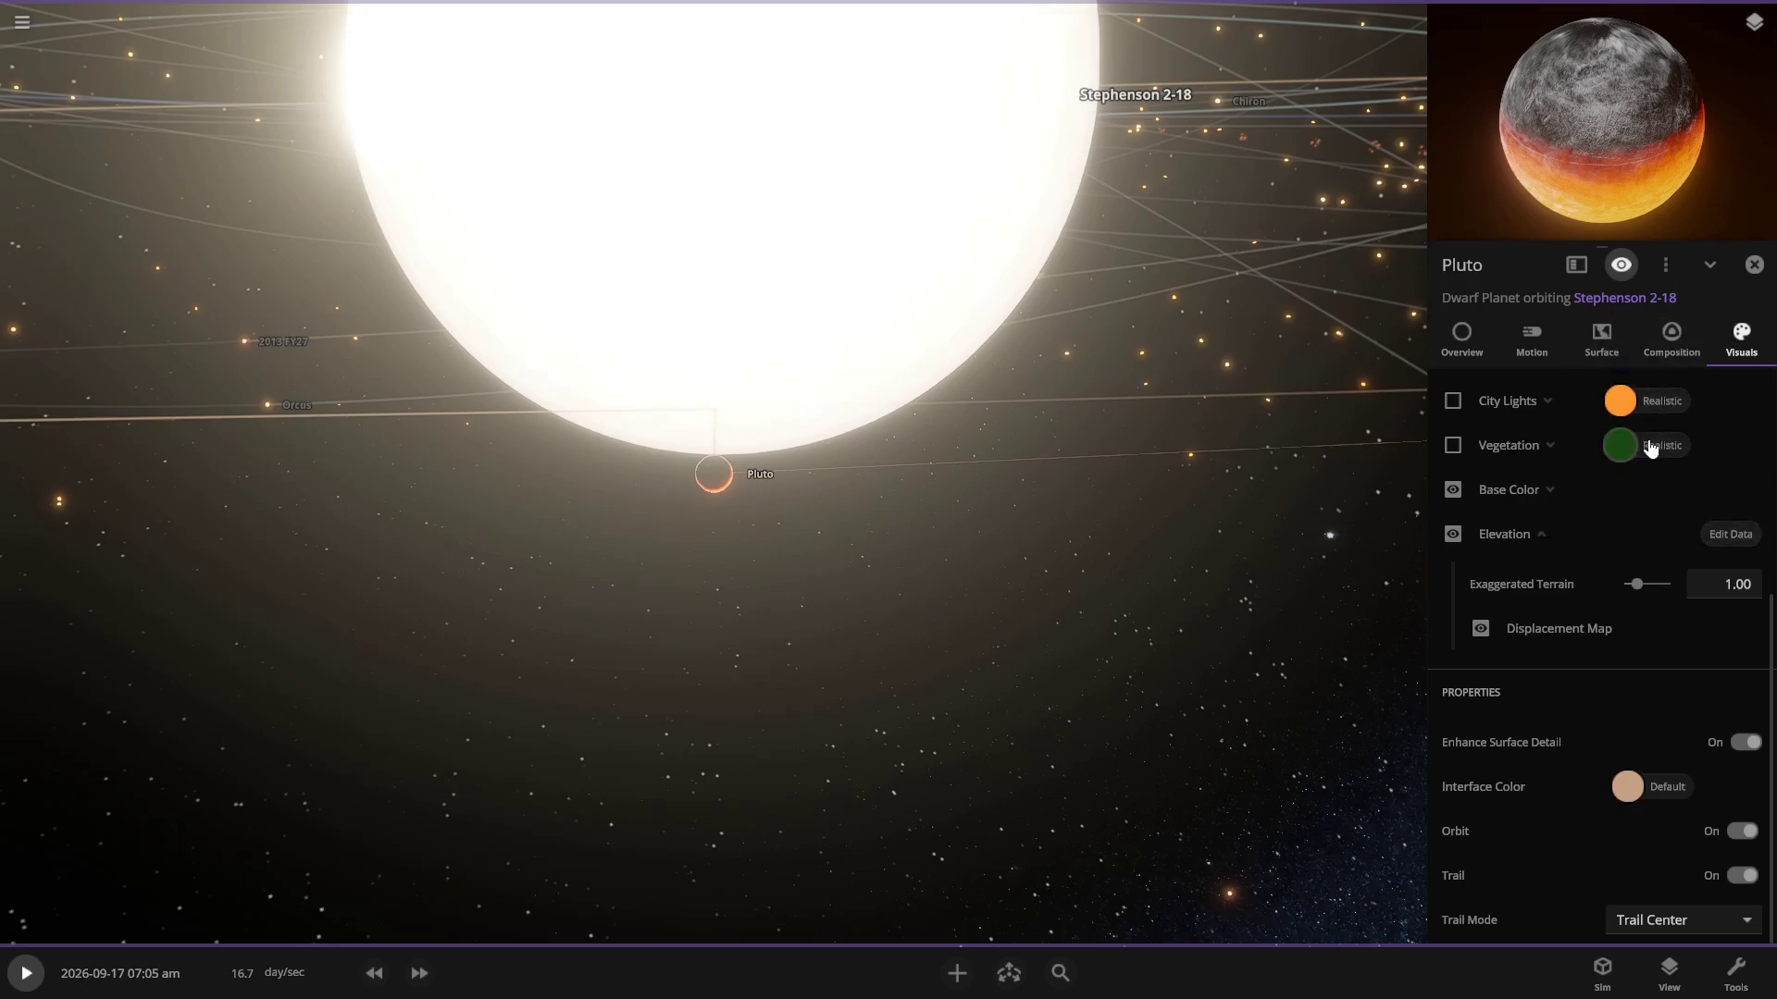
{"action": "left_click", "coordinate": [1666, 267]}
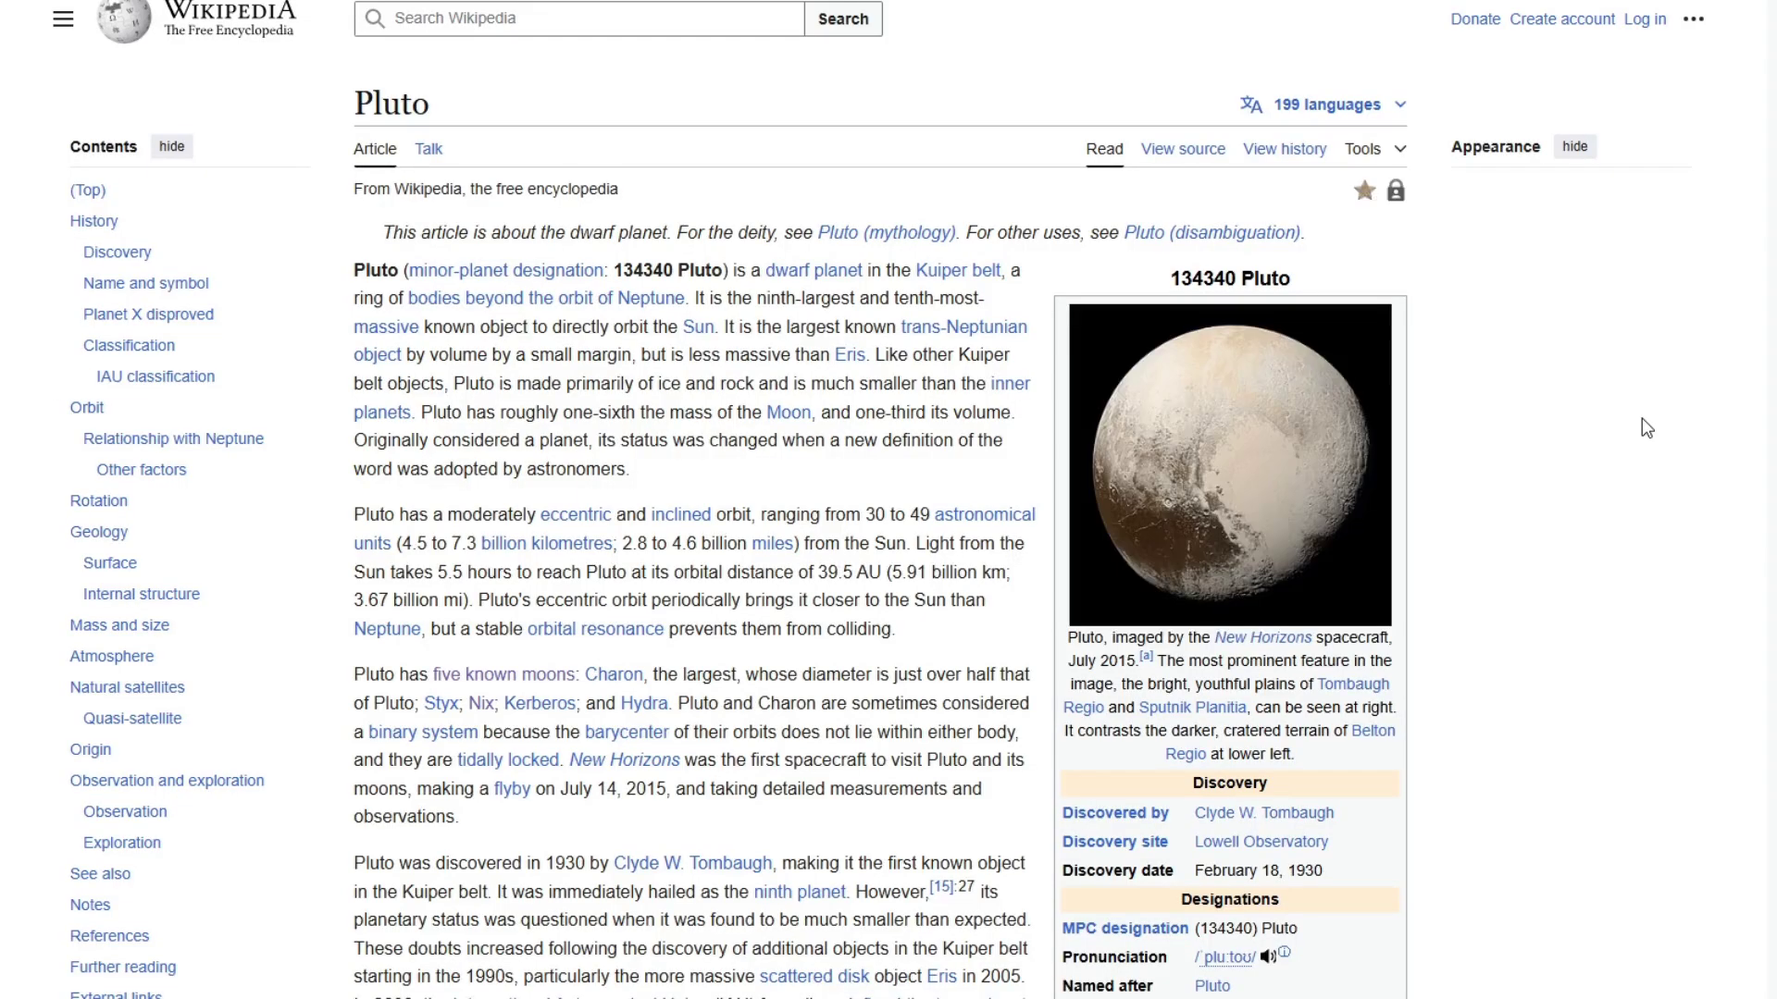
- Scroll through Wikipedia's Pluto article
{"action": "scroll", "coordinate": [1622, 419], "scroll_direction": "down", "scroll_amount": 1}
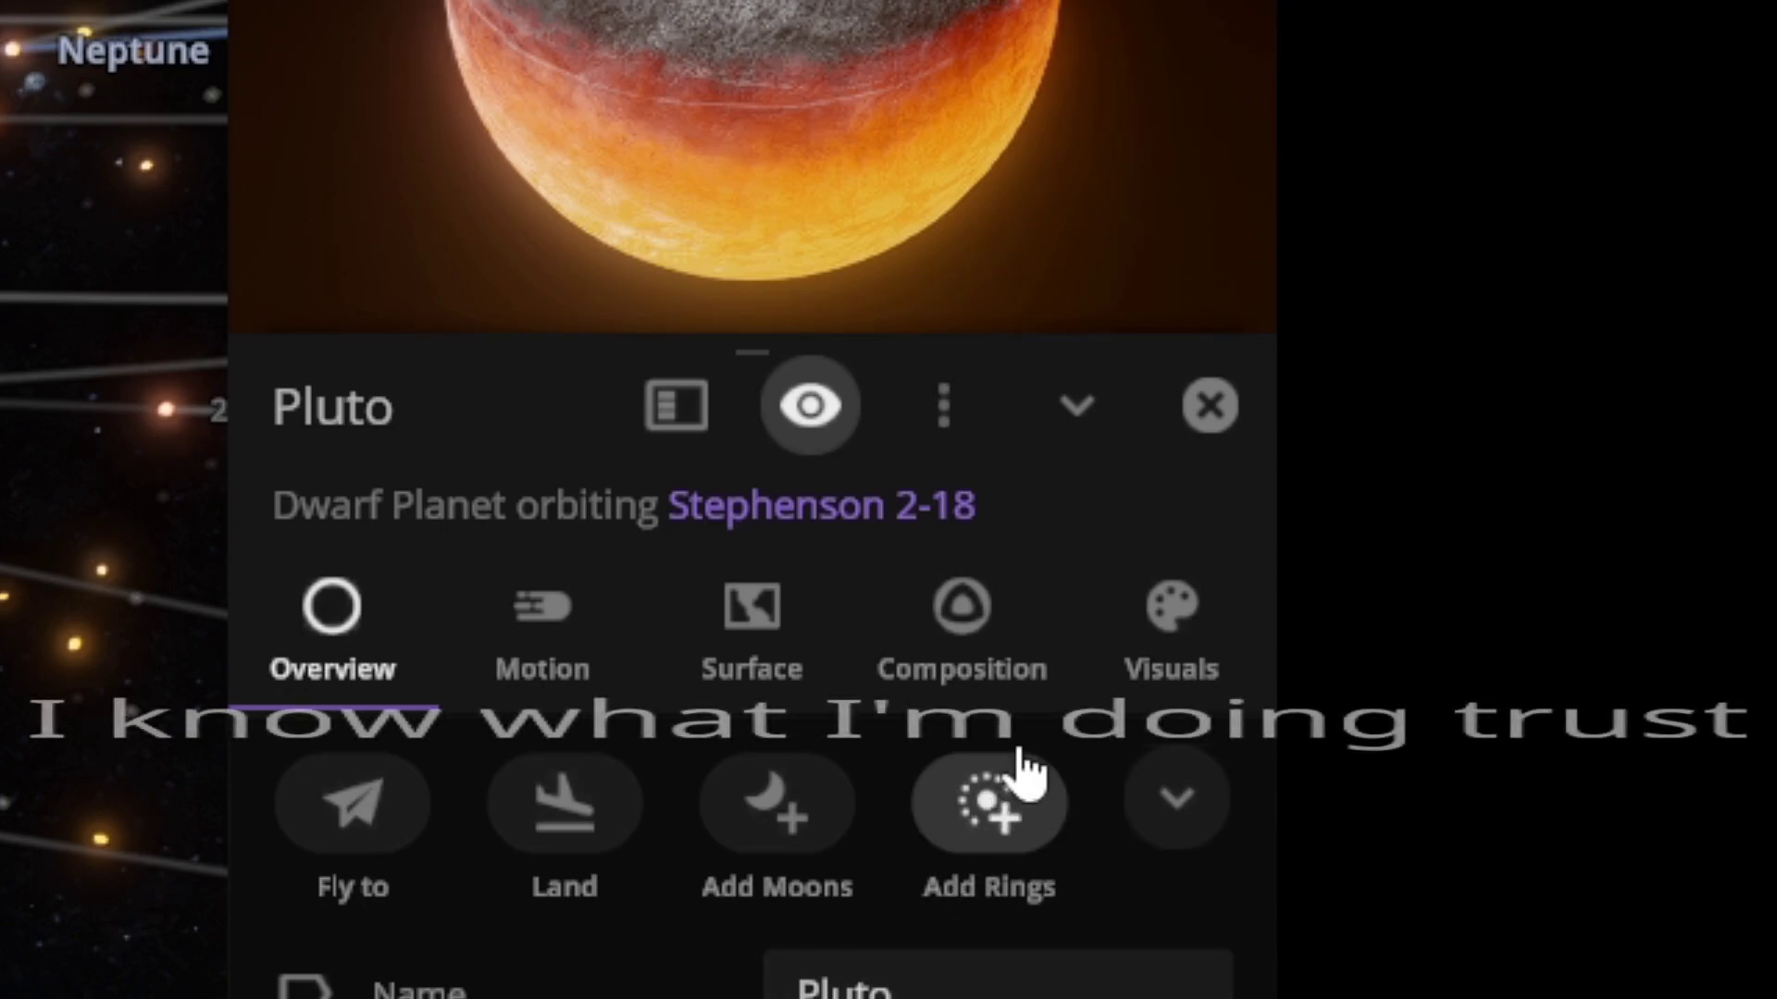
- Add the planet's known moons, orbit around Neptune, and select its moon Triton
{"action": "left_click", "coordinate": [801, 828]}
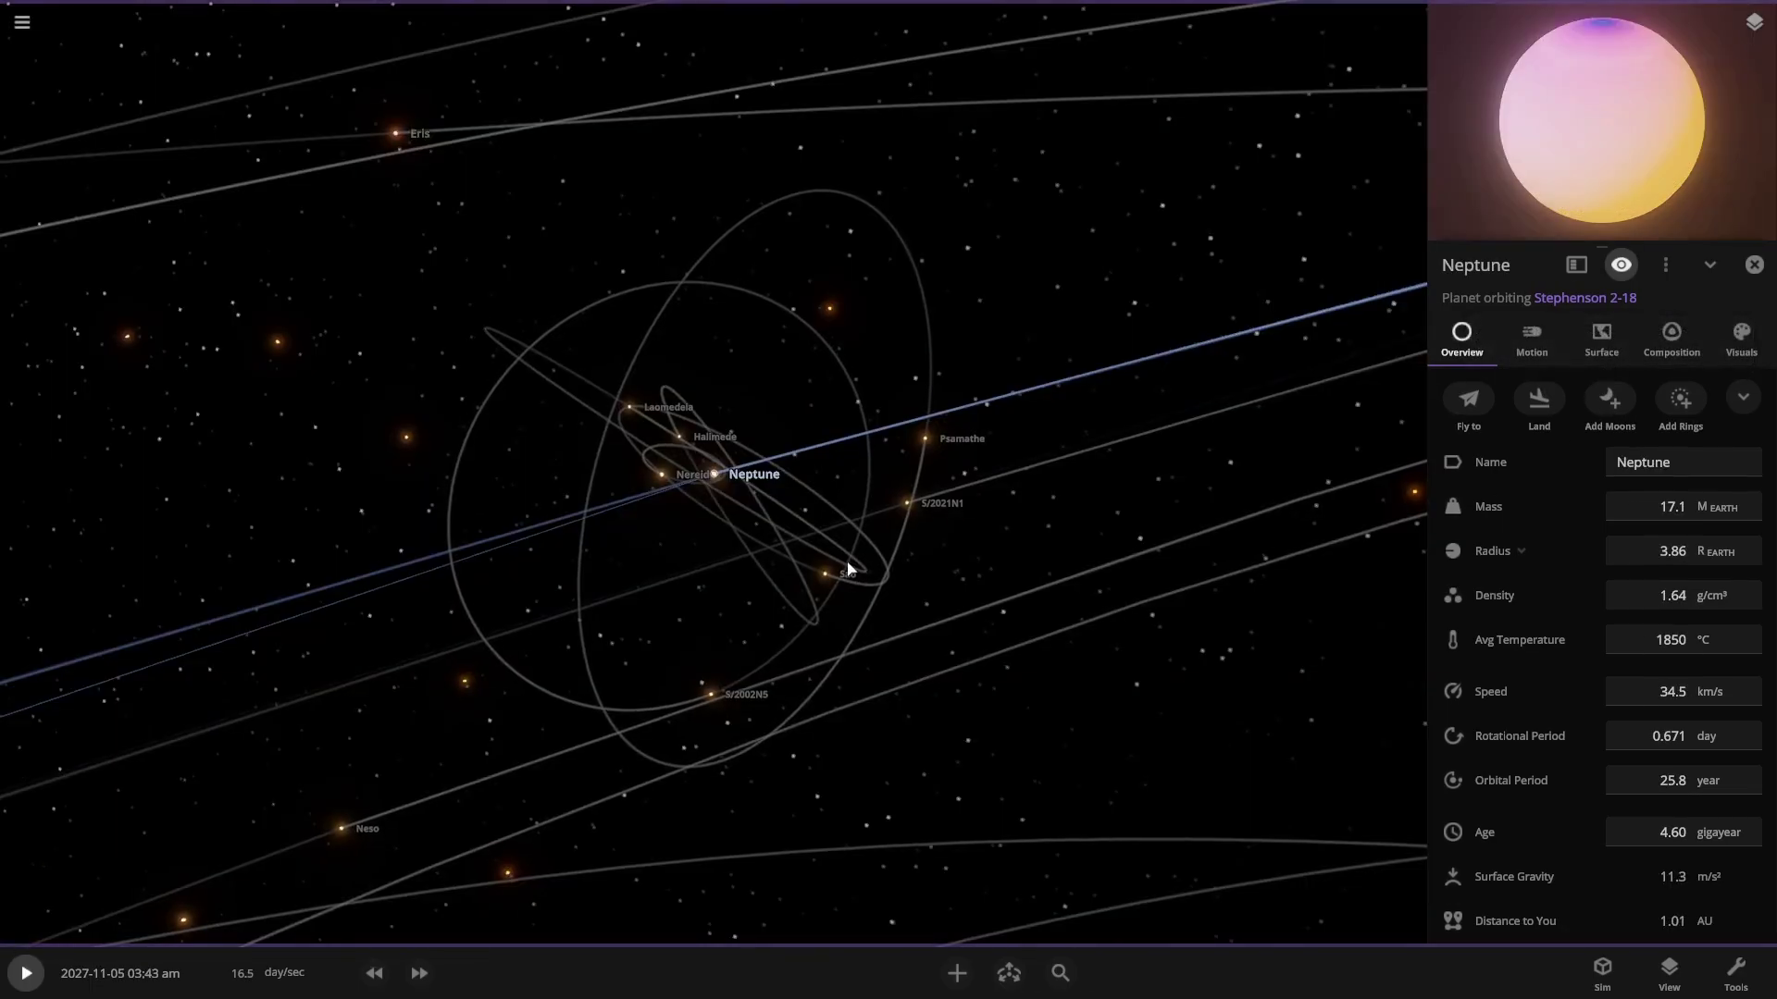
{"action": "scroll", "coordinate": [1101, 586], "scroll_direction": "down", "scroll_amount": 4}
{"action": "right_click_drag", "start_coordinate": [1045, 580], "coordinate": [831, 557]}
{"action": "scroll", "coordinate": [1142, 627], "scroll_direction": "up", "scroll_amount": 15}
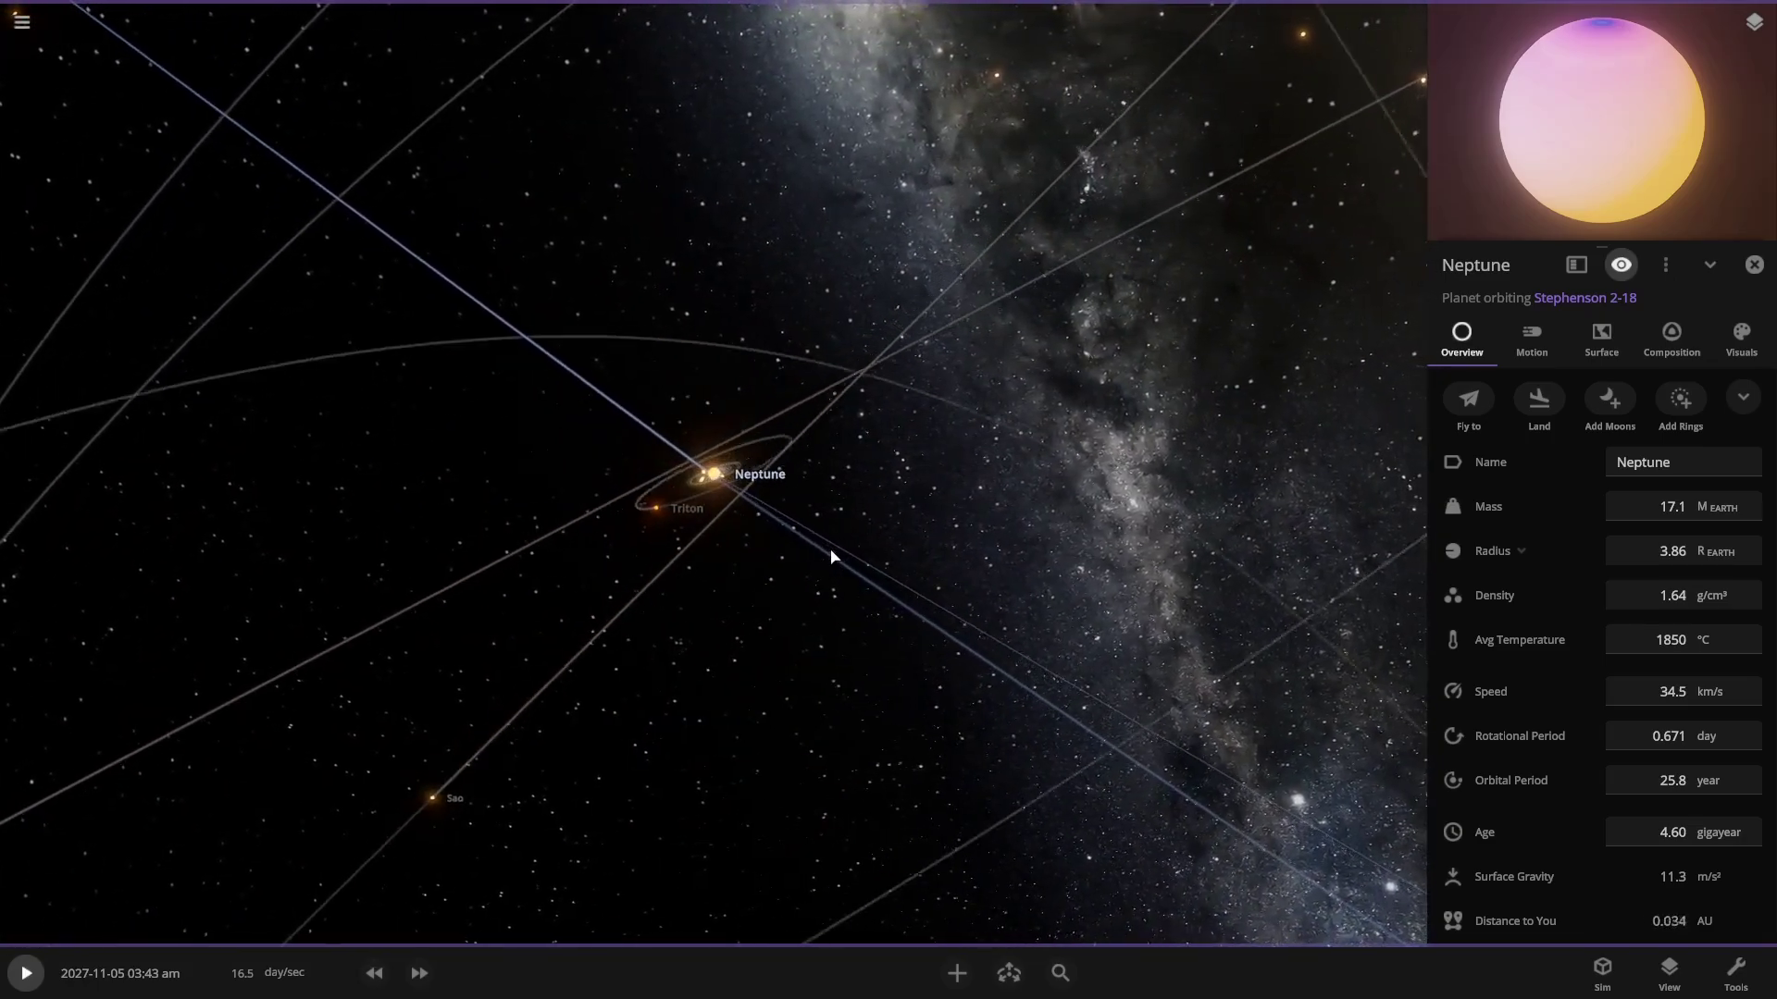
{"action": "left_click", "coordinate": [651, 512]}
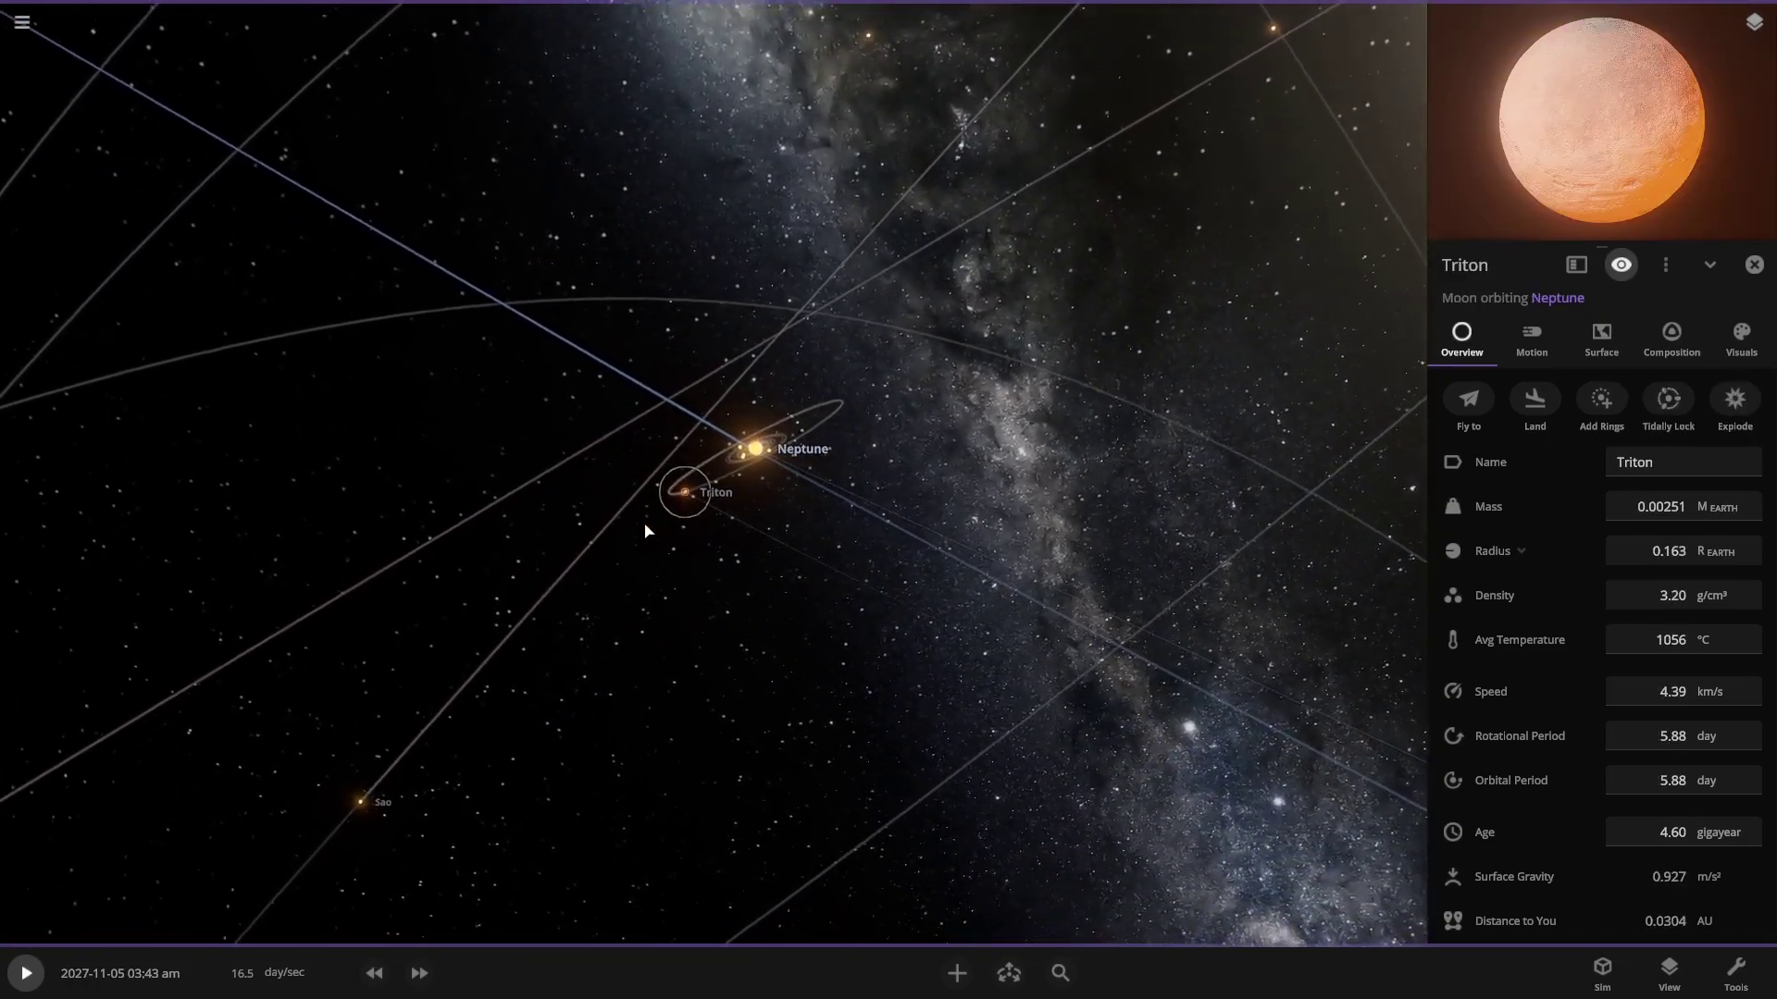
- Orbit around Triton, now at 1056 °C, then close its details and zoom out to Neptune's system
{"action": "scroll", "coordinate": [680, 526], "scroll_direction": "up", "scroll_amount": 6}
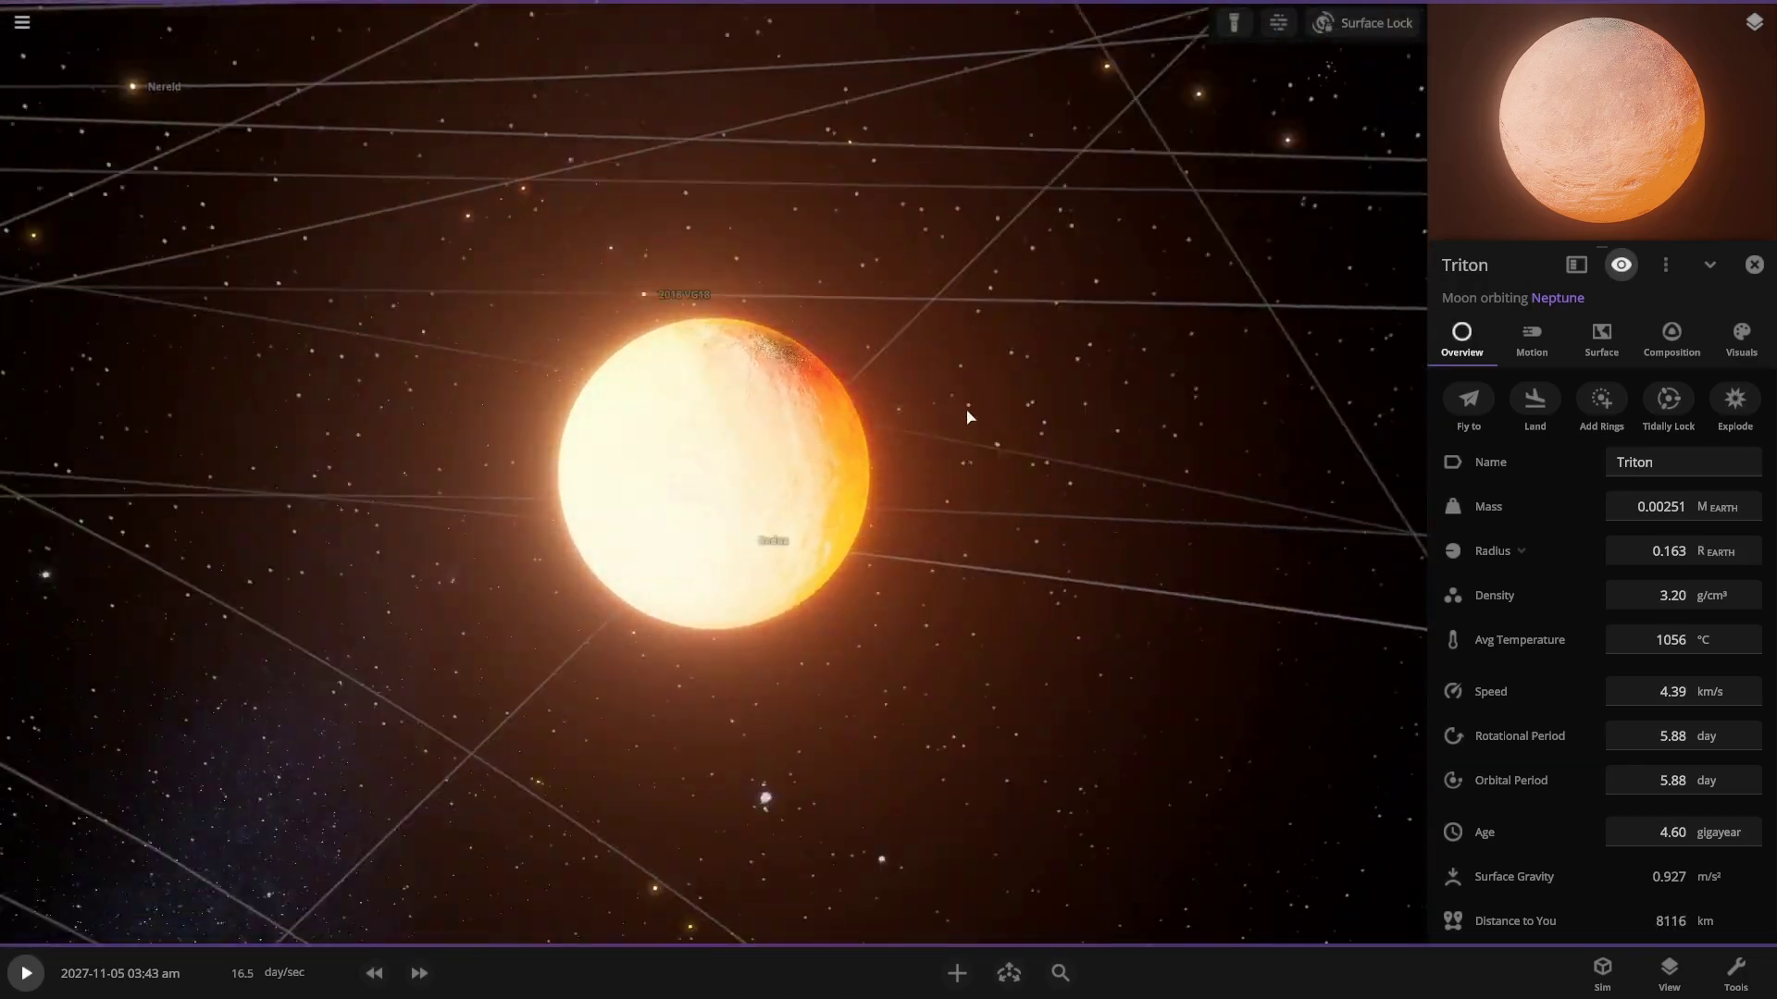
{"action": "right_click_drag", "start_coordinate": [967, 417], "coordinate": [1040, 388]}
{"action": "left_click_drag", "start_coordinate": [1029, 384], "coordinate": [1096, 405]}
{"action": "scroll", "coordinate": [1064, 393], "scroll_direction": "down", "scroll_amount": 4}
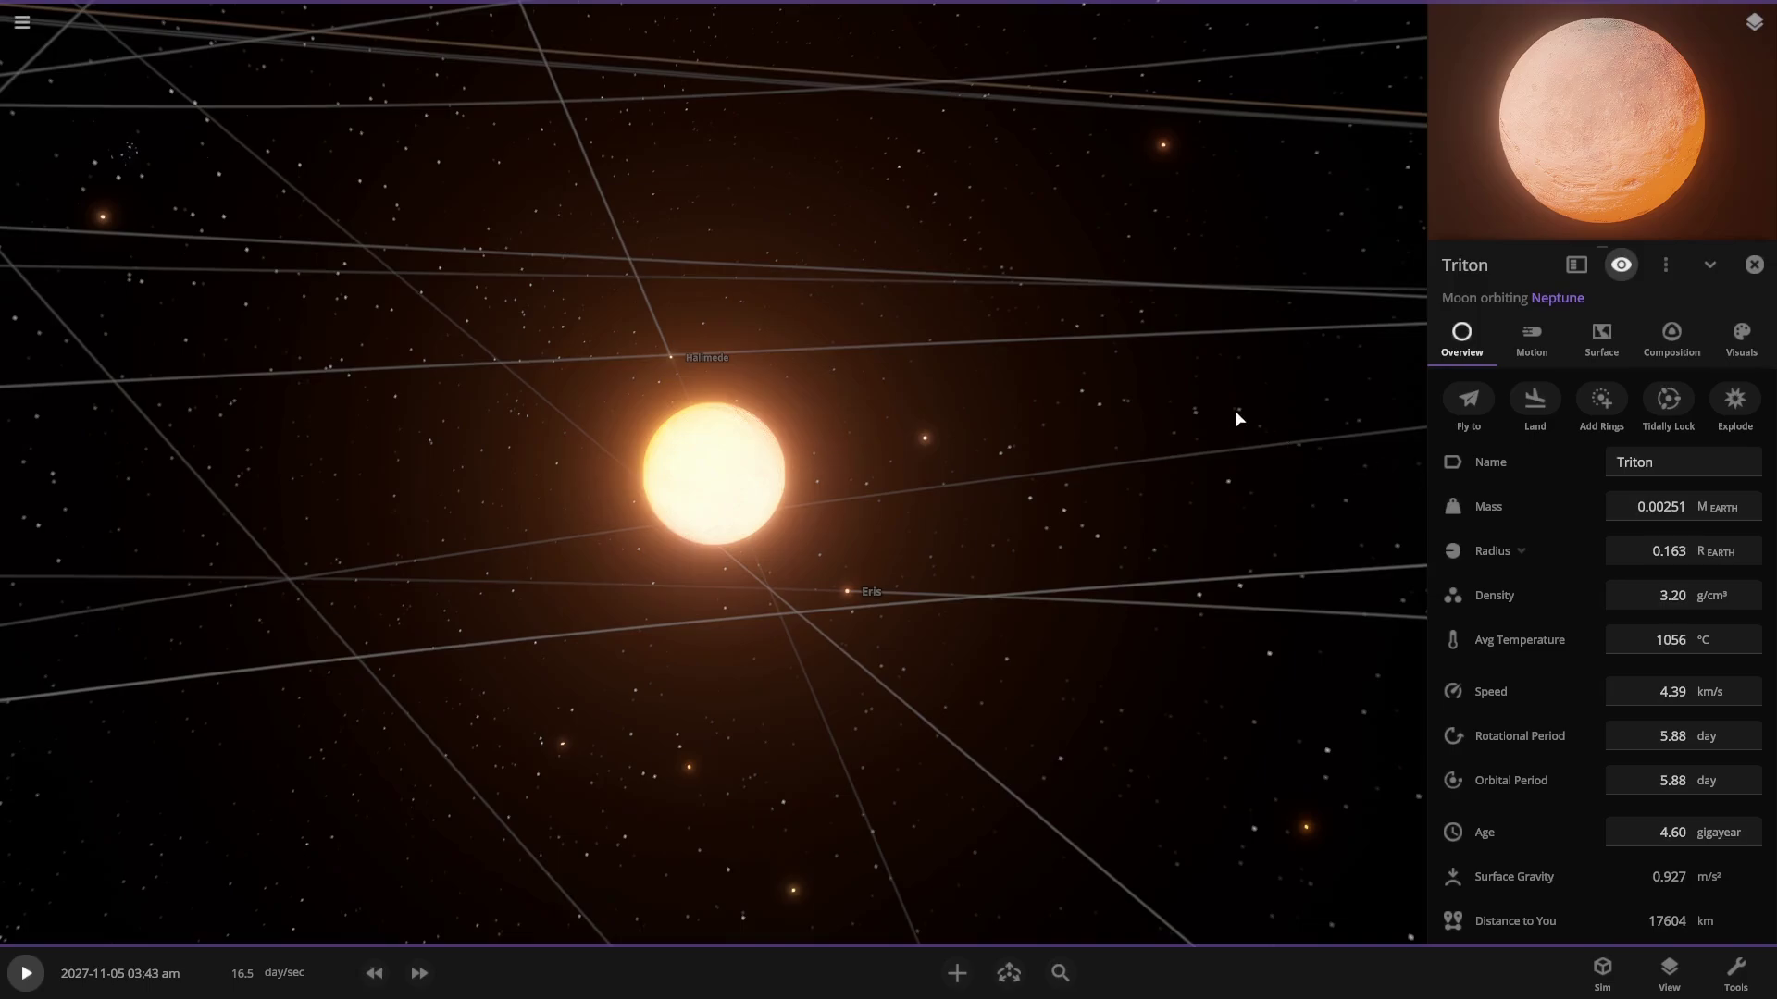
{"action": "scroll", "coordinate": [1238, 414], "scroll_direction": "up", "scroll_amount": 2}
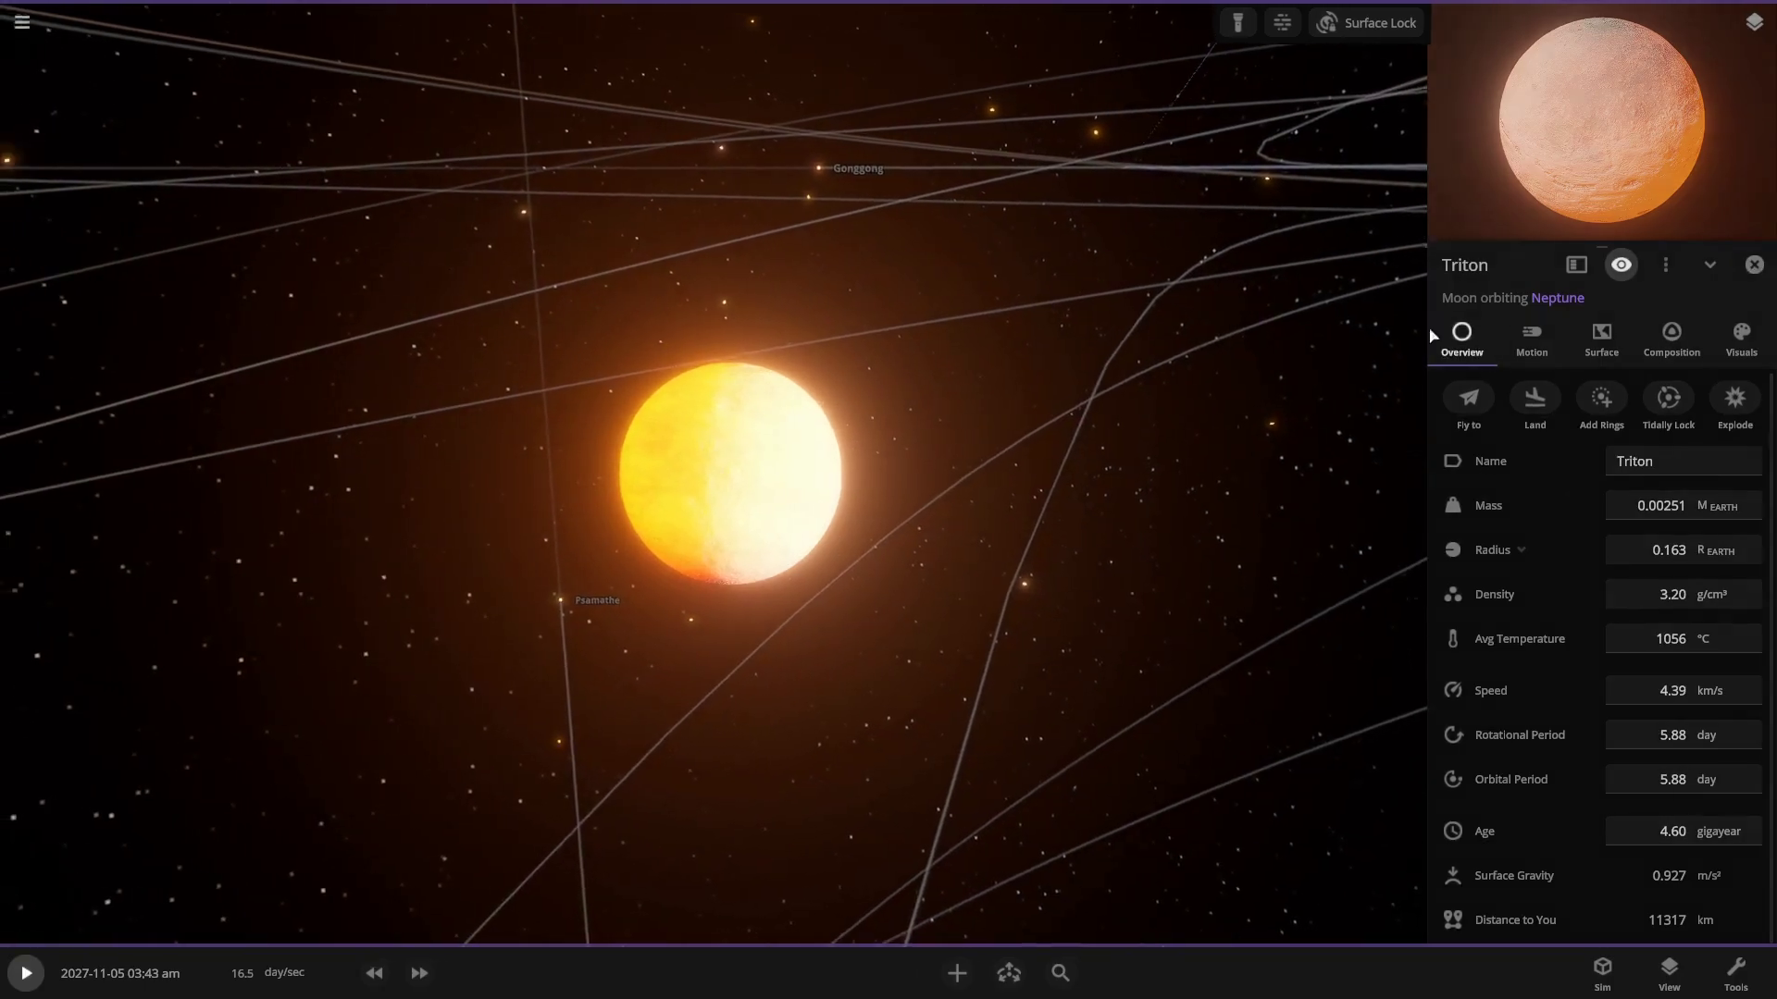
{"action": "left_click", "coordinate": [1754, 265]}
{"action": "scroll", "coordinate": [1305, 365], "scroll_direction": "down", "scroll_amount": 5}
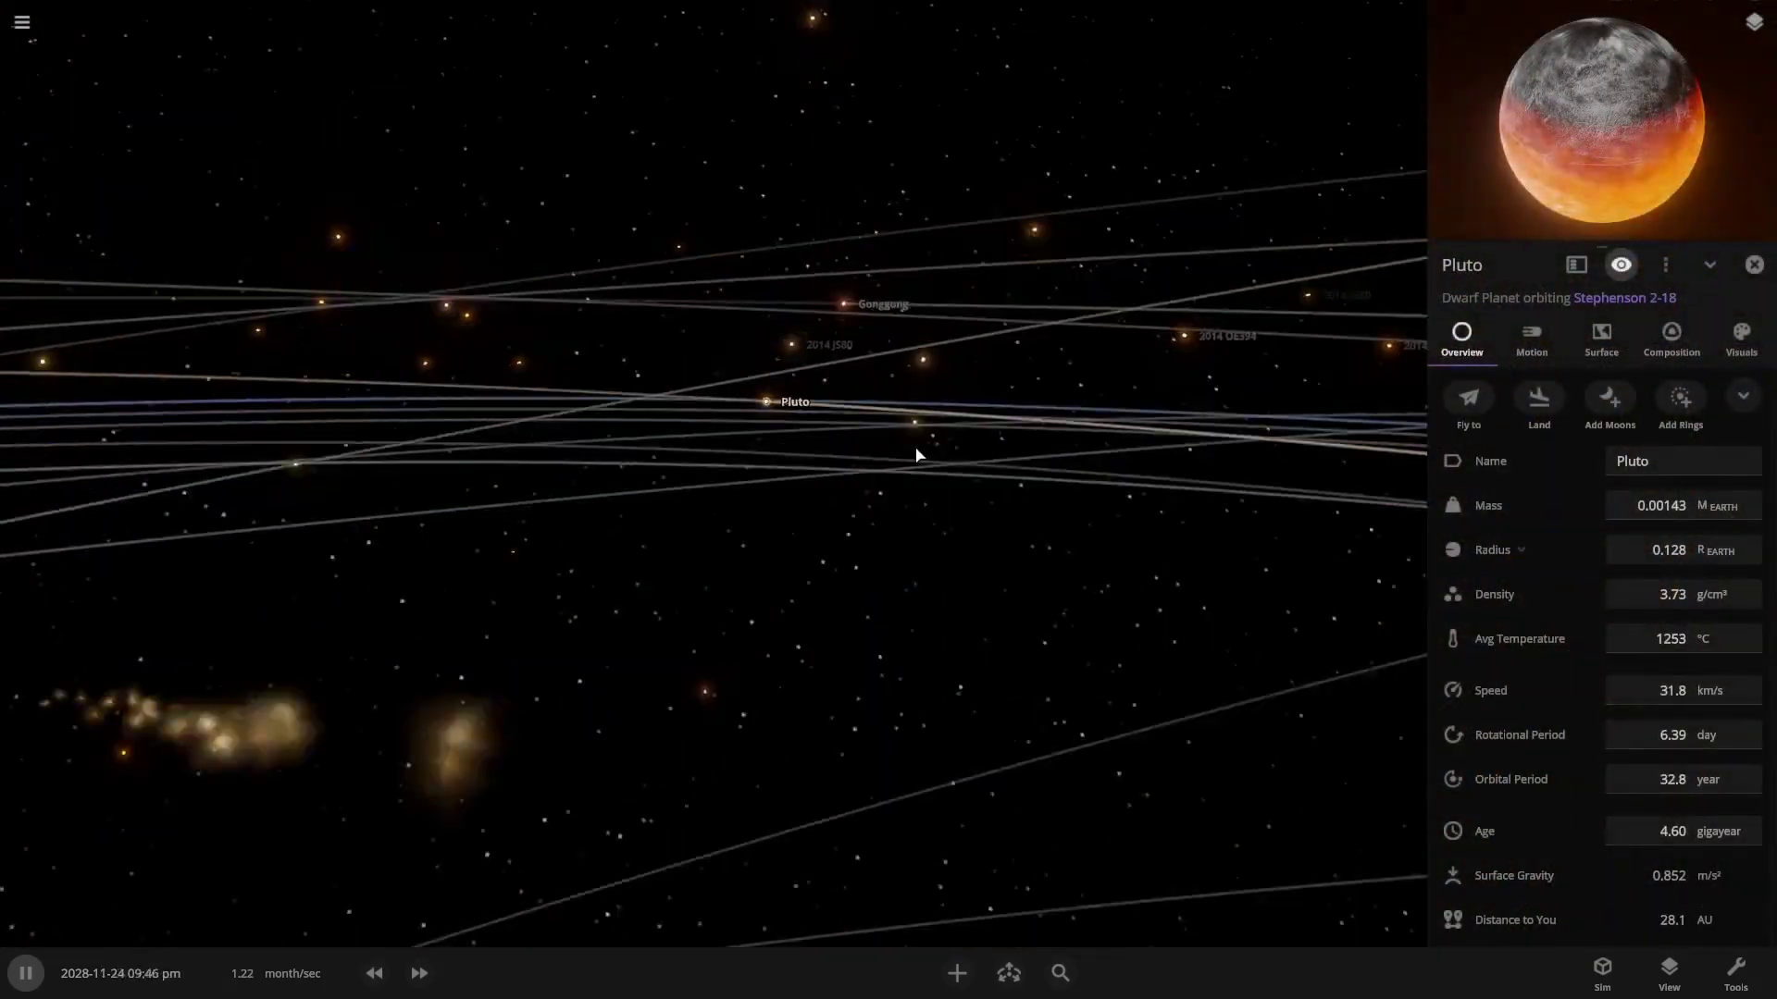
- Zoom and orbit around Pluto at 1284 °C, then pause and view the whole Stephenson 2-18 system
{"action": "scroll", "coordinate": [916, 456], "scroll_direction": "up", "scroll_amount": 10}
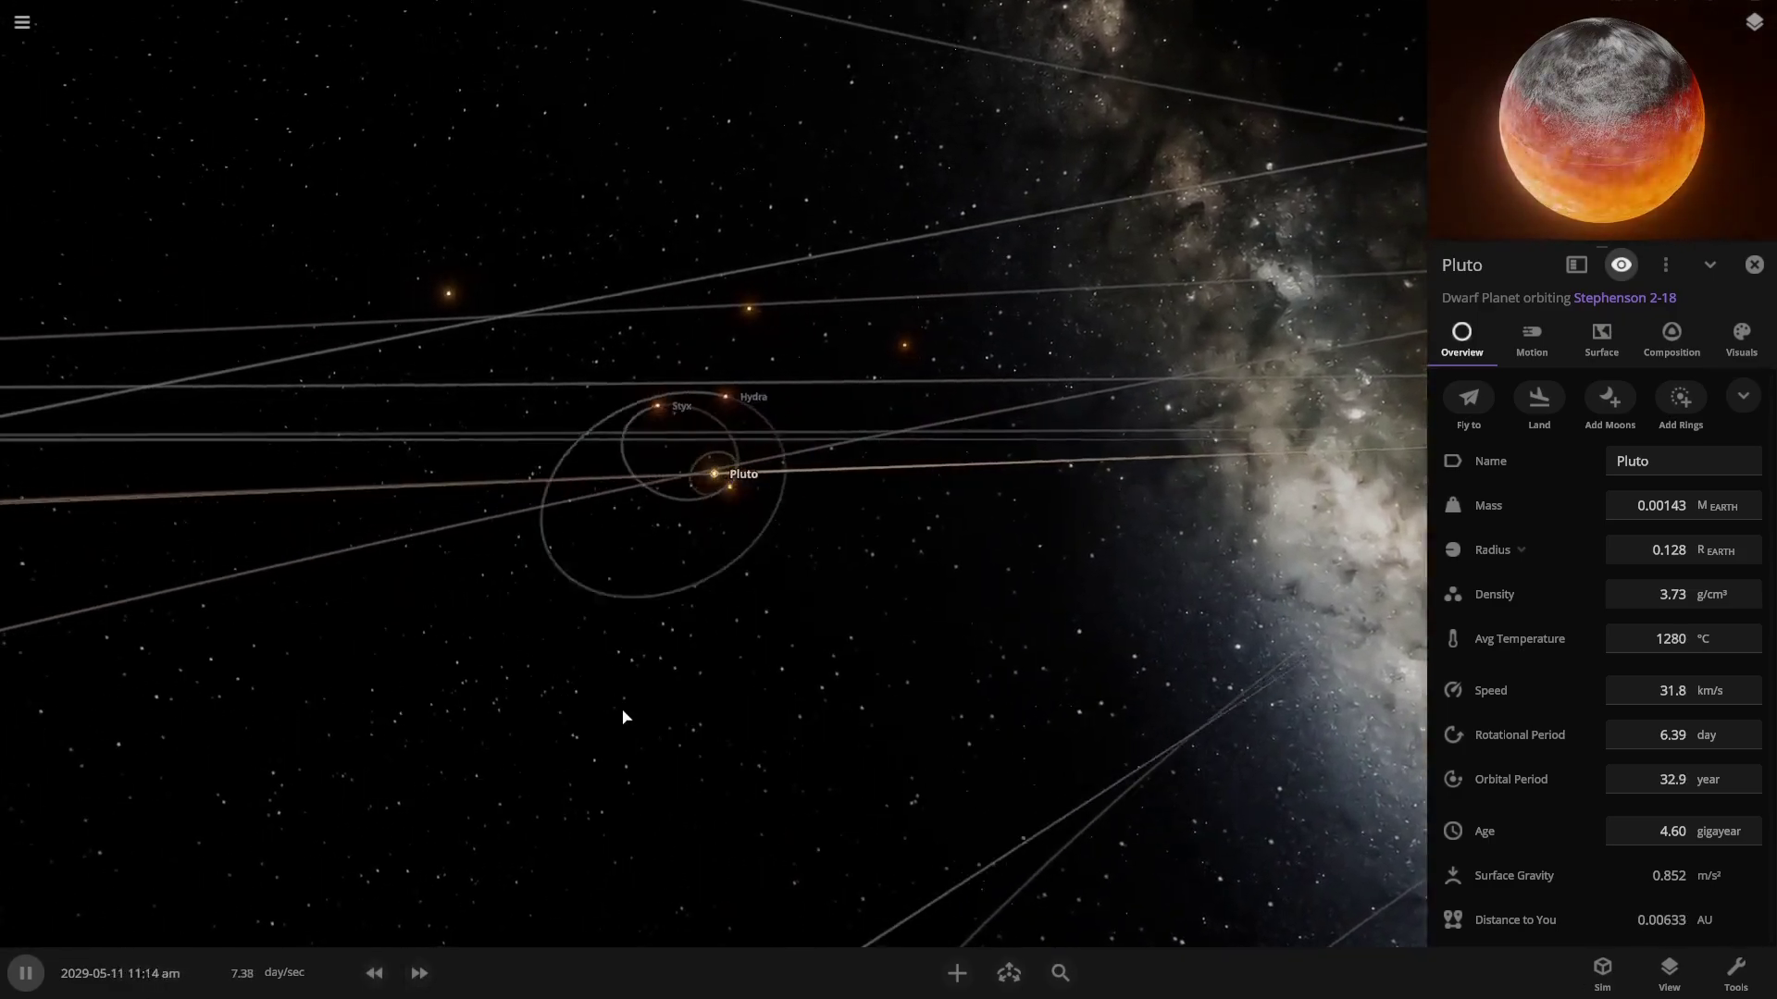
{"action": "scroll", "coordinate": [623, 717], "scroll_direction": "up", "scroll_amount": 2}
{"action": "left_click_drag", "start_coordinate": [622, 717], "coordinate": [421, 710]}
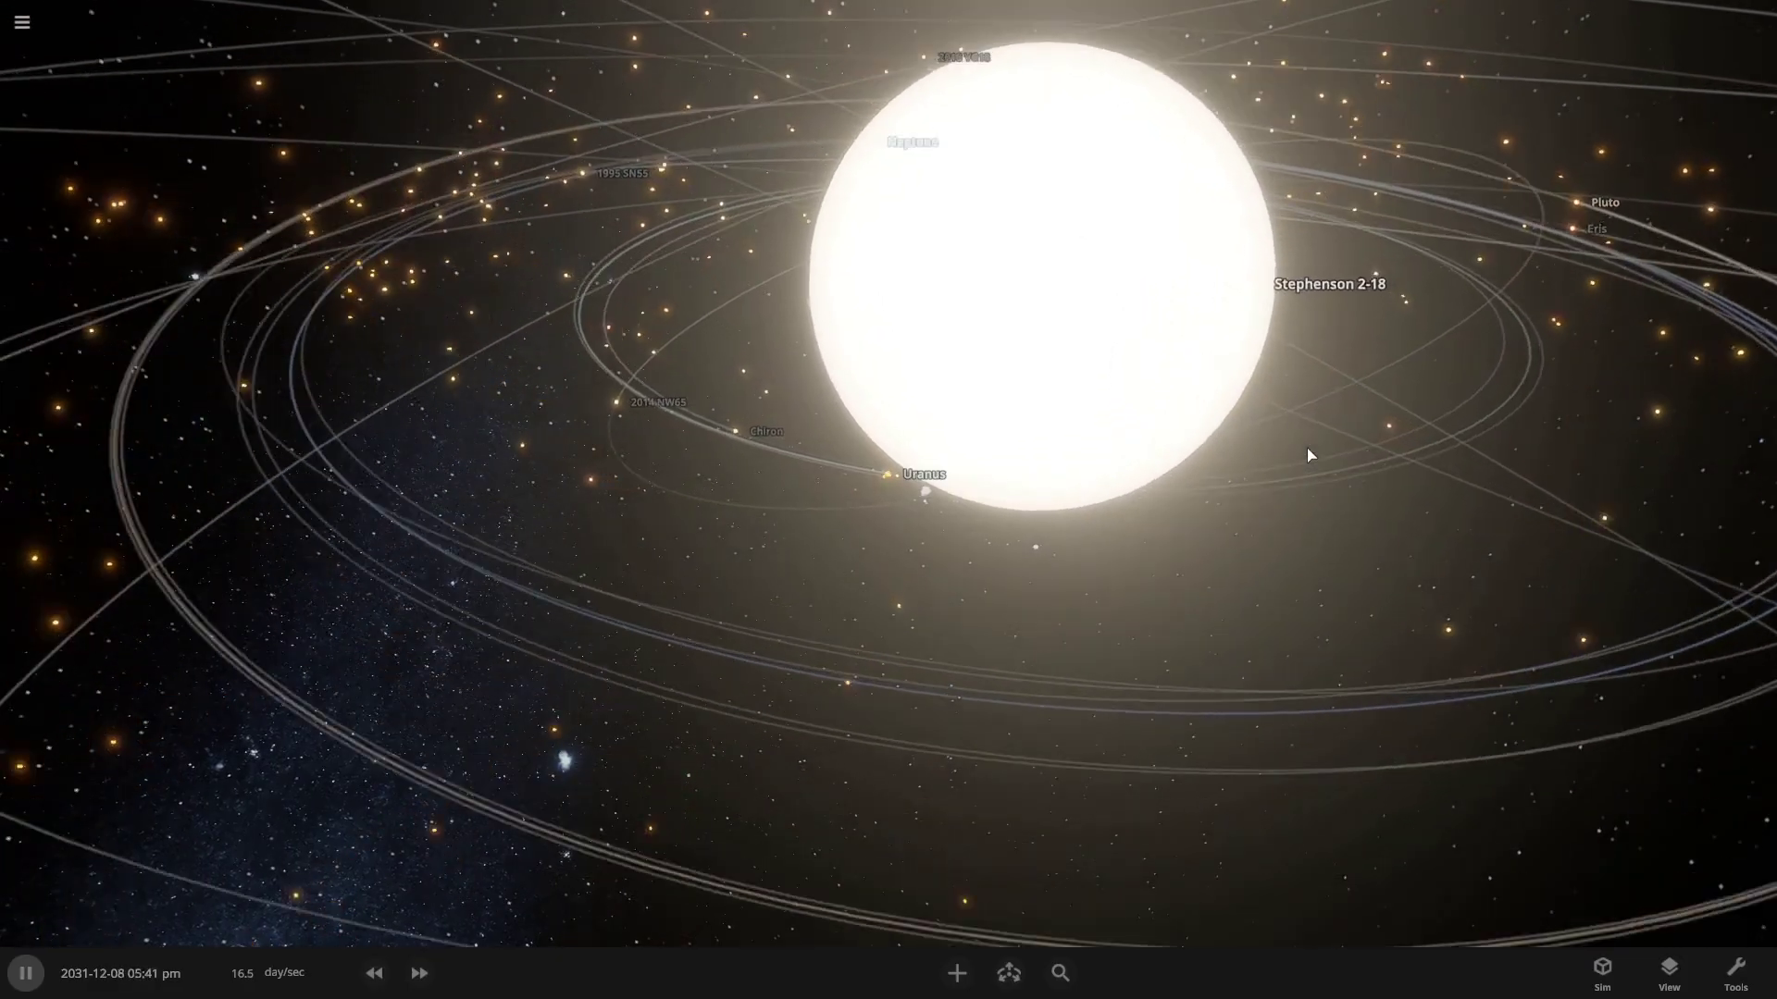
{"action": "left_click", "coordinate": [26, 981]}
{"action": "scroll", "coordinate": [802, 565], "scroll_direction": "down", "scroll_amount": 5}
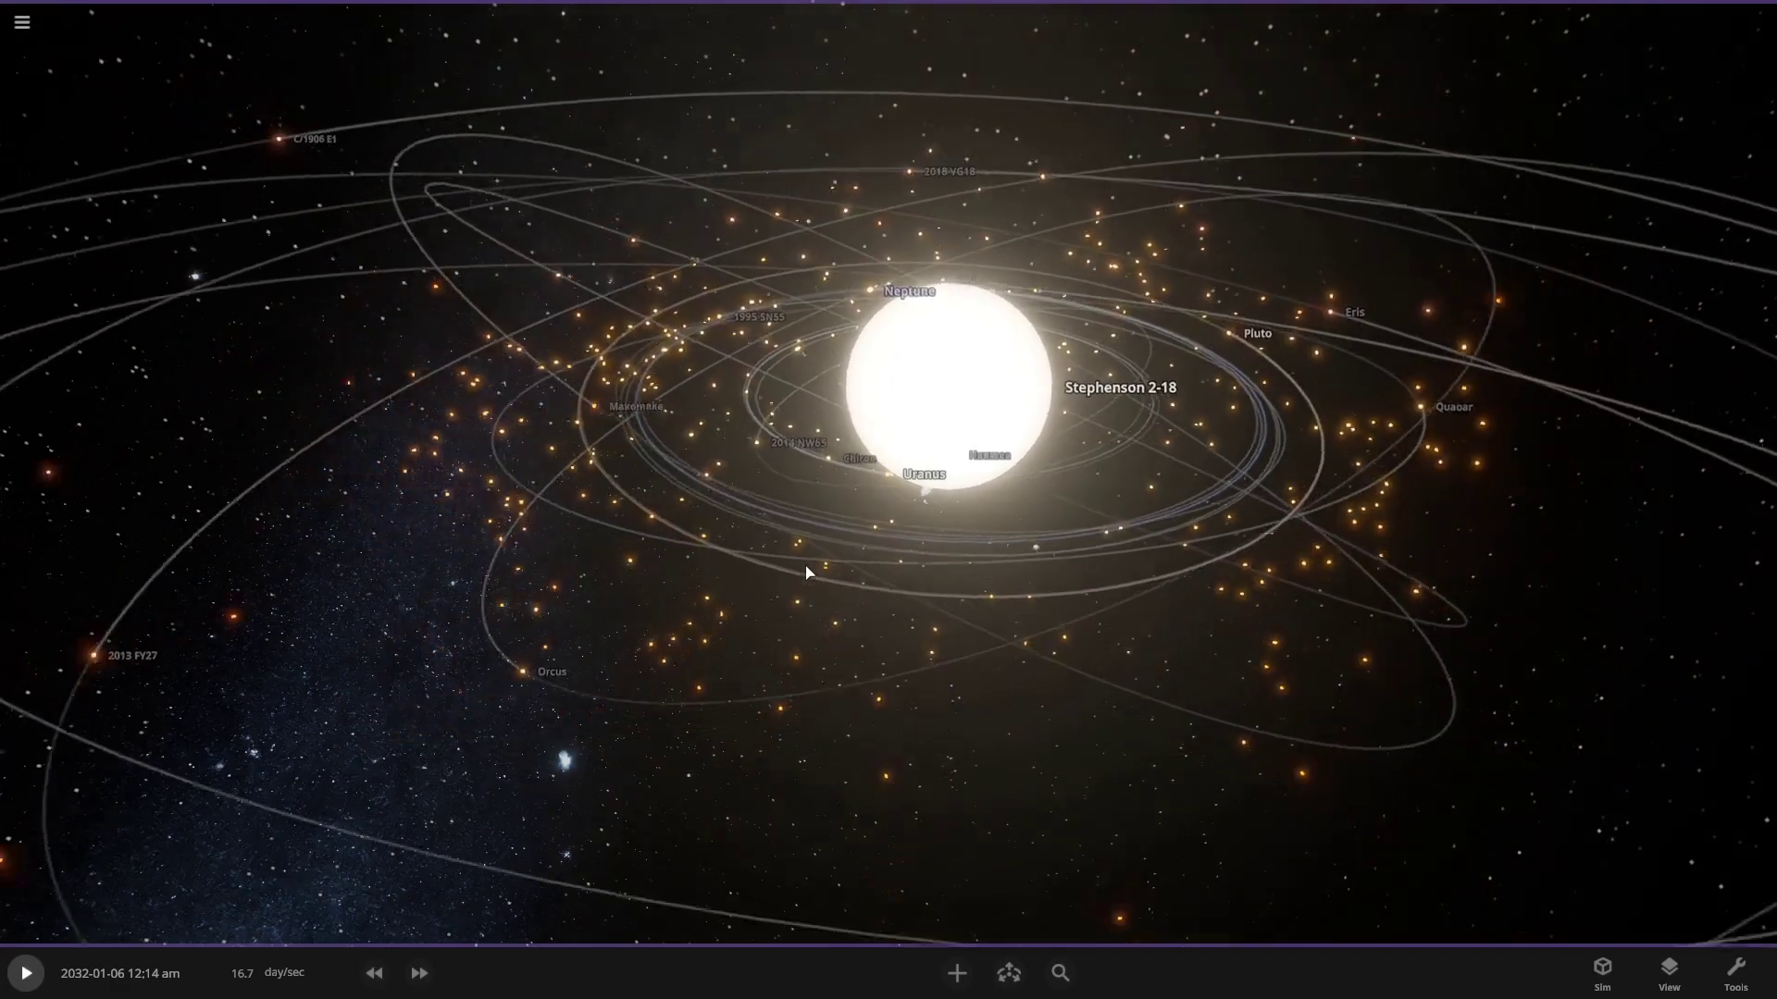
{"action": "left_click_drag", "start_coordinate": [804, 566], "coordinate": [838, 611]}
{"action": "scroll", "coordinate": [842, 618], "scroll_direction": "up", "scroll_amount": 5}
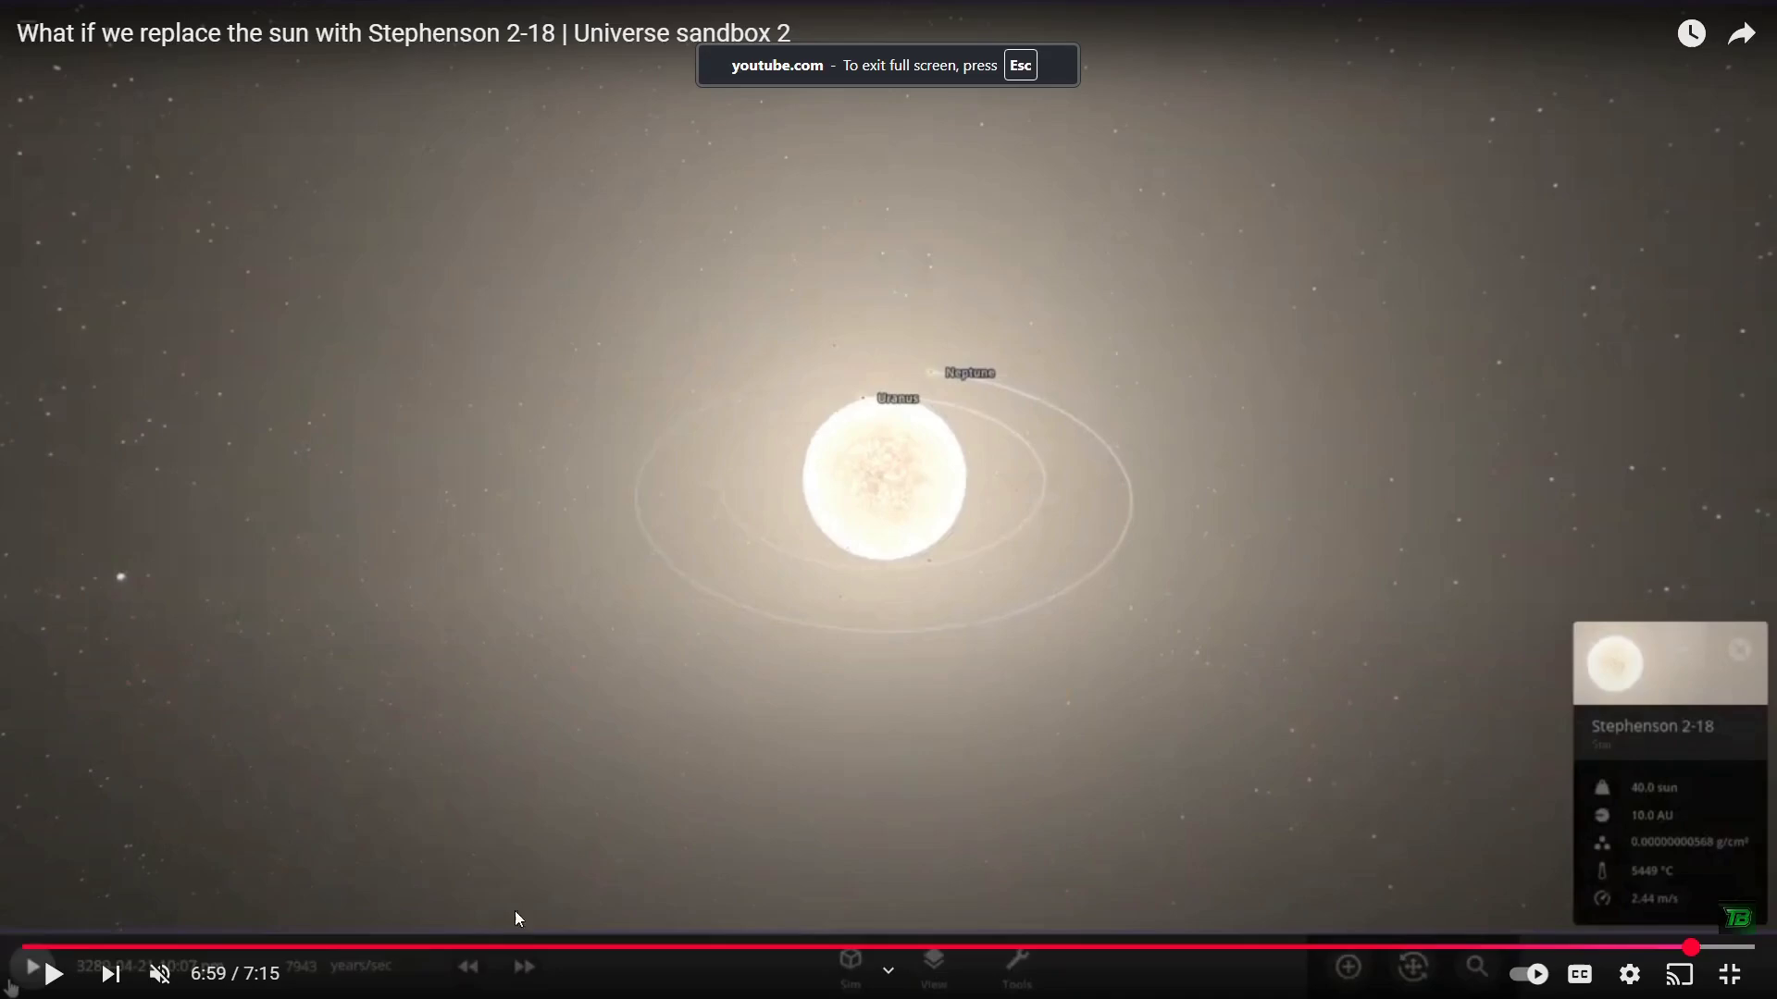
- Rewind the reference video to the molten Pluto near 1:51, pause it, and exit full screen
{"action": "left_click", "coordinate": [345, 946]}
{"action": "left_click", "coordinate": [752, 766]}
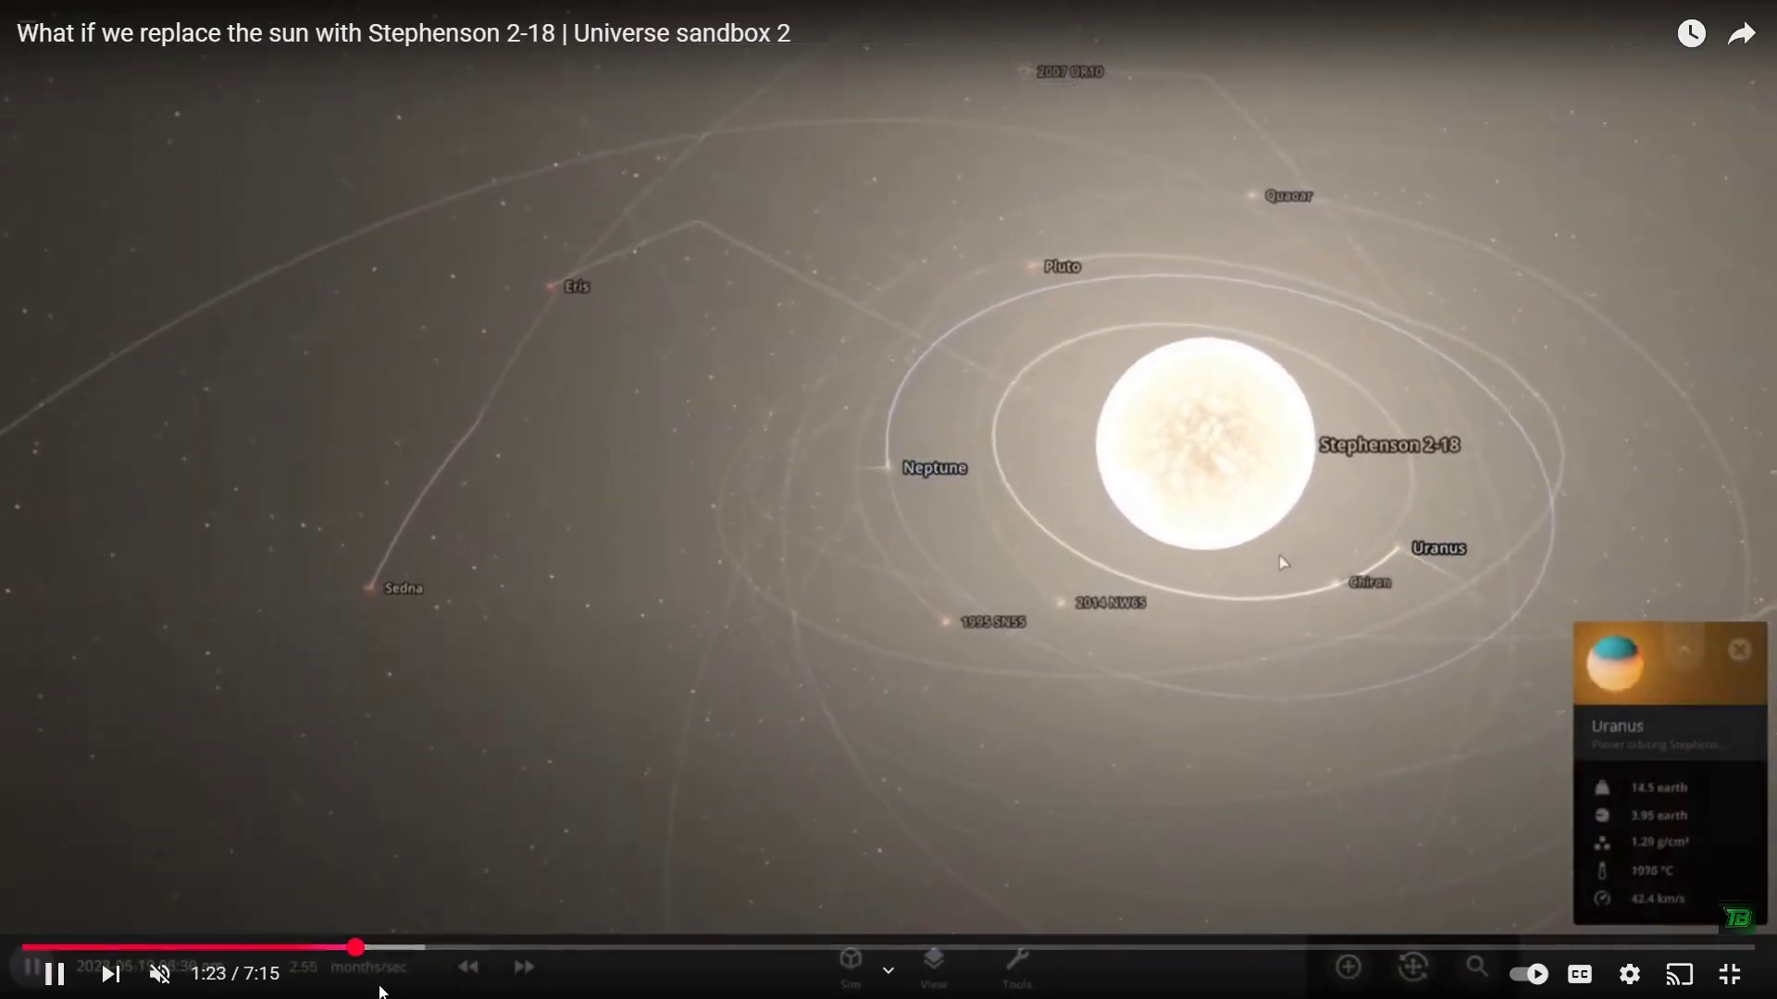
{"action": "left_click", "coordinate": [449, 958]}
{"action": "left_click_drag", "start_coordinate": [449, 958], "coordinate": [467, 958]}
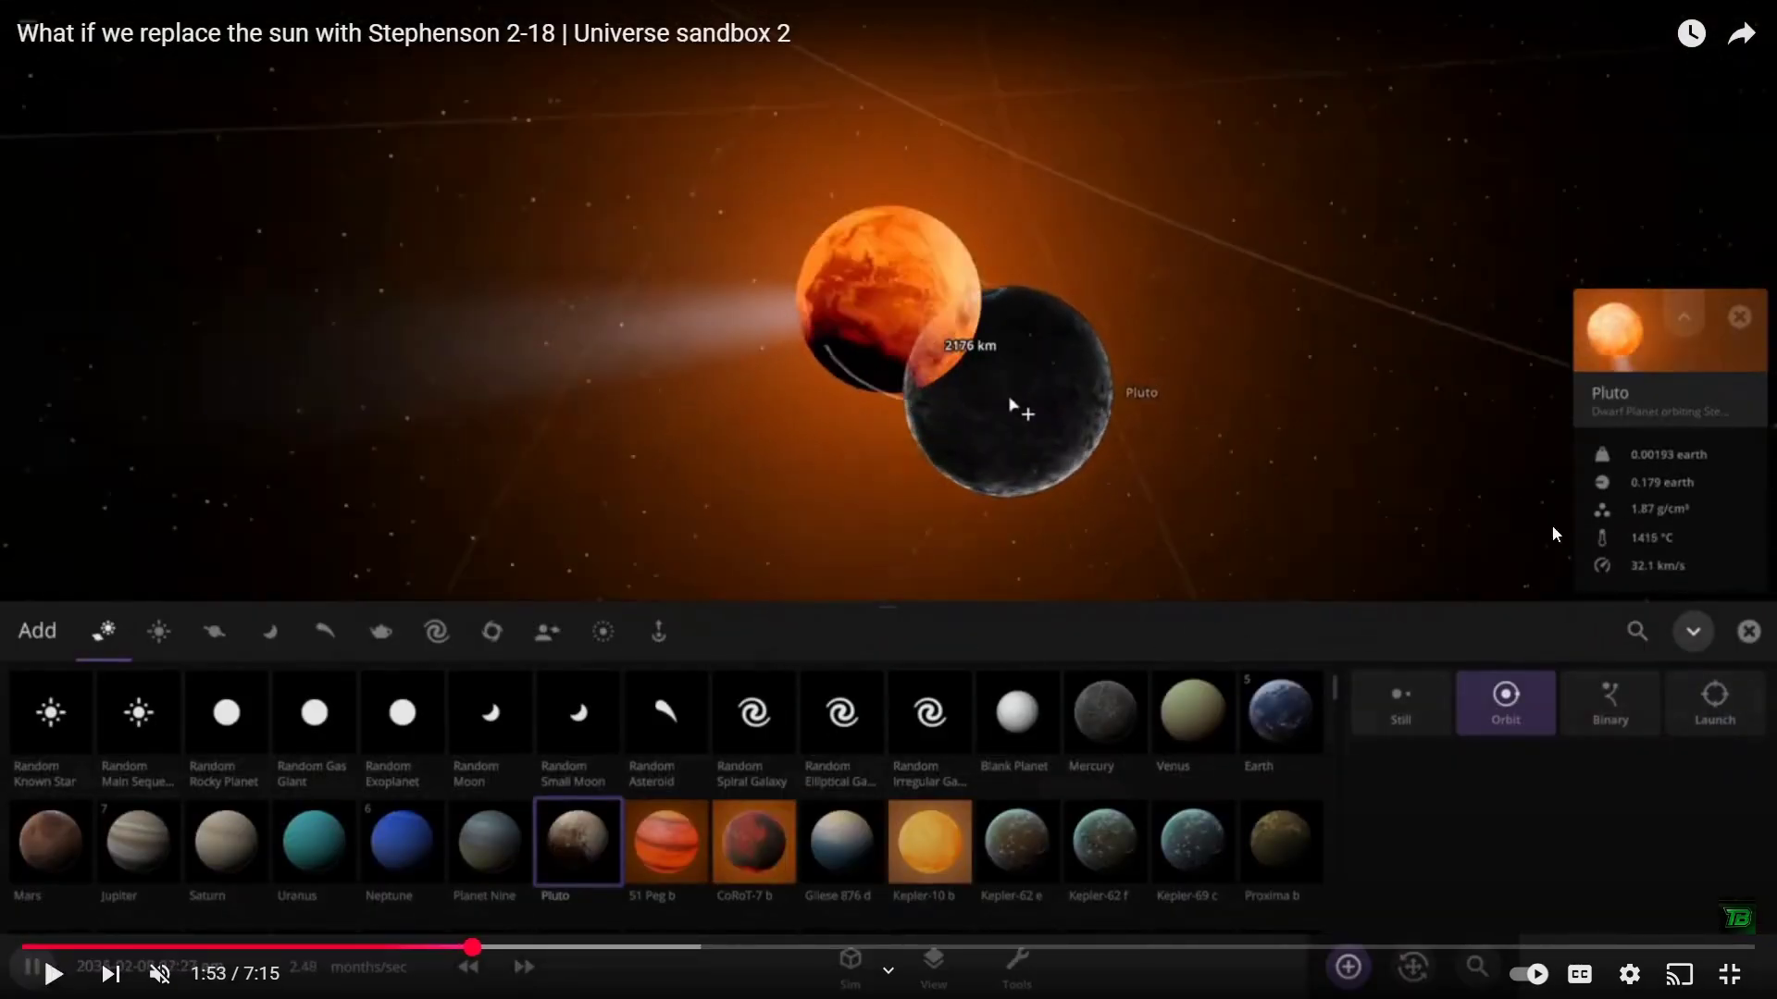
{"action": "left_click", "coordinate": [1373, 568]}
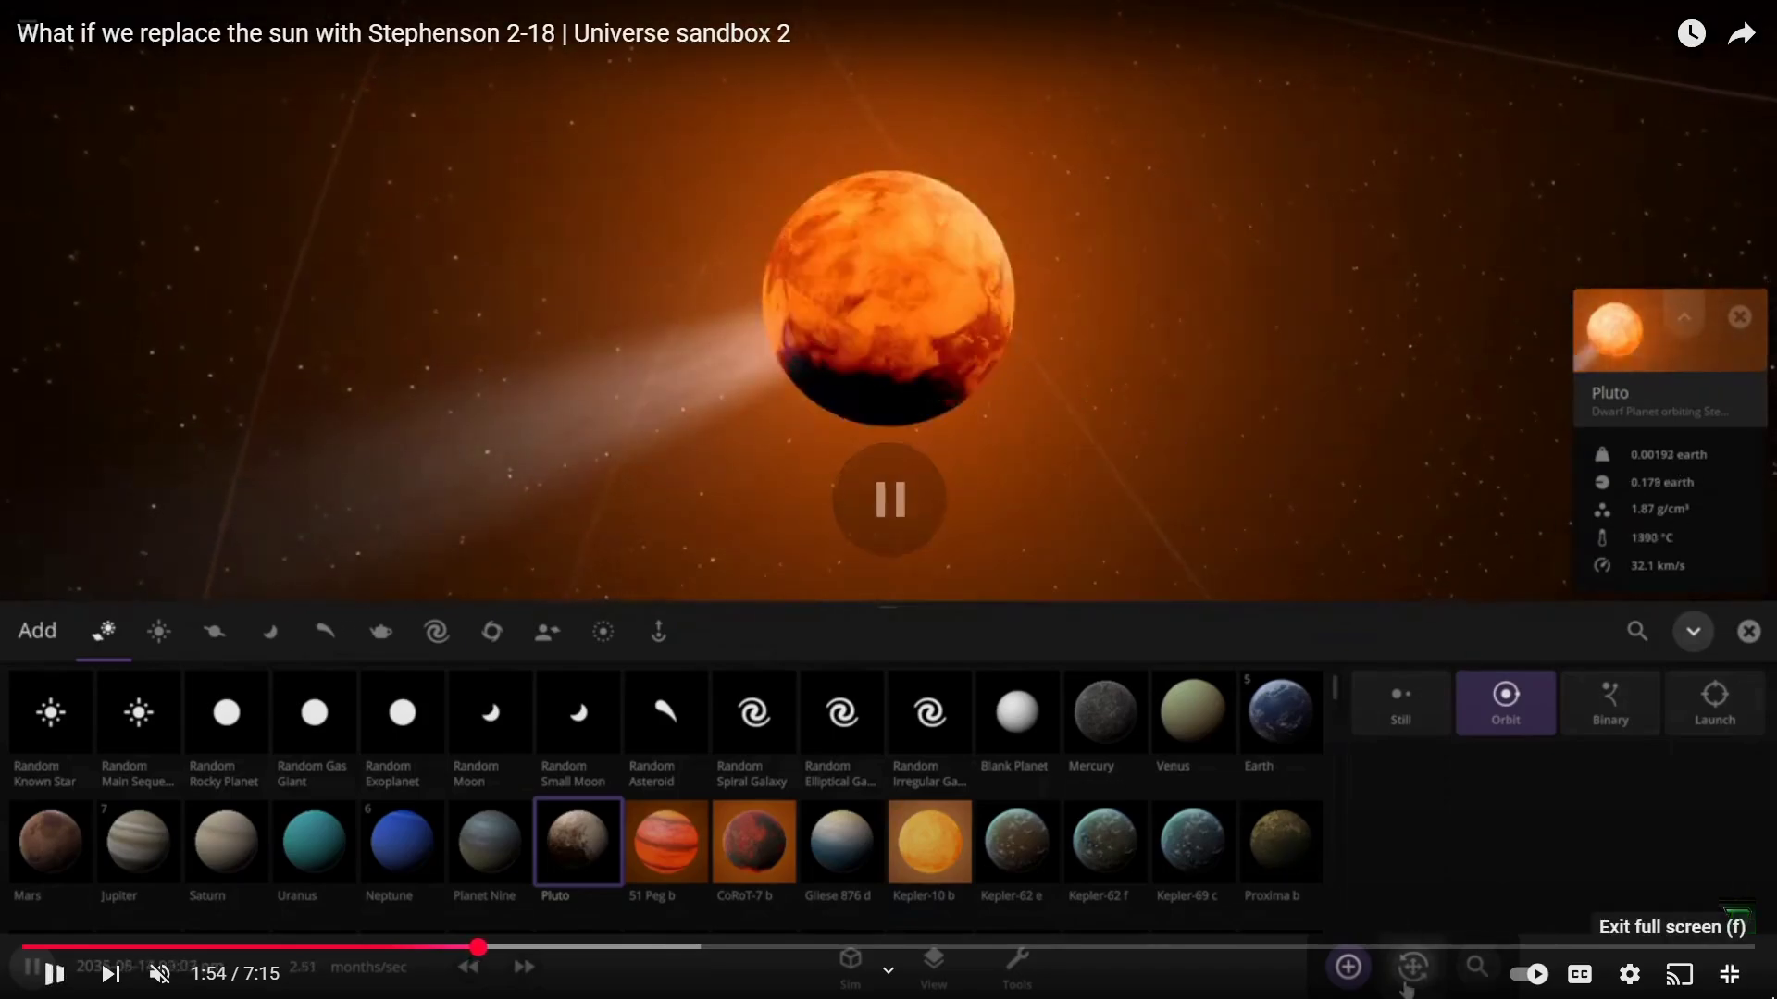
{"action": "left_click", "coordinate": [1729, 975]}
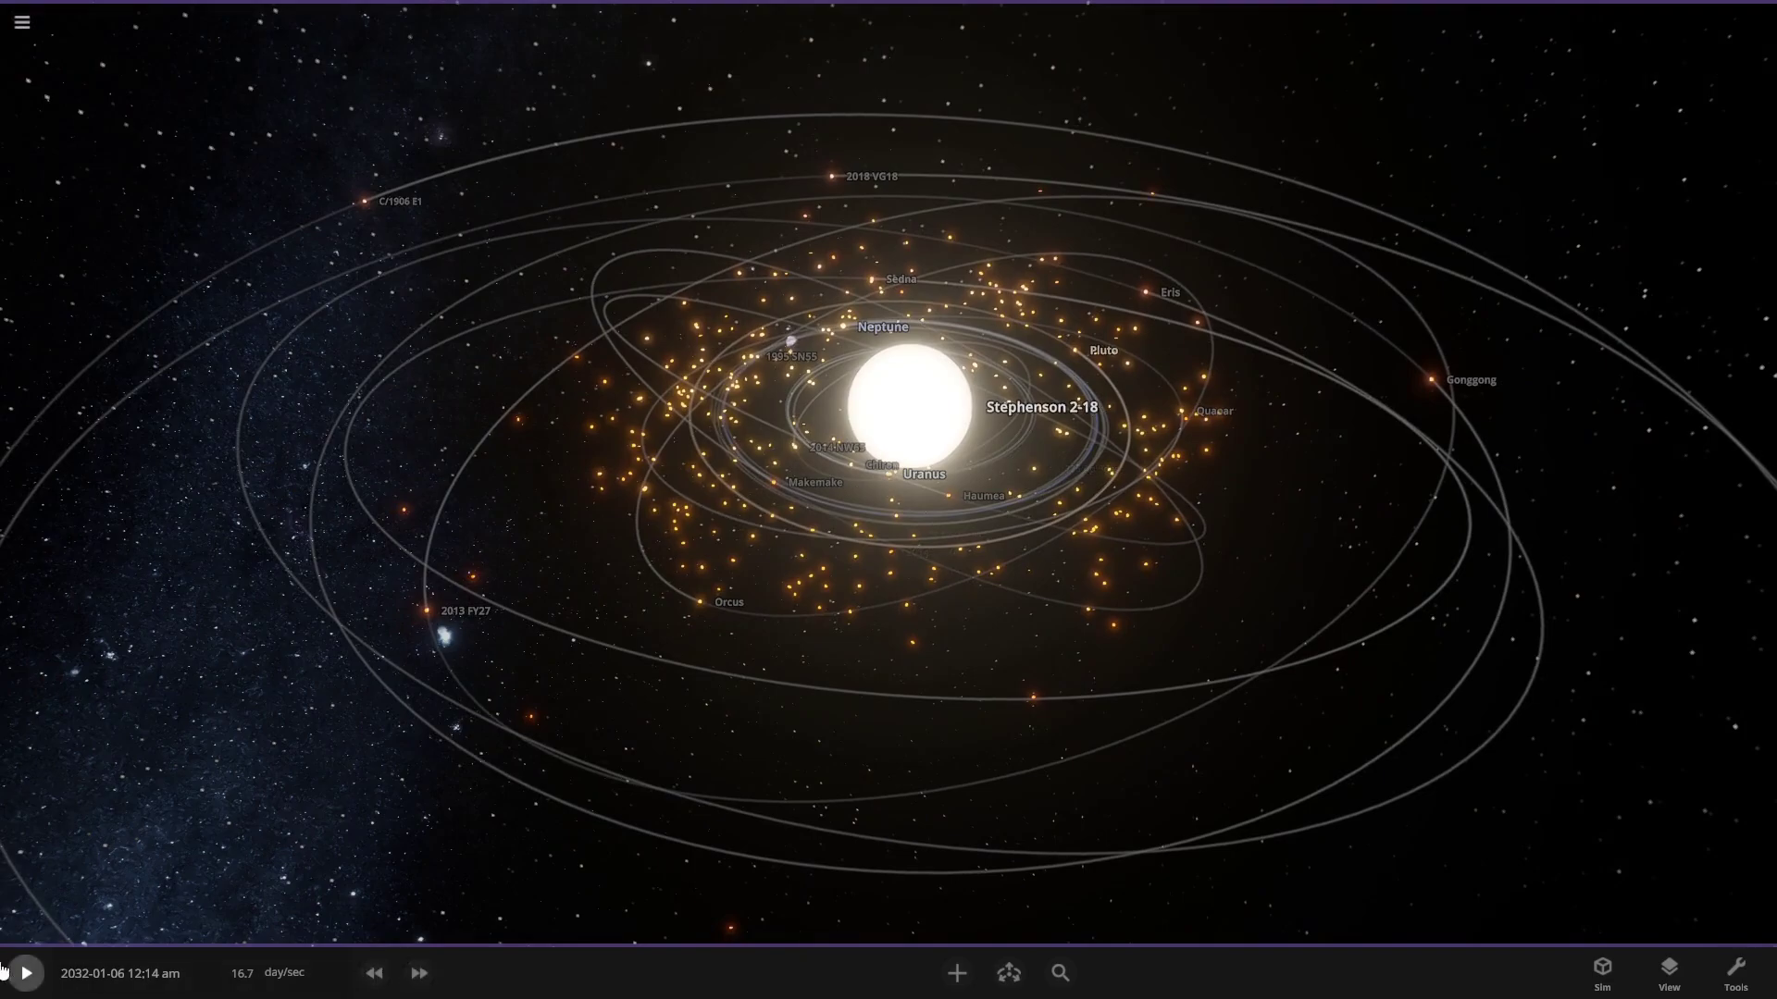
- Run the simulation at 2.34 month/sec and check, then close, Caliban's and asteroid 2014 CN23's details
{"action": "left_click", "coordinate": [419, 972]}
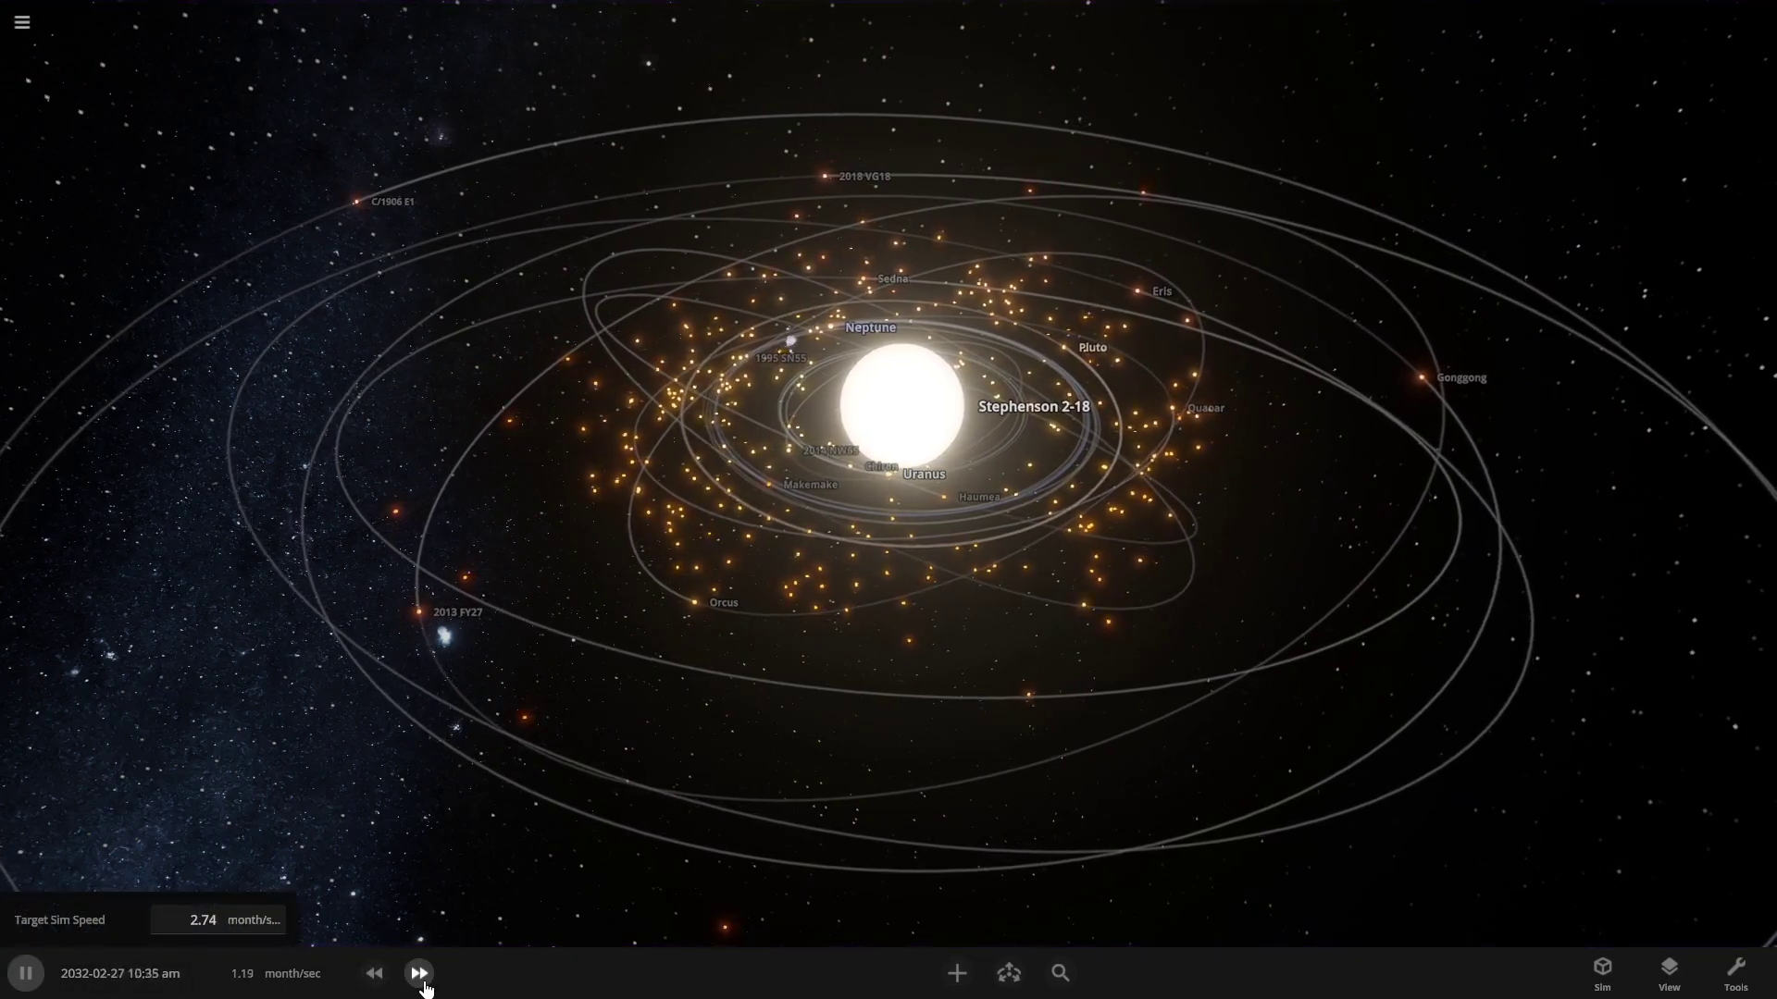
{"action": "left_click", "coordinate": [419, 973]}
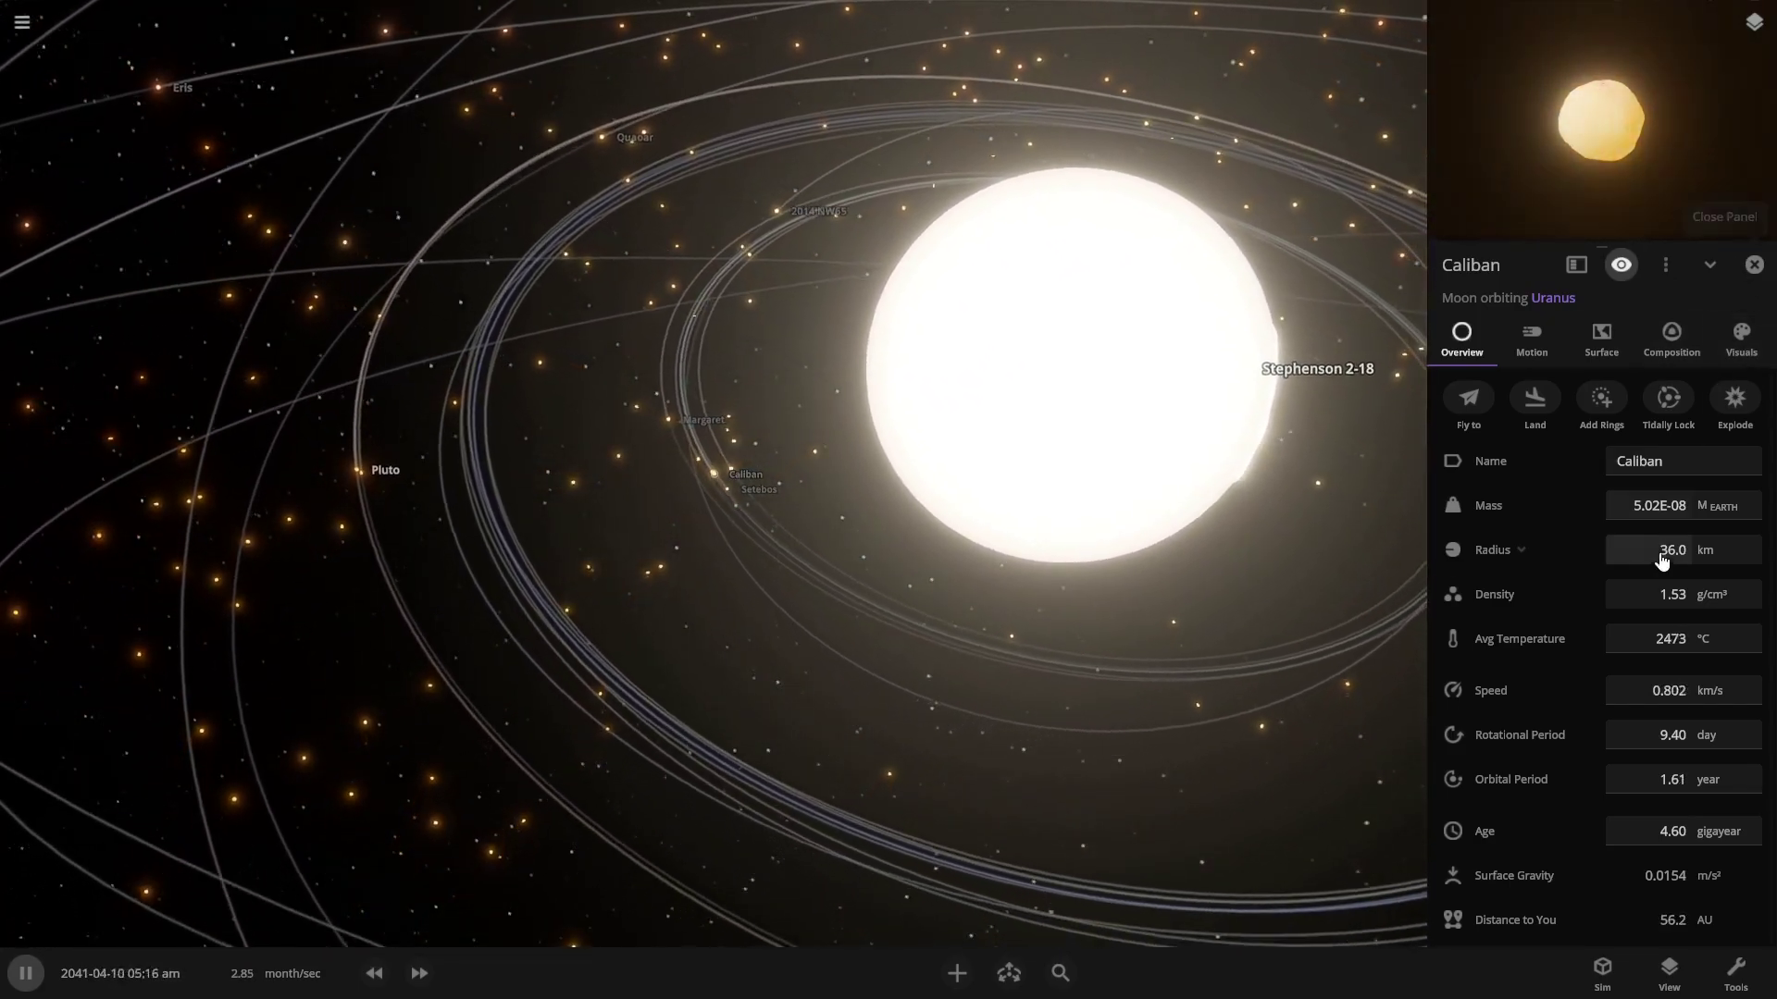
{"action": "left_click", "coordinate": [1755, 267]}
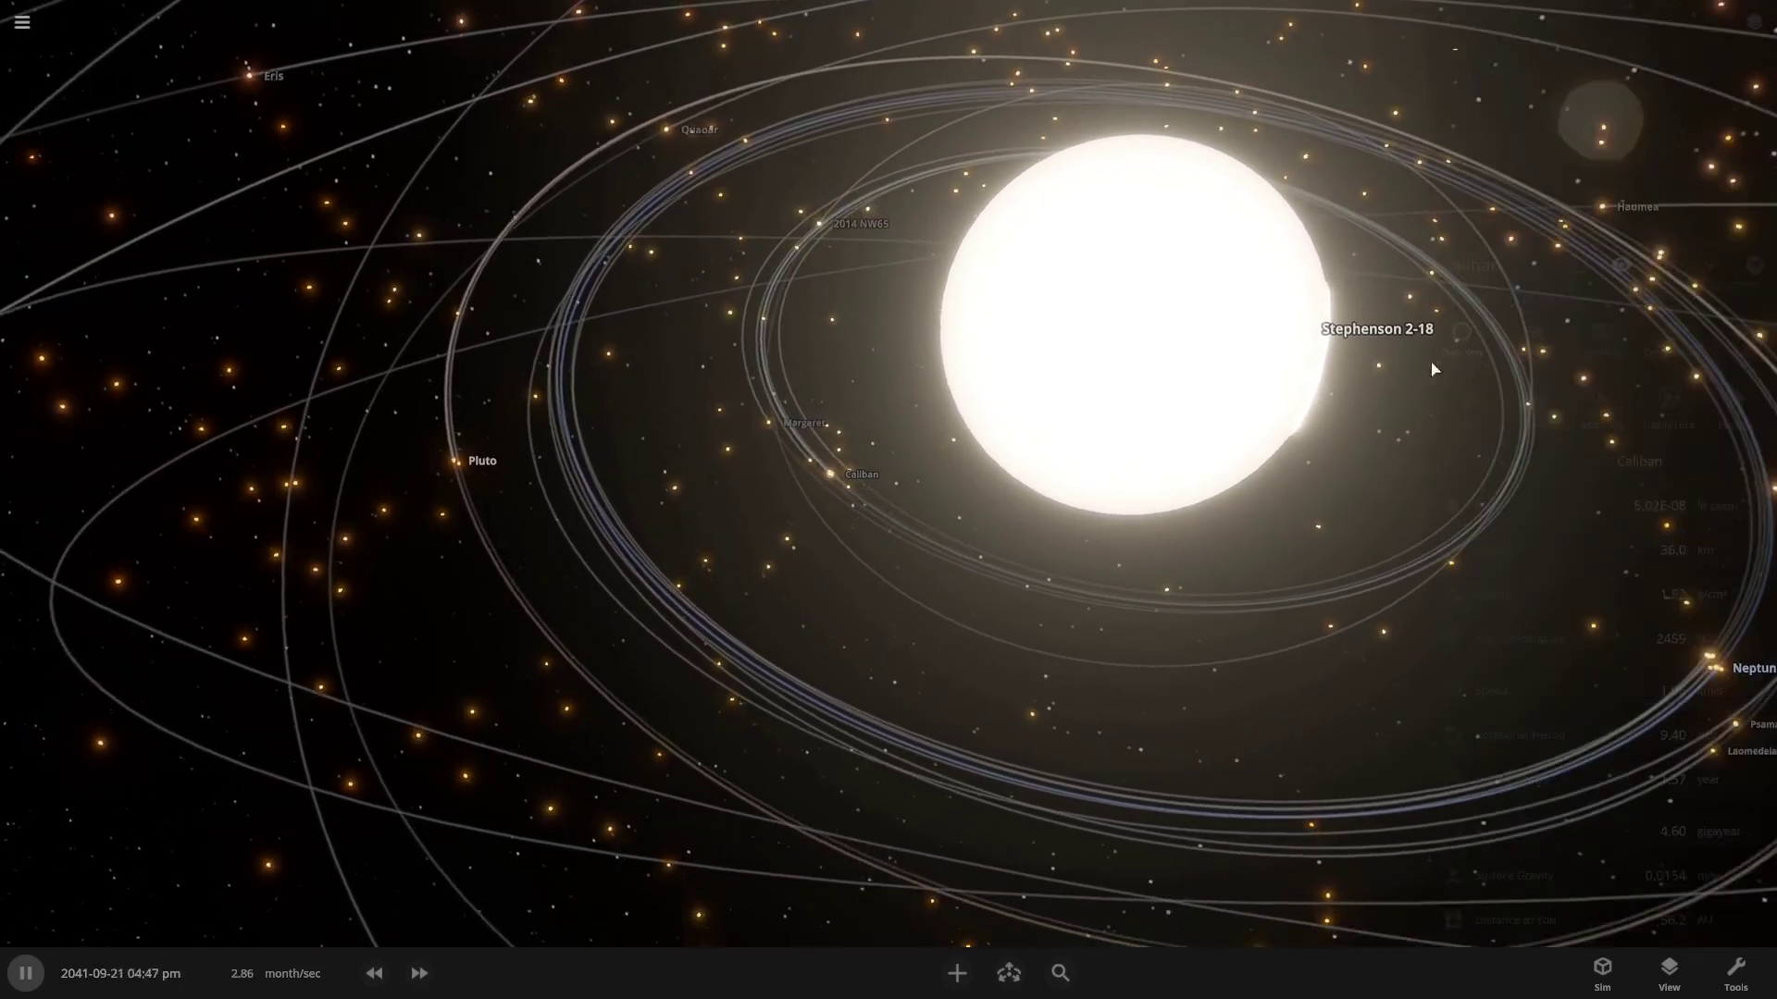
{"action": "left_click", "coordinate": [862, 331]}
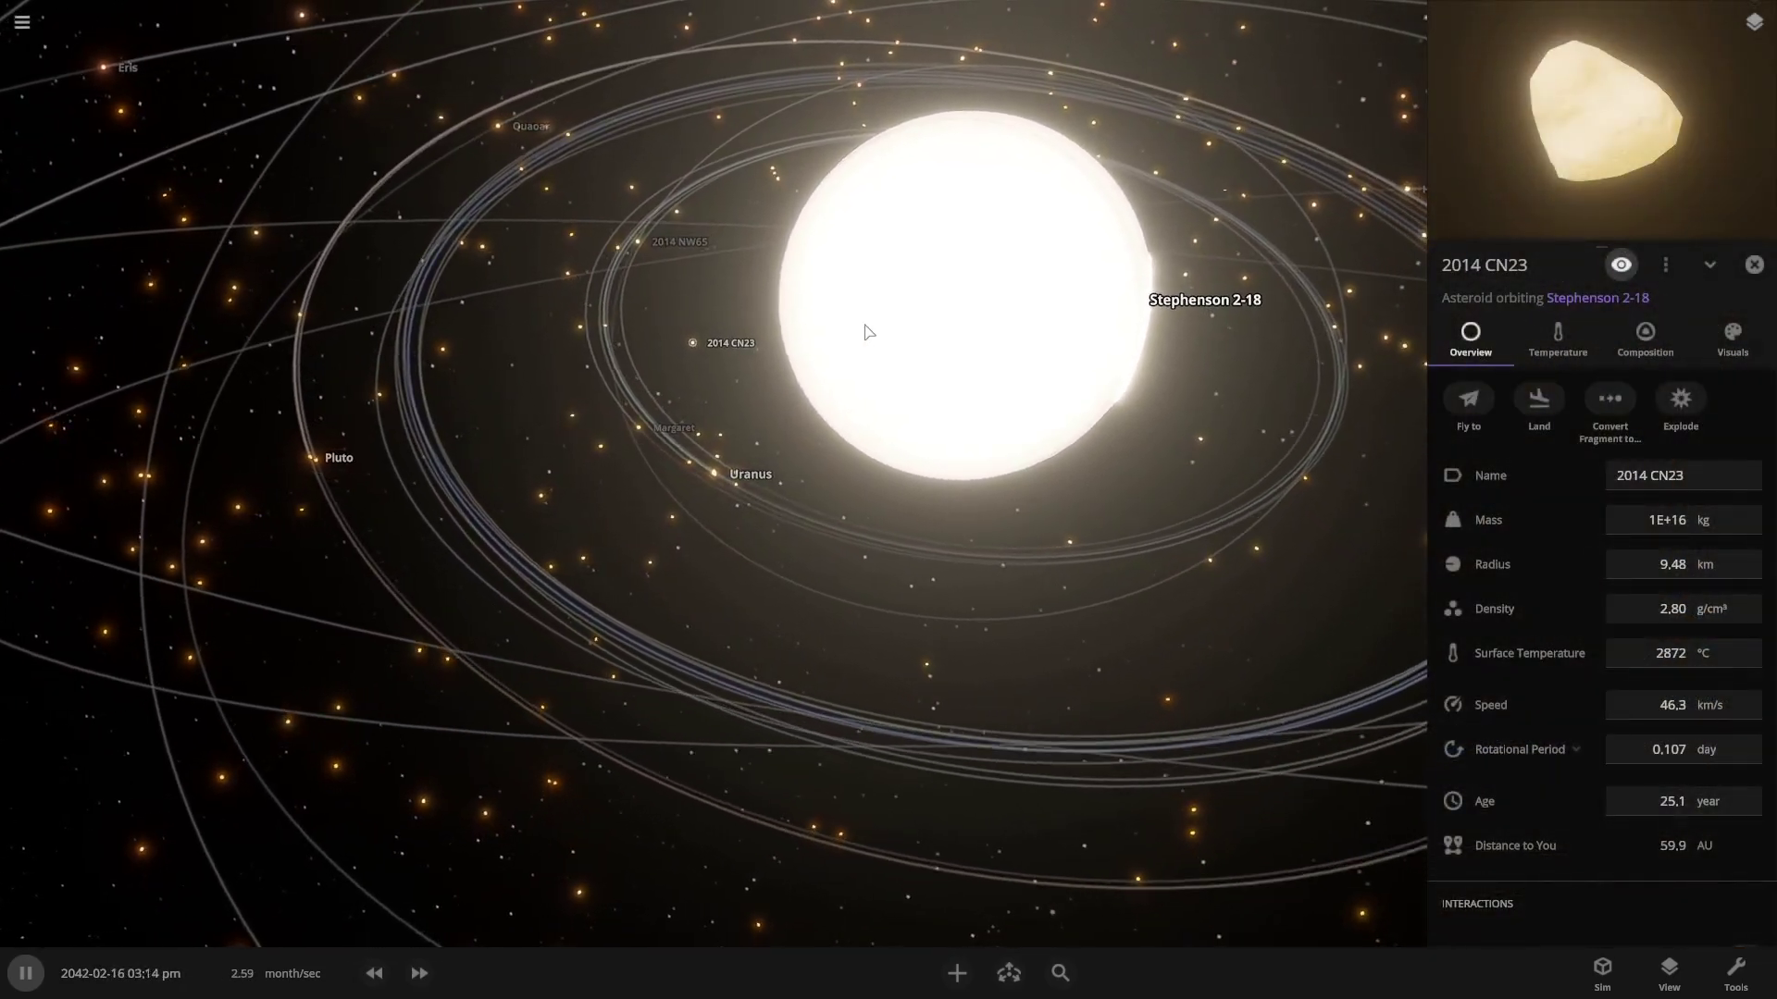
{"action": "left_click", "coordinate": [1754, 266]}
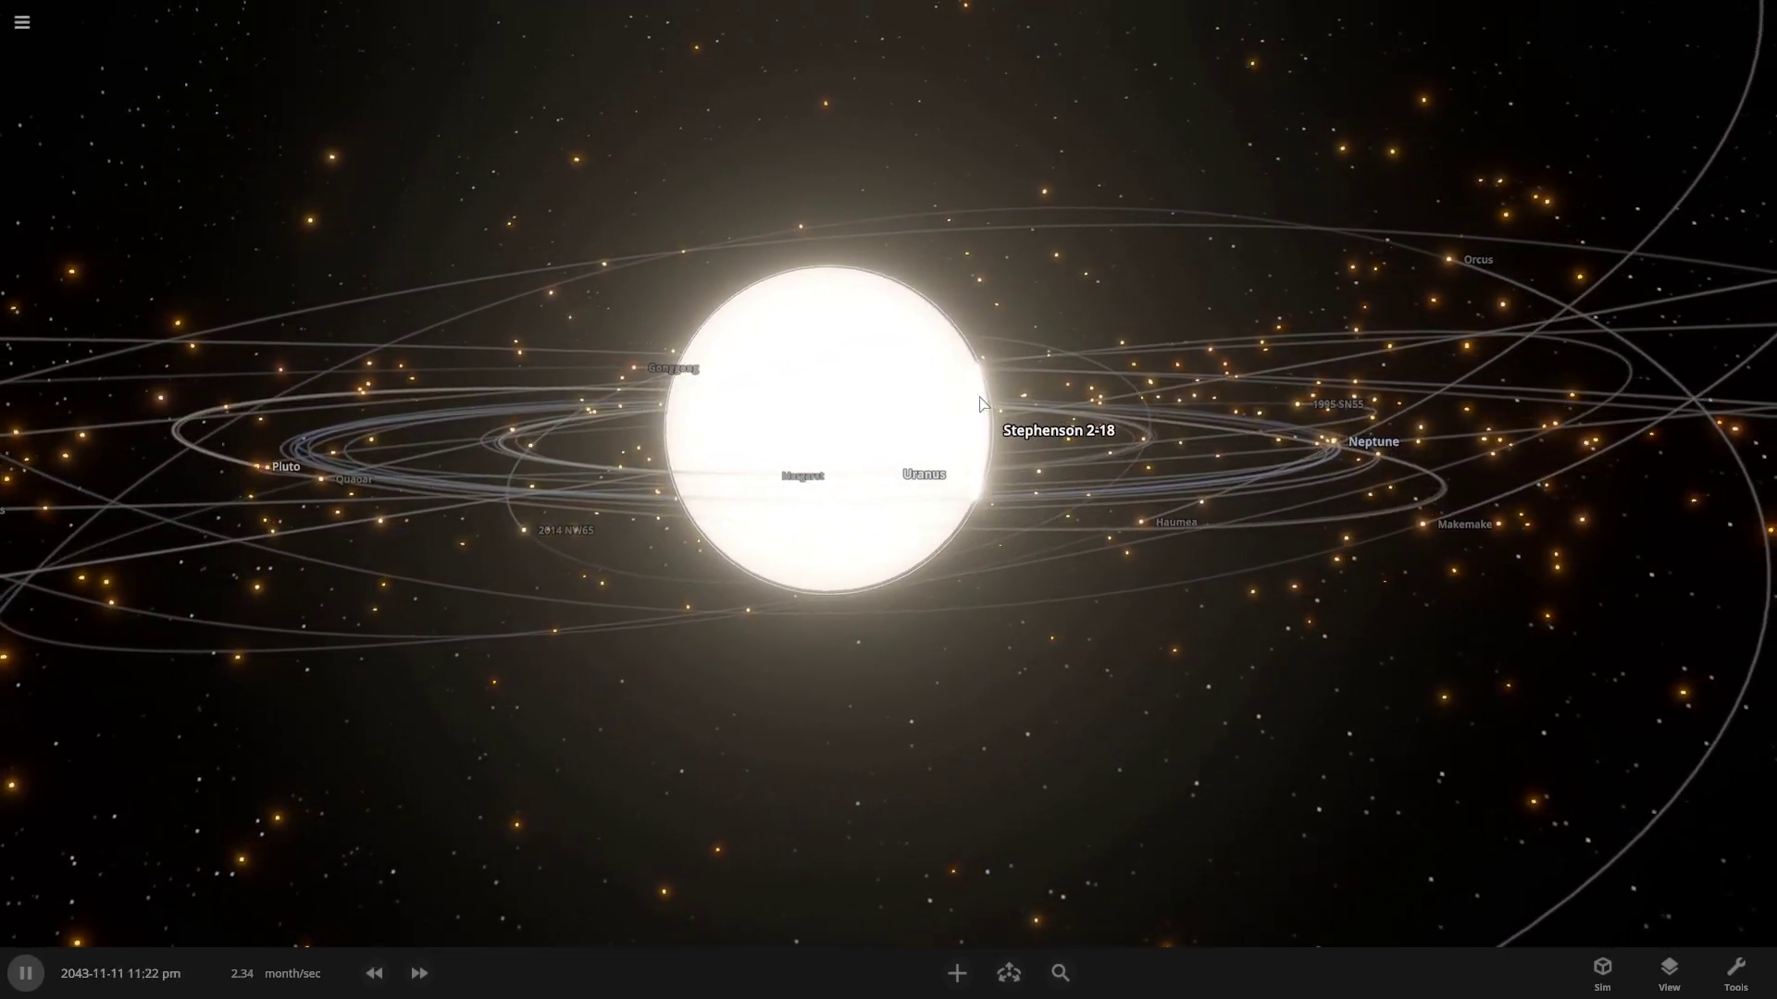
- Orbit and zoom the camera around Uranus, now averaging 2086 °C
{"action": "left_click_drag", "start_coordinate": [1130, 483], "coordinate": [369, 472]}
{"action": "scroll", "coordinate": [404, 492], "scroll_direction": "up", "scroll_amount": 5}
{"action": "scroll", "coordinate": [372, 476], "scroll_direction": "down", "scroll_amount": 4}
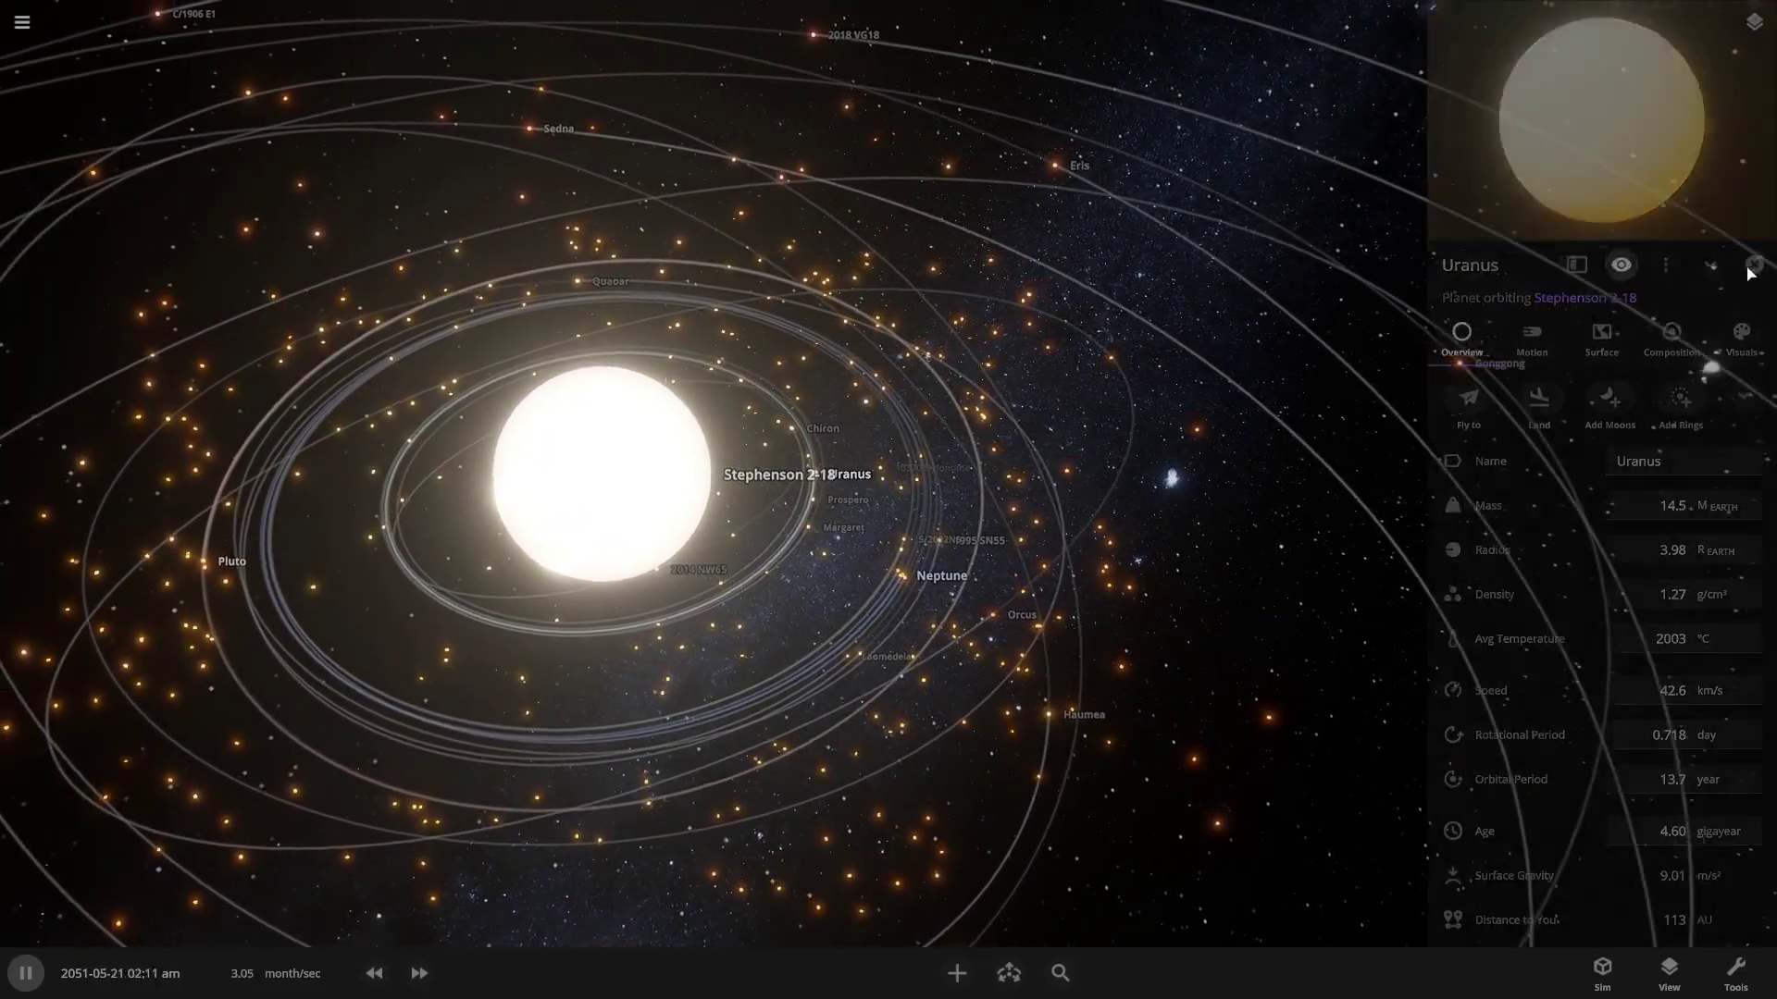
- Close Uranus's details and inspect heated asteroids C/1946 P1 and 2014 CN23 while orbiting Uranus
{"action": "left_click", "coordinate": [1751, 265]}
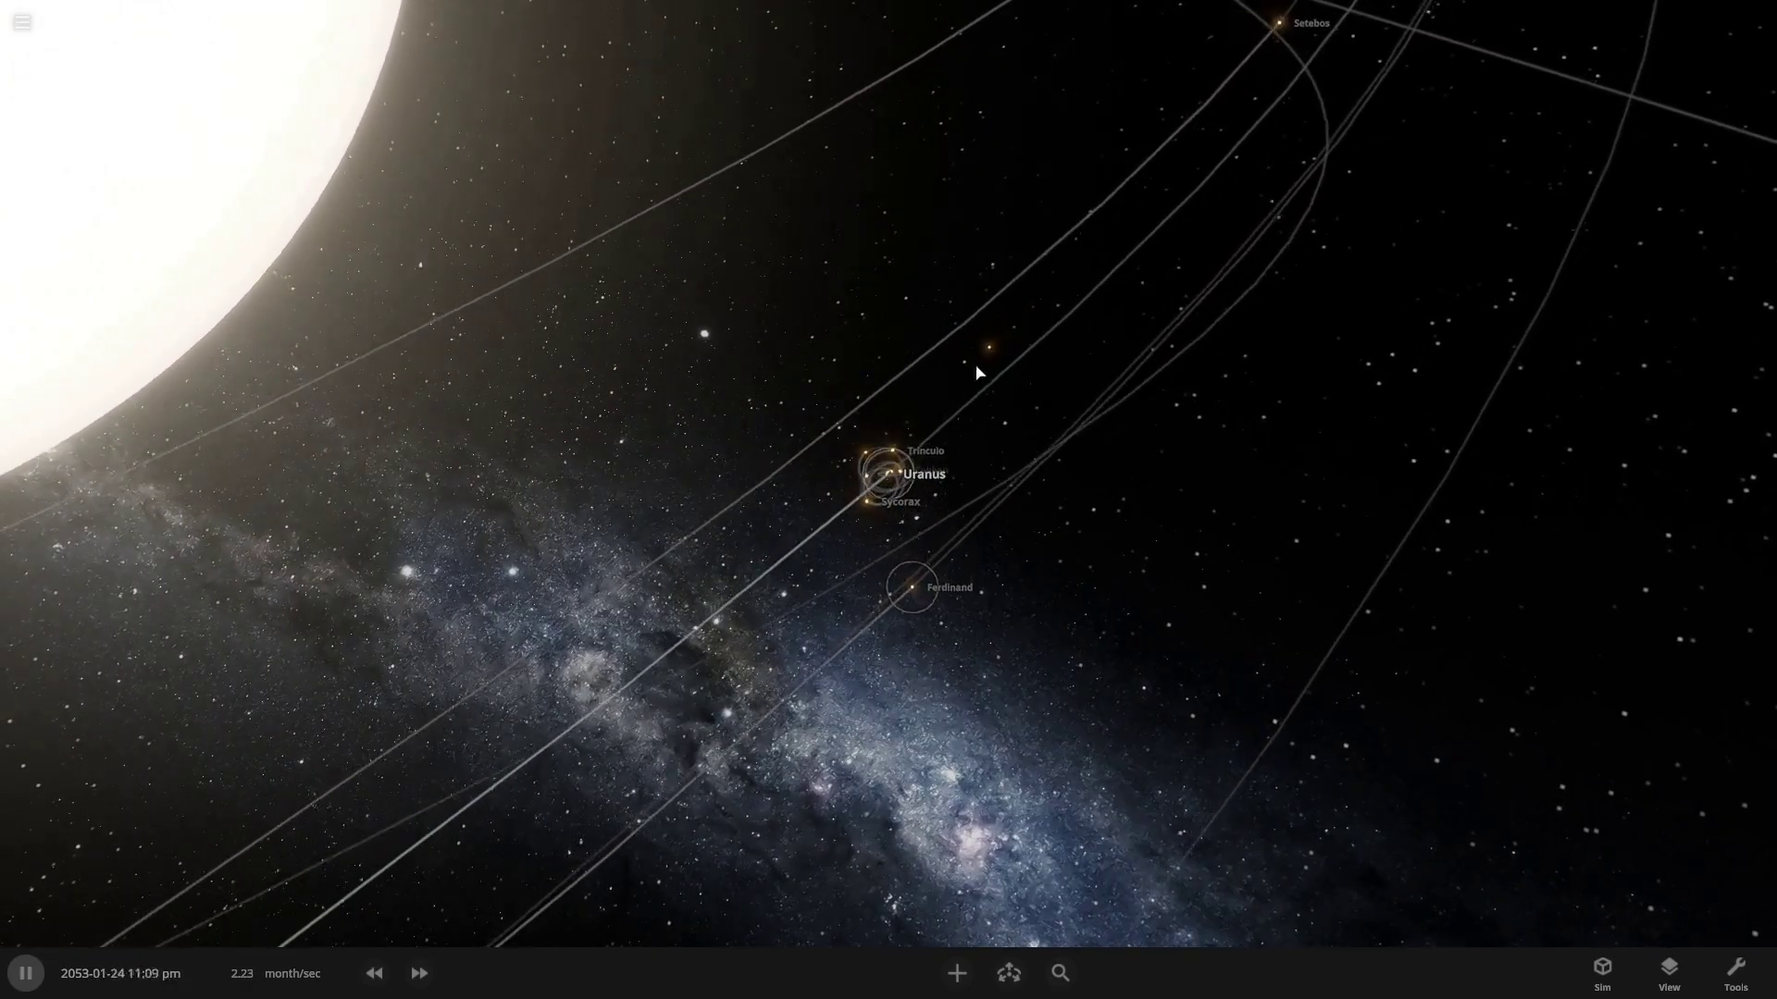
{"action": "left_click", "coordinate": [947, 365]}
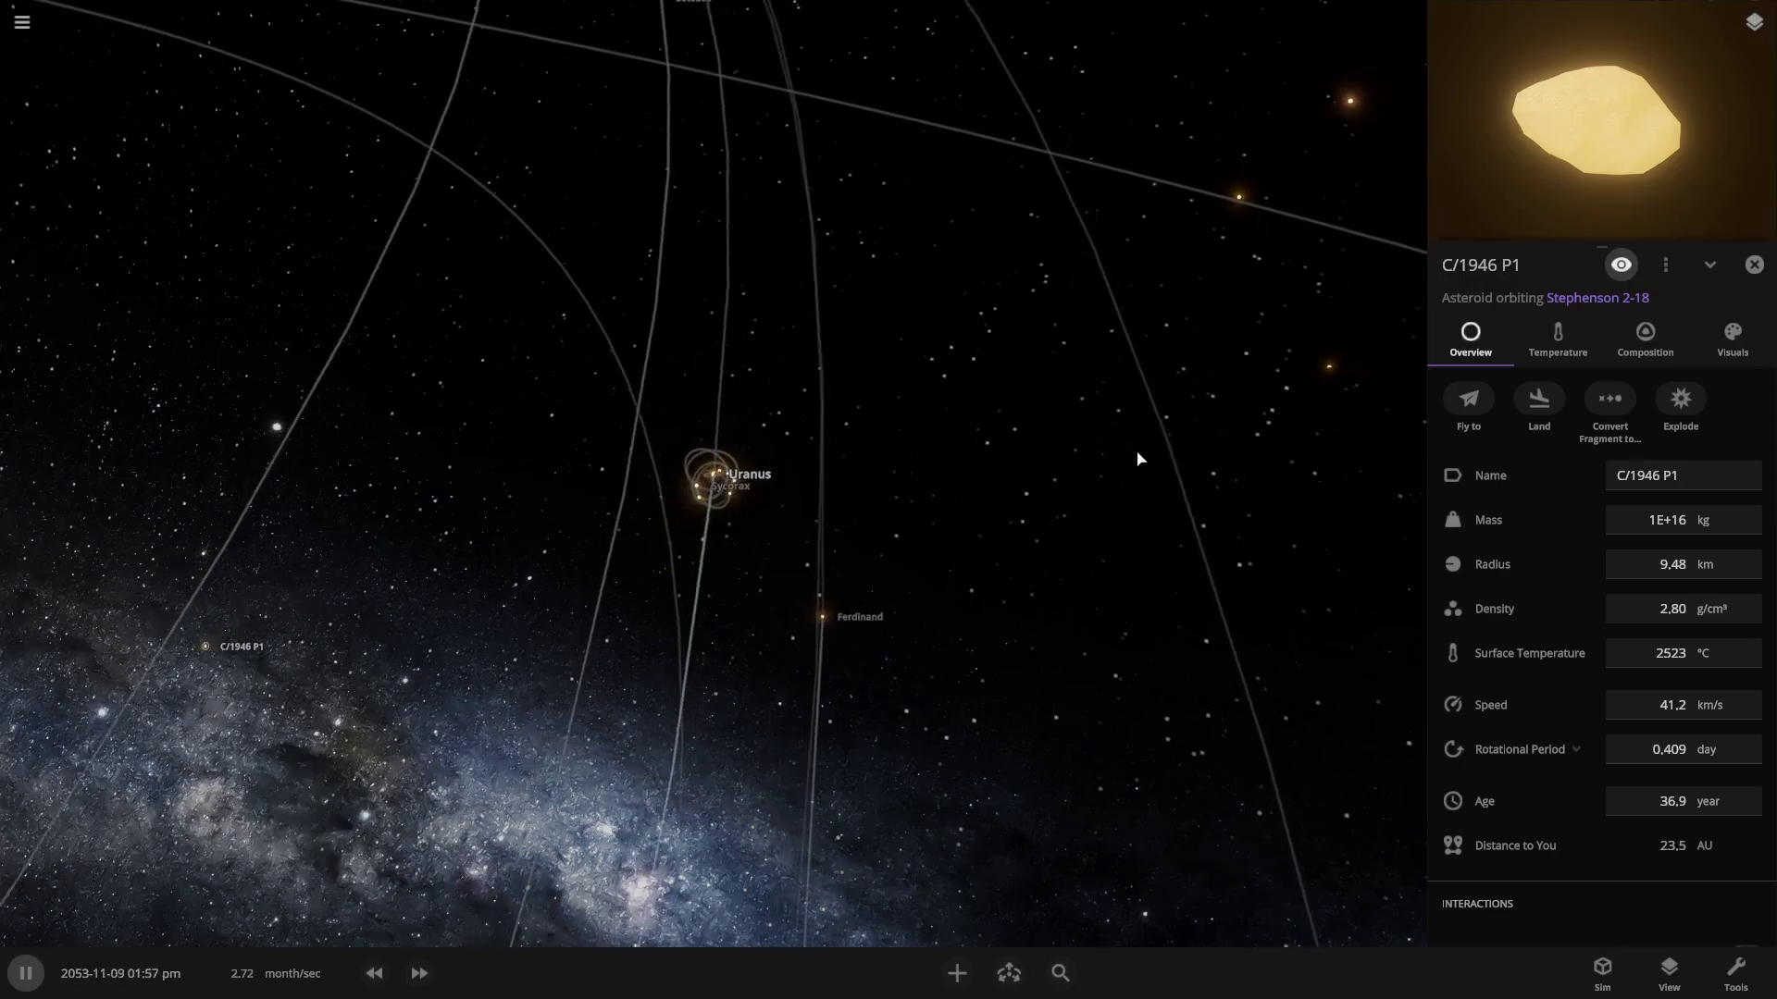
{"action": "right_click_drag", "start_coordinate": [1140, 459], "coordinate": [961, 448]}
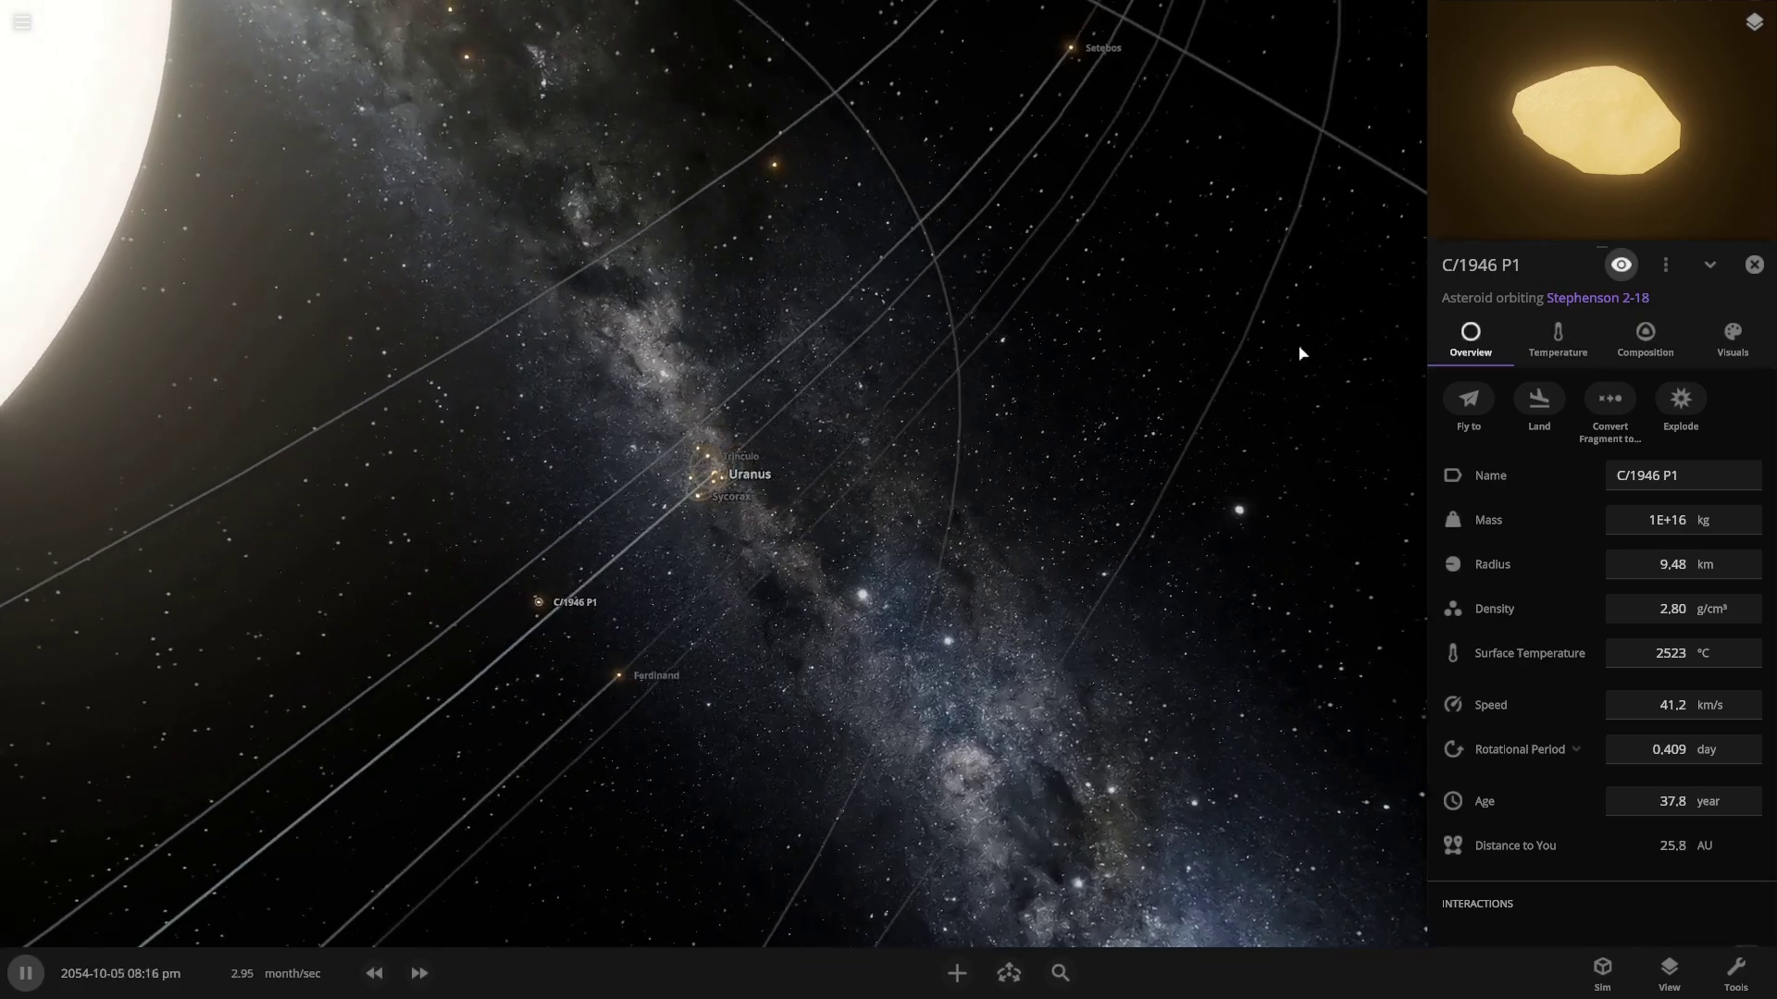
{"action": "scroll", "coordinate": [963, 375], "scroll_direction": "down", "scroll_amount": 8}
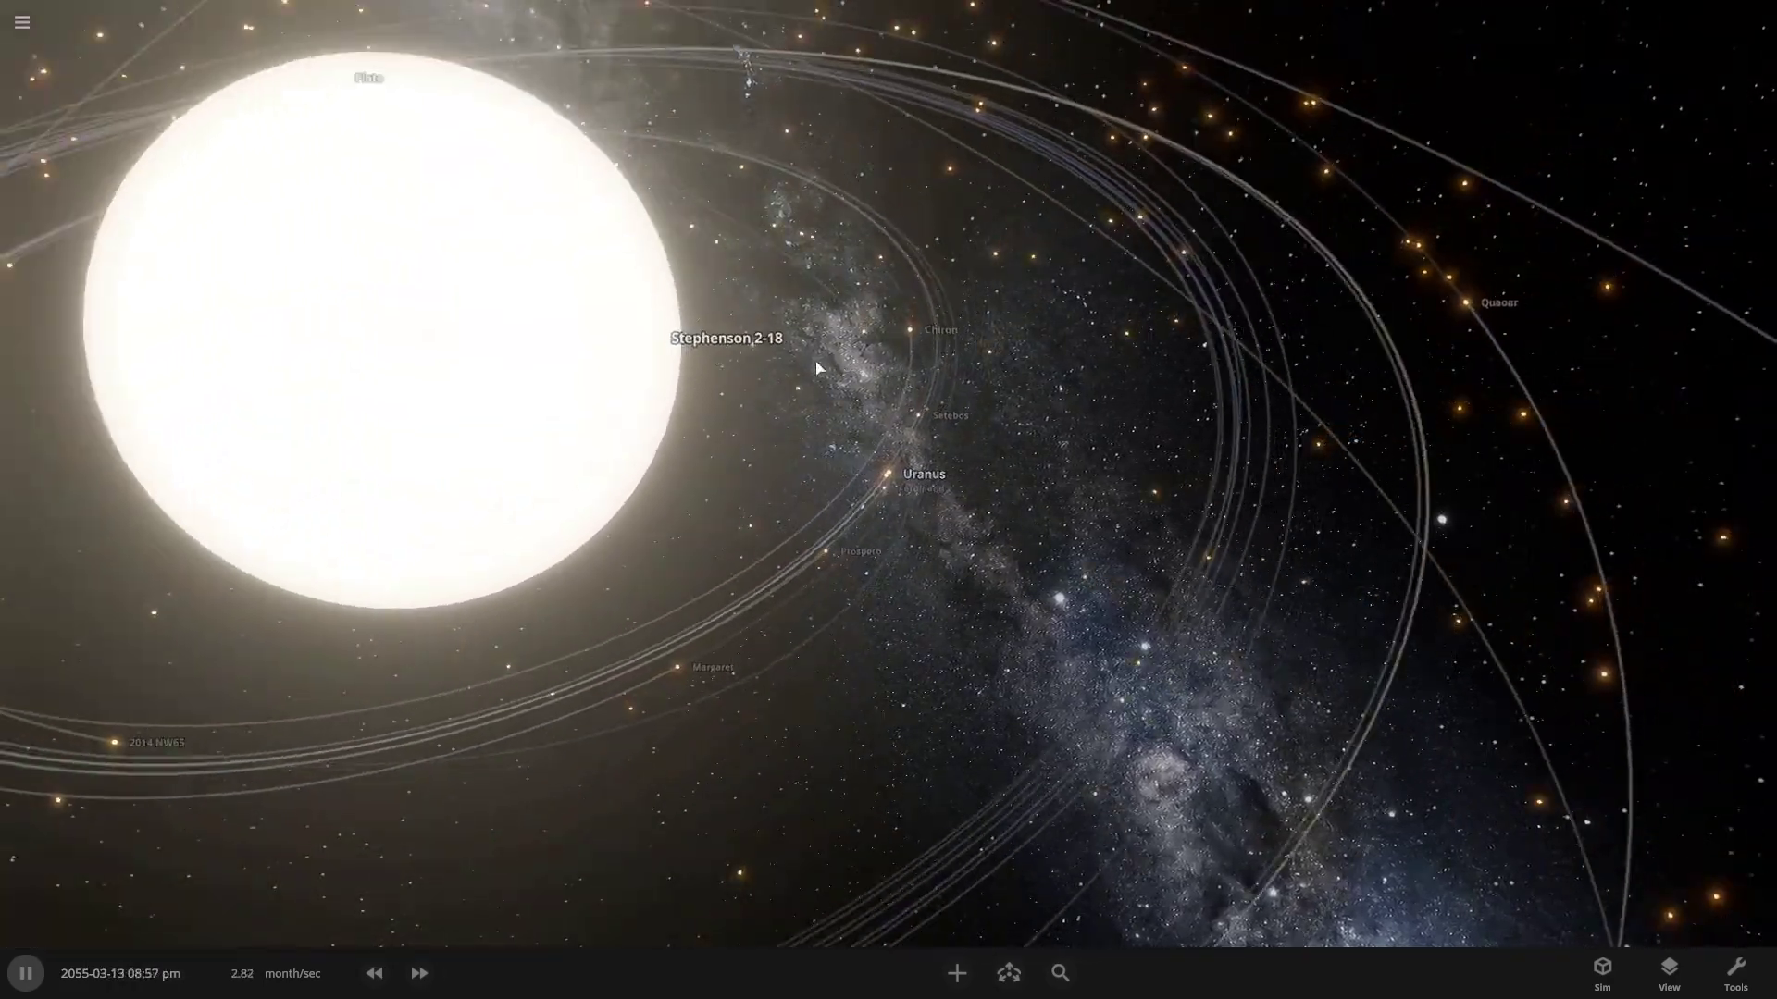
{"action": "left_click", "coordinate": [717, 278]}
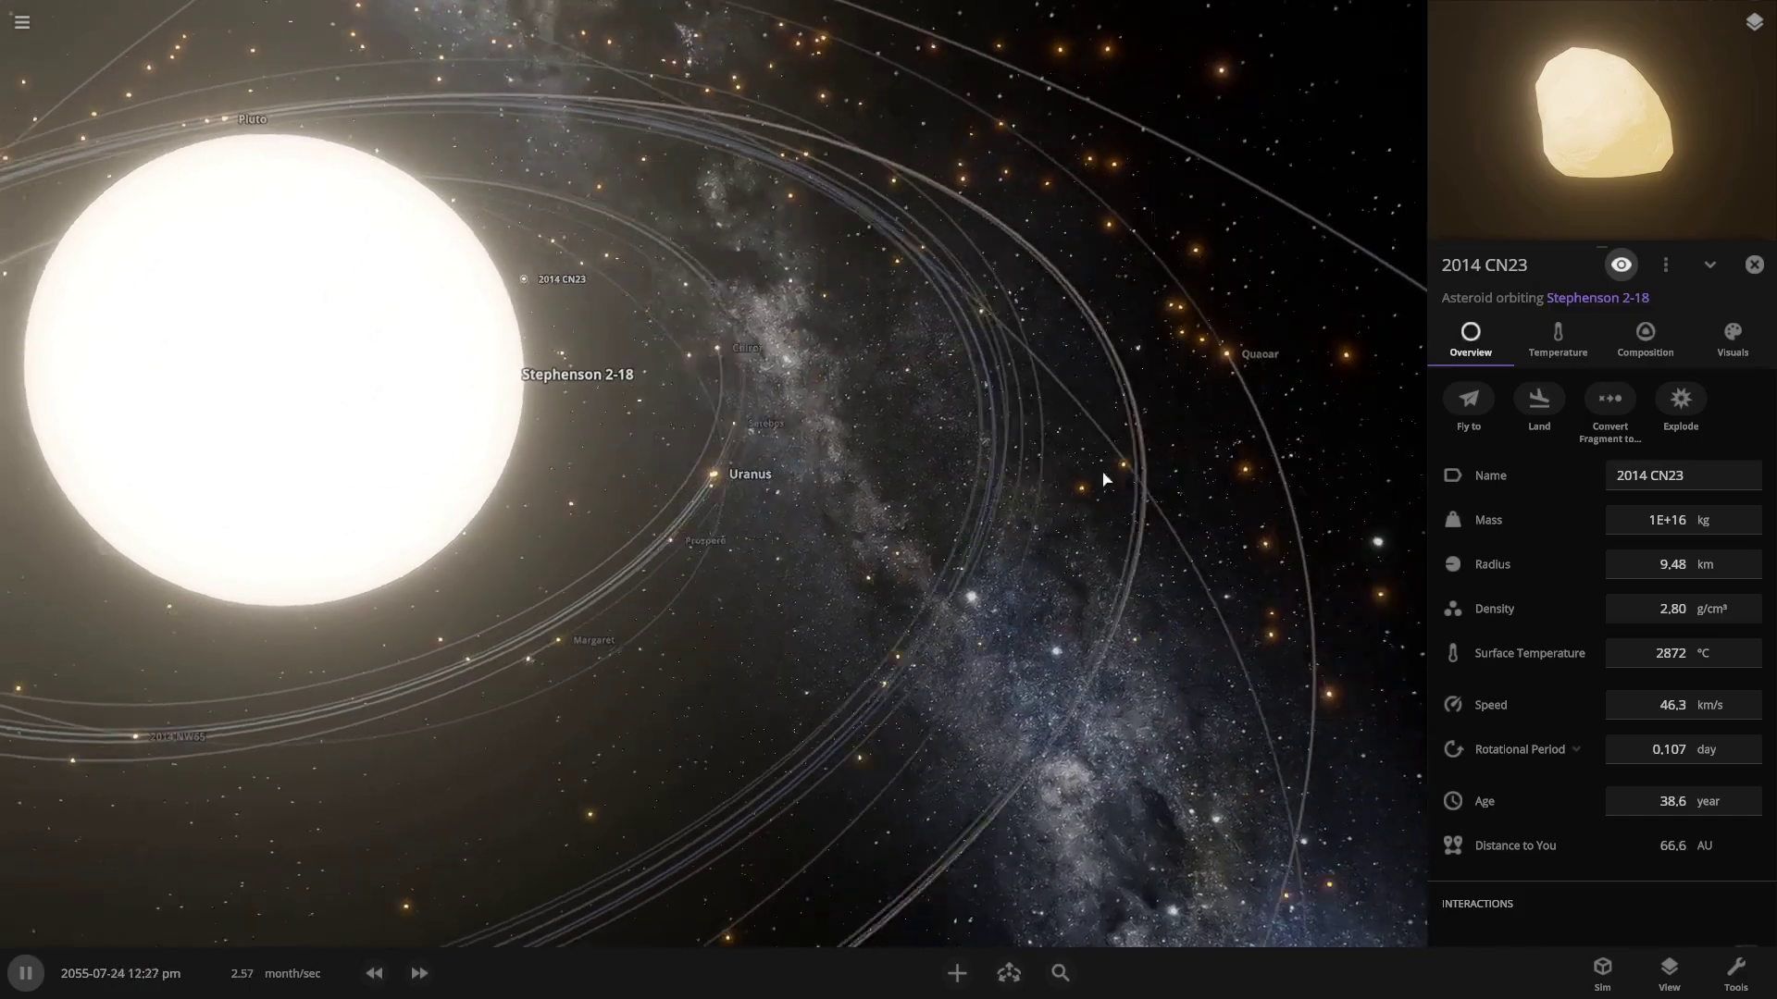
{"action": "right_click_drag", "start_coordinate": [1107, 480], "coordinate": [916, 472]}
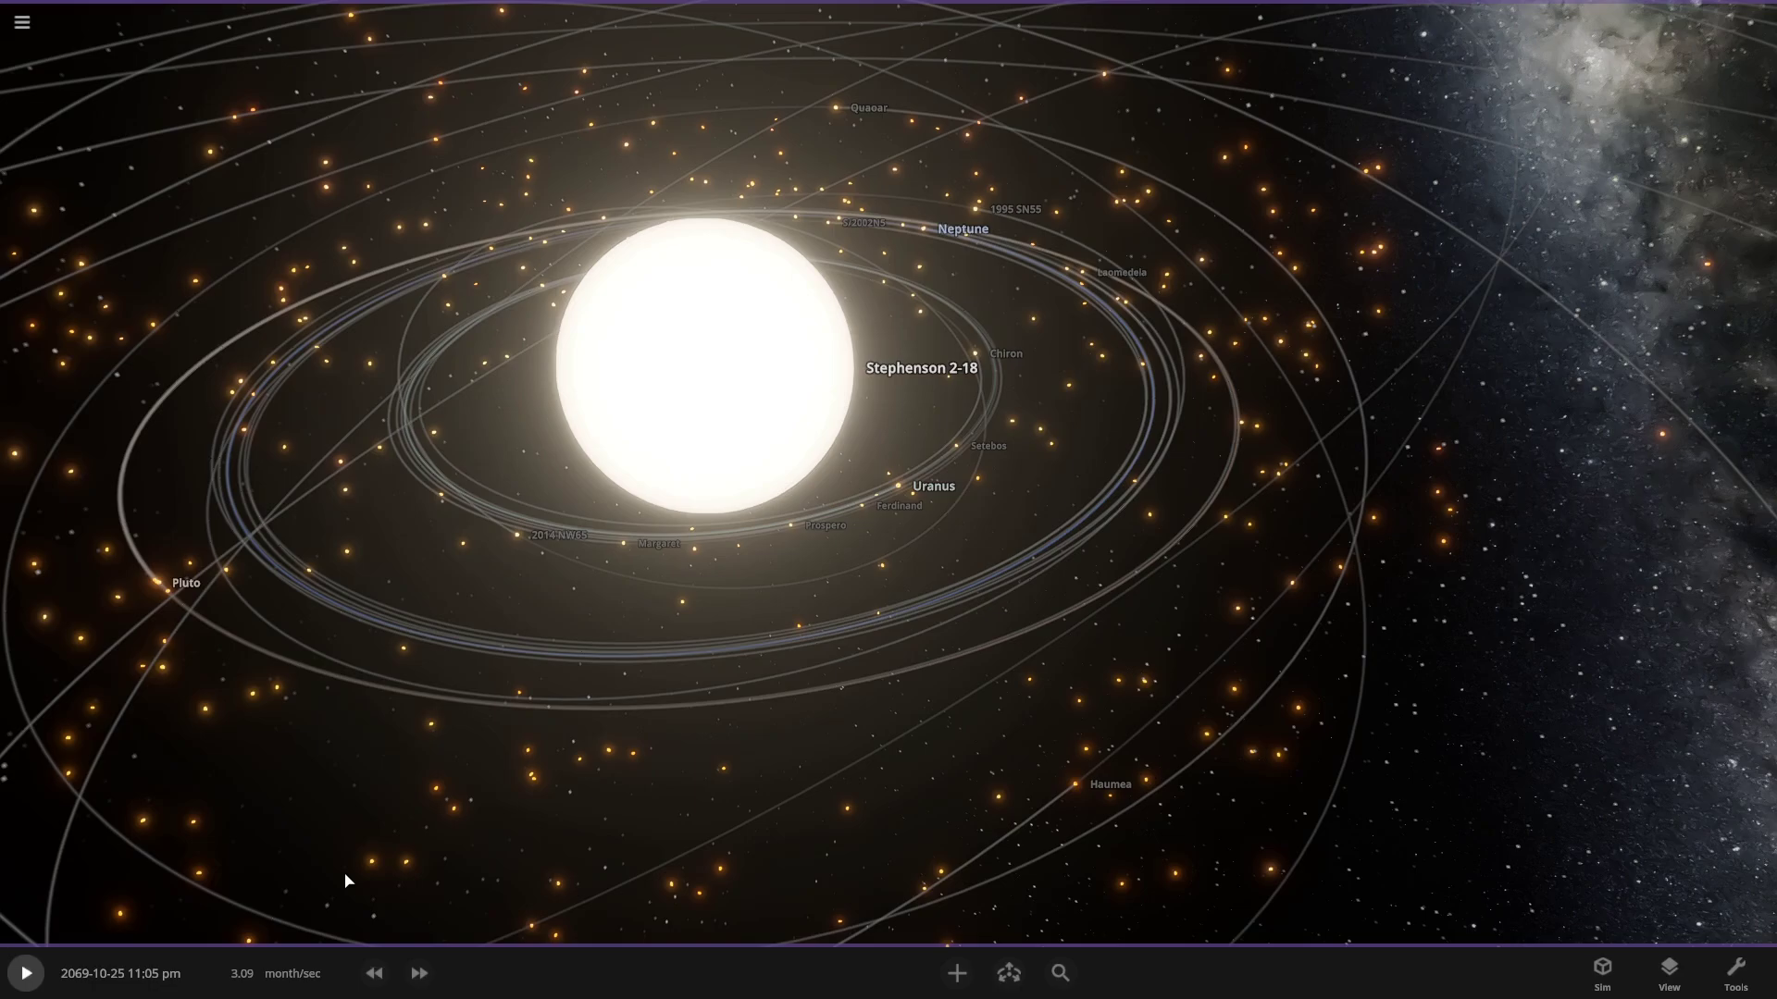
- Zoom and orbit the view around Uranus as the system heats under the 200273 K star
{"action": "scroll", "coordinate": [916, 579], "scroll_direction": "up", "scroll_amount": 3}
{"action": "right_click_drag", "start_coordinate": [914, 529], "coordinate": [892, 519]}
{"action": "scroll", "coordinate": [892, 519], "scroll_direction": "down", "scroll_amount": 3}
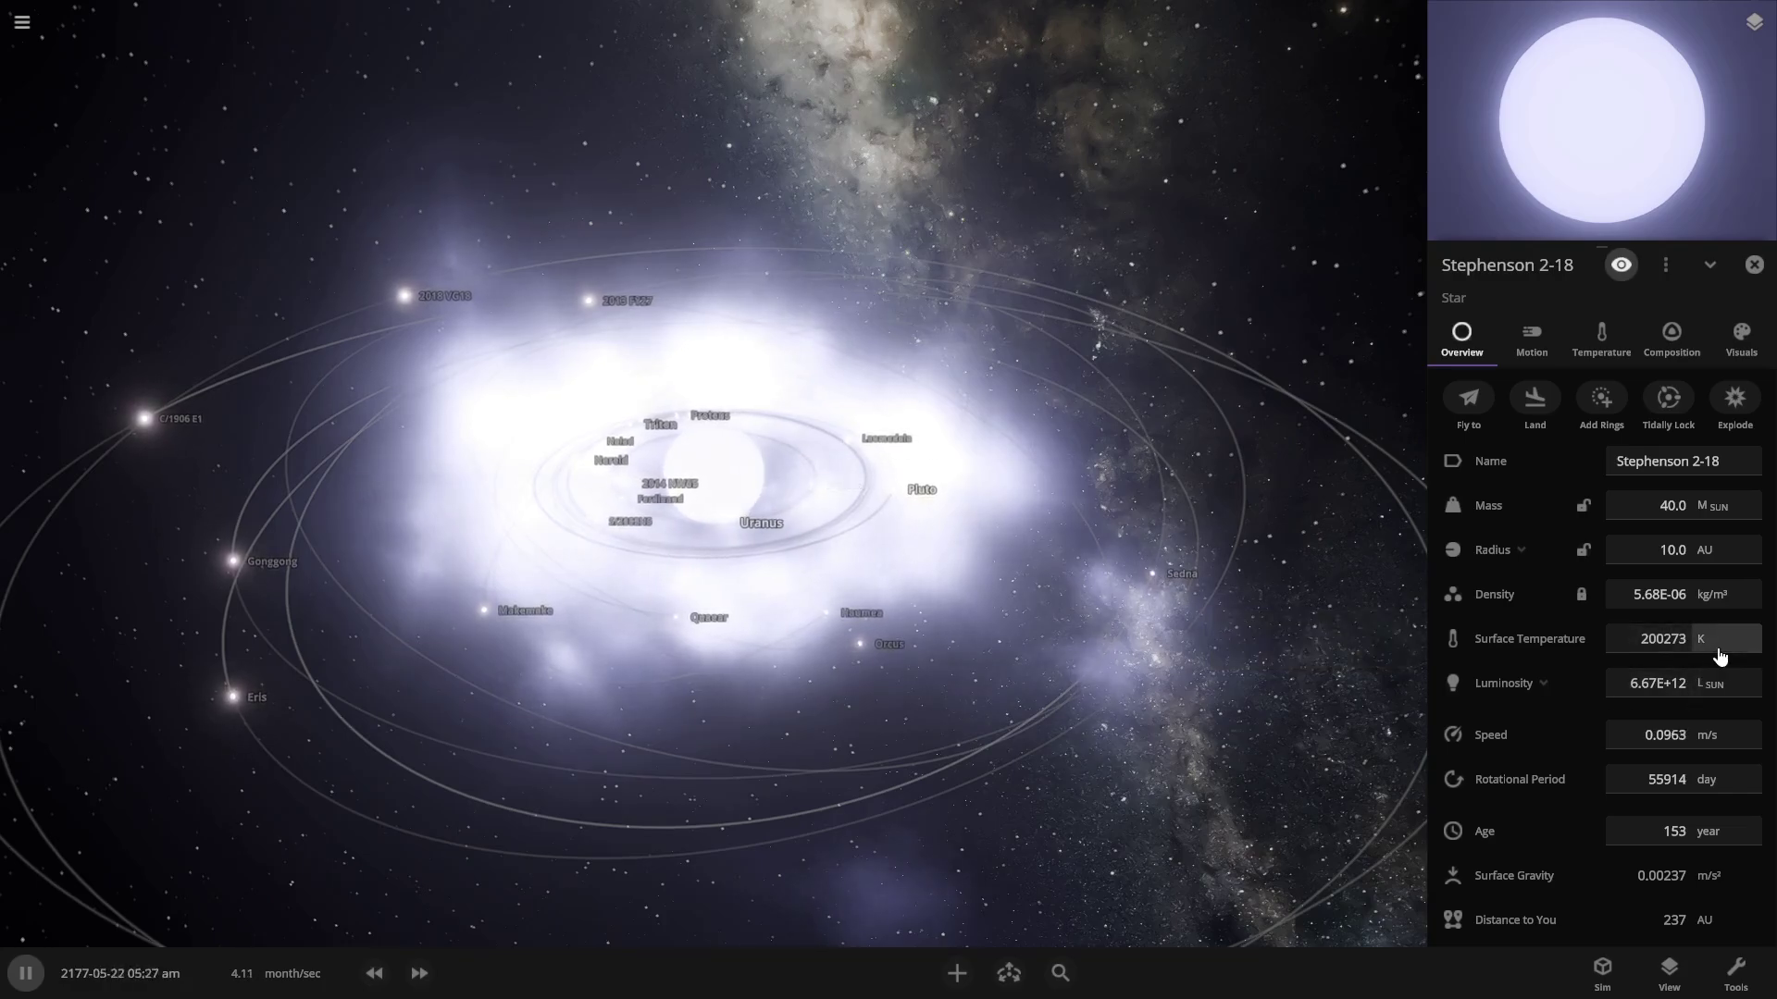
- Display the star's surface temperature in °C (200000 °C), view luminosity units, and close its details
{"action": "left_click", "coordinate": [1719, 655]}
{"action": "left_click", "coordinate": [1706, 682]}
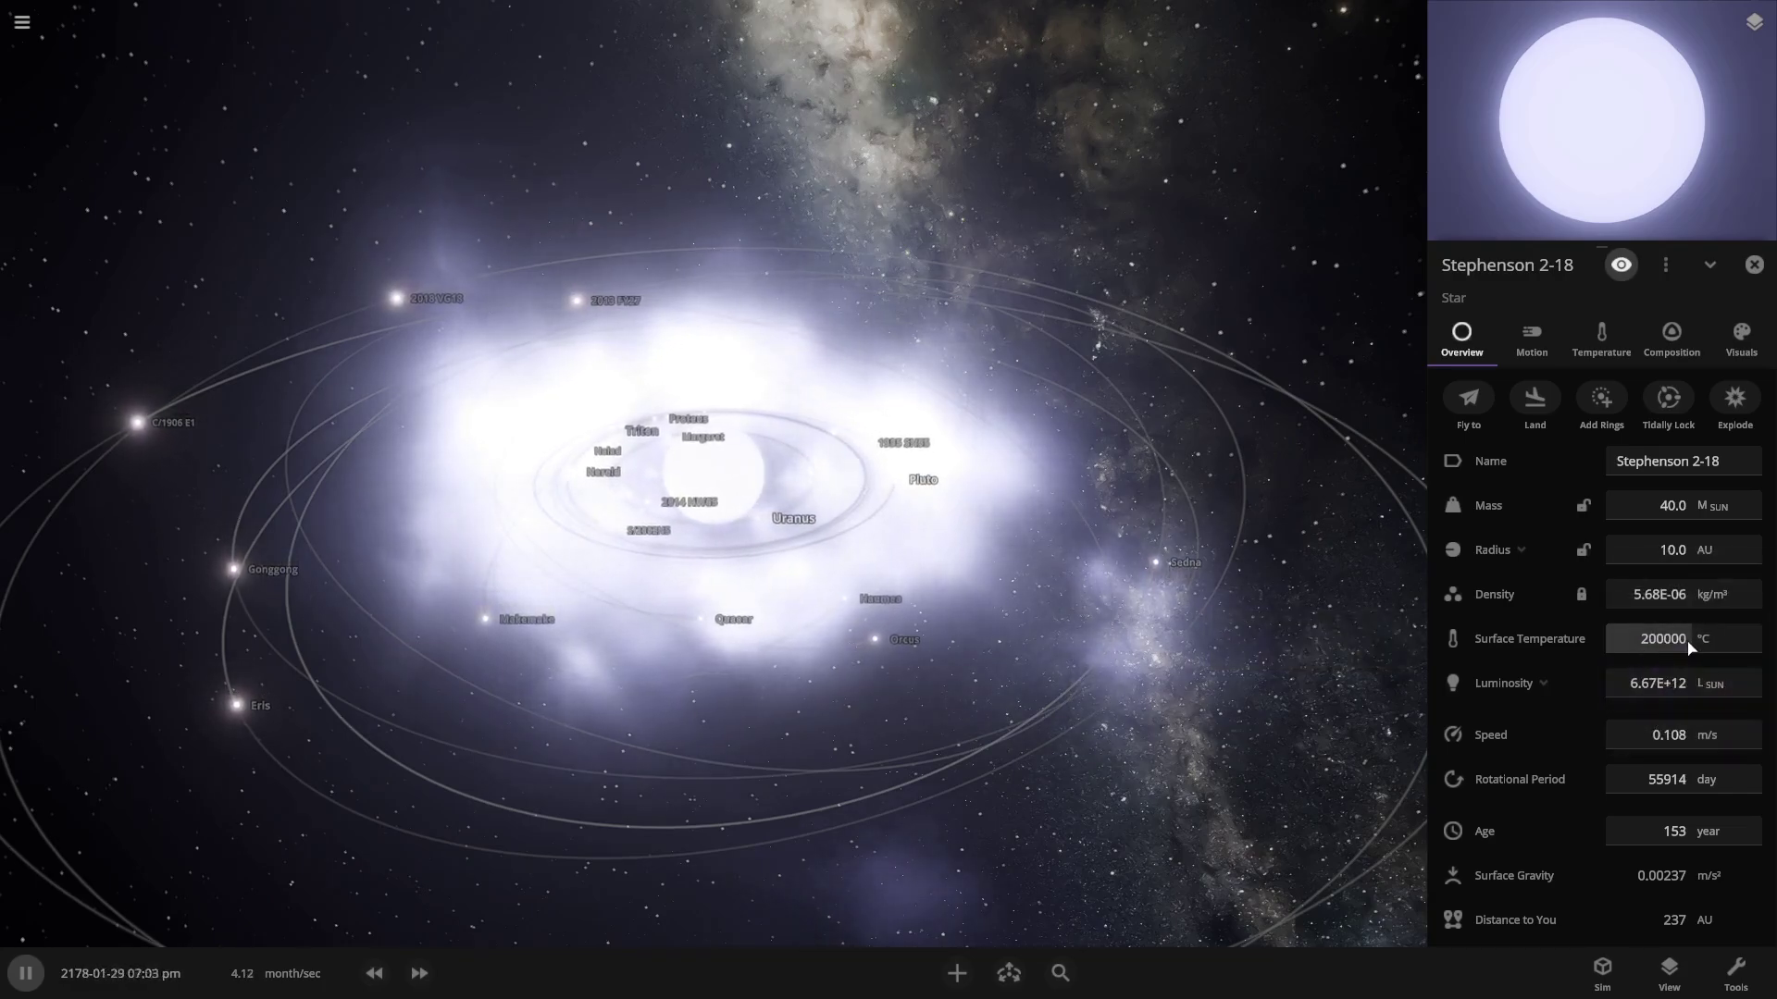
{"action": "left_click", "coordinate": [1744, 696]}
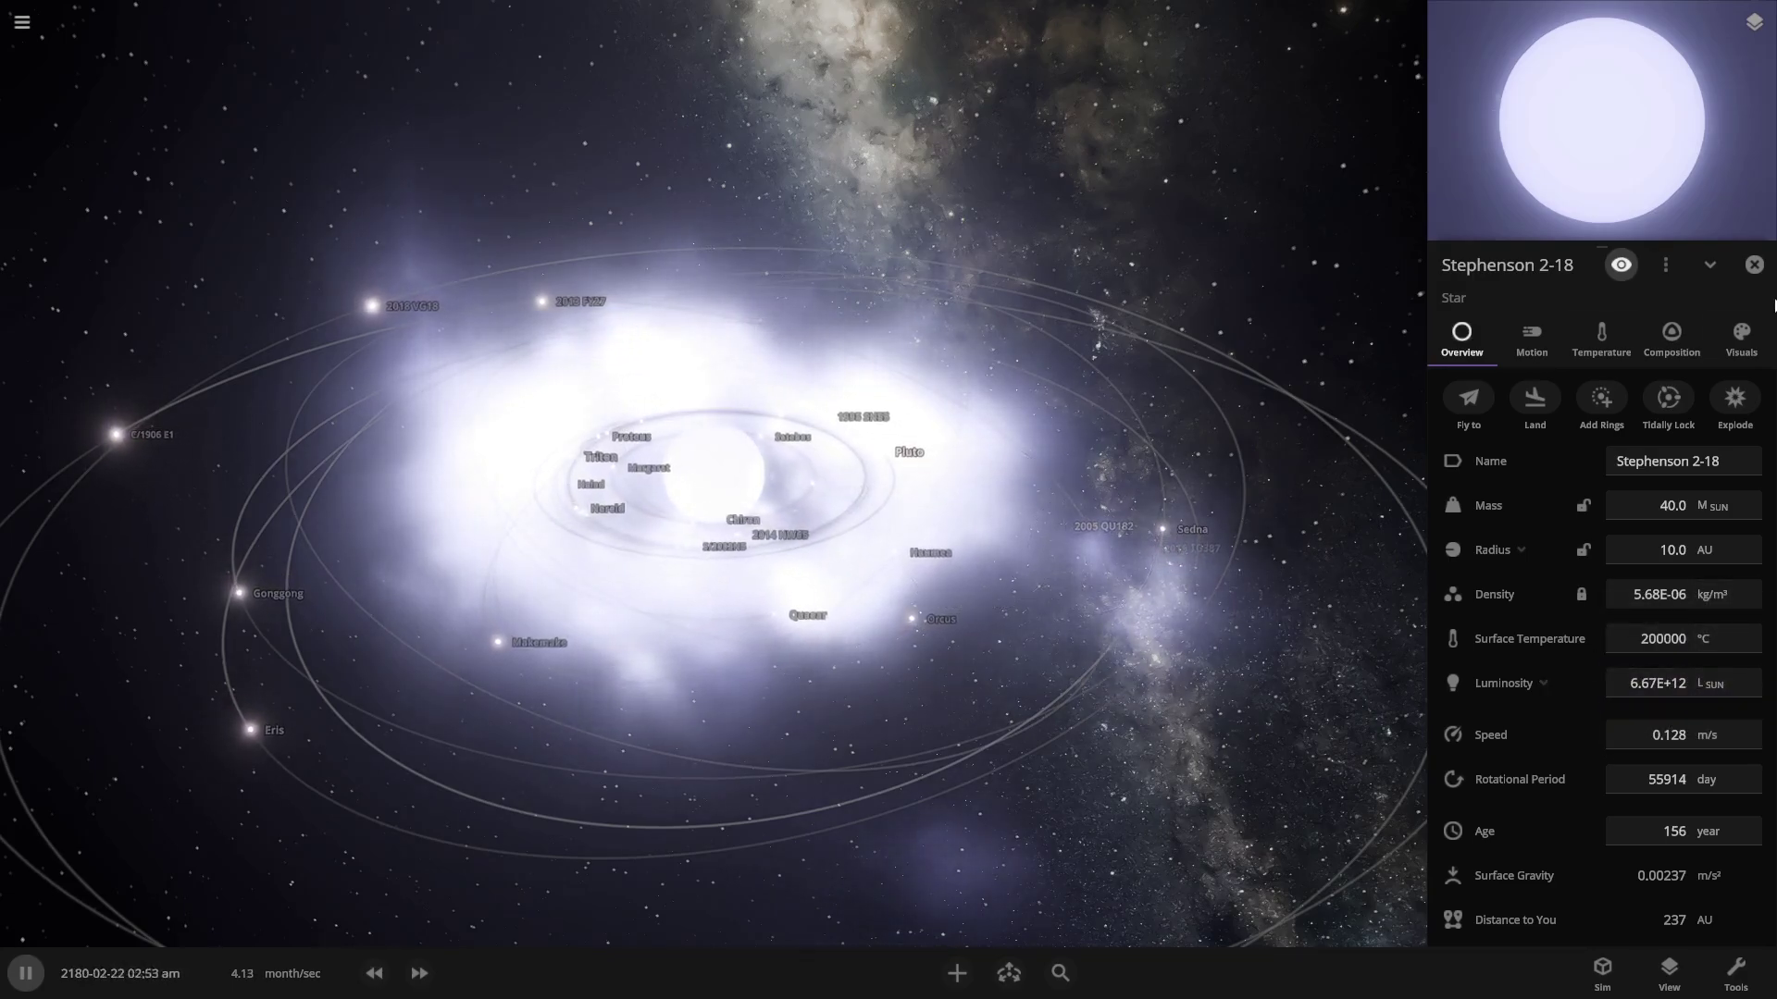
{"action": "left_click", "coordinate": [1754, 264]}
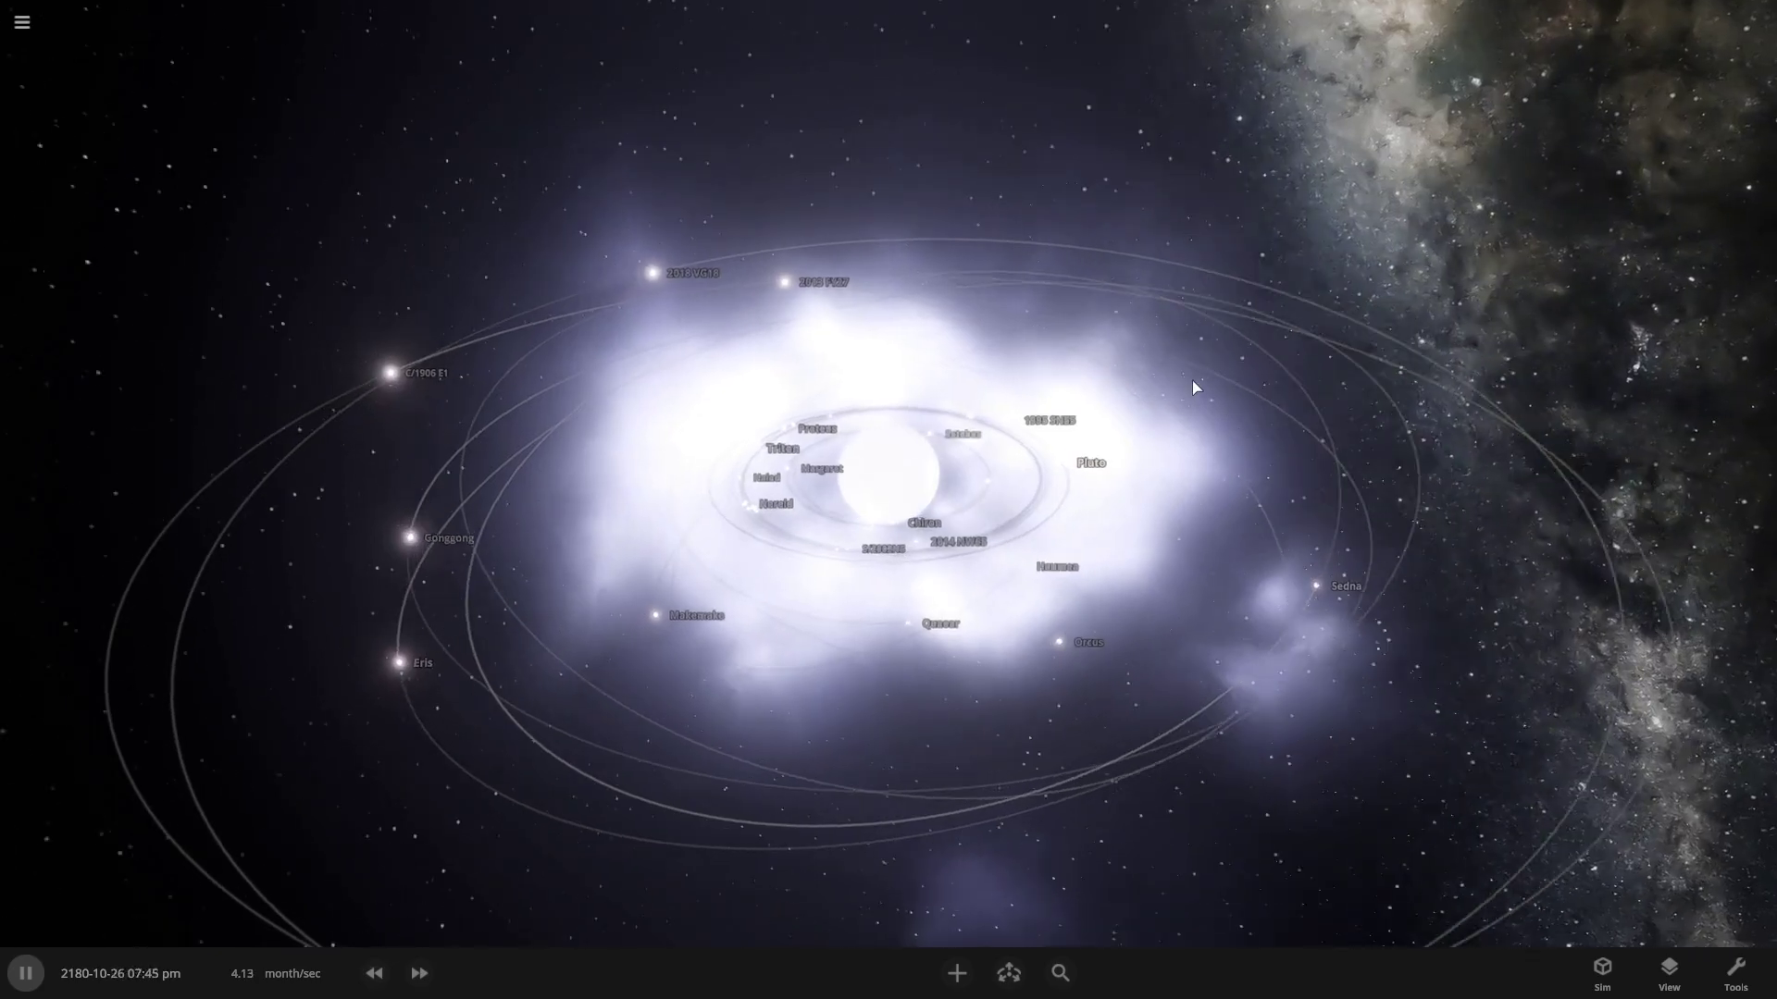